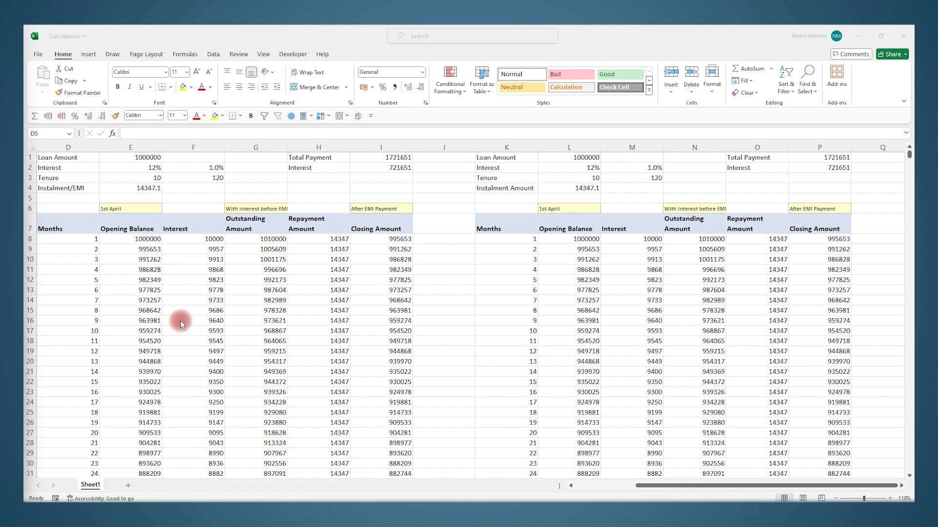
- Check the formula in F3 that converts the tenure into months
click(152, 177)
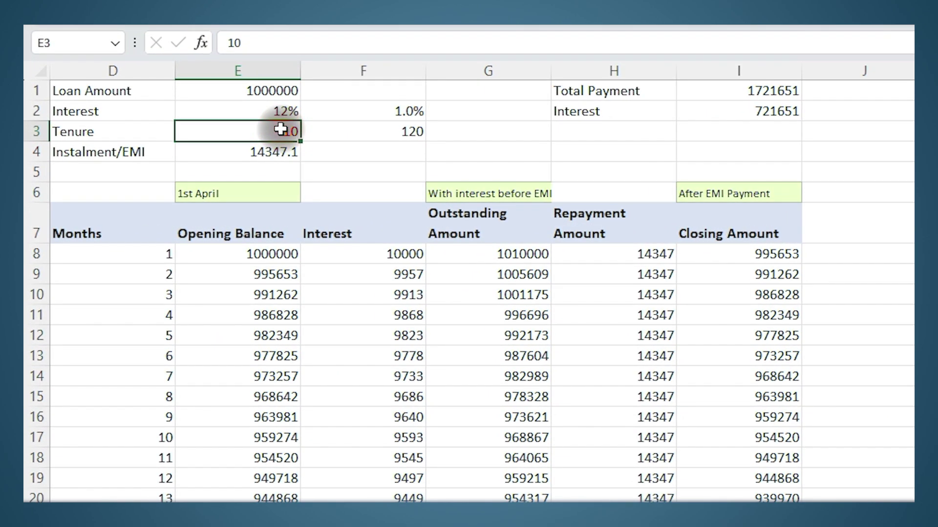
click(318, 129)
click(271, 44)
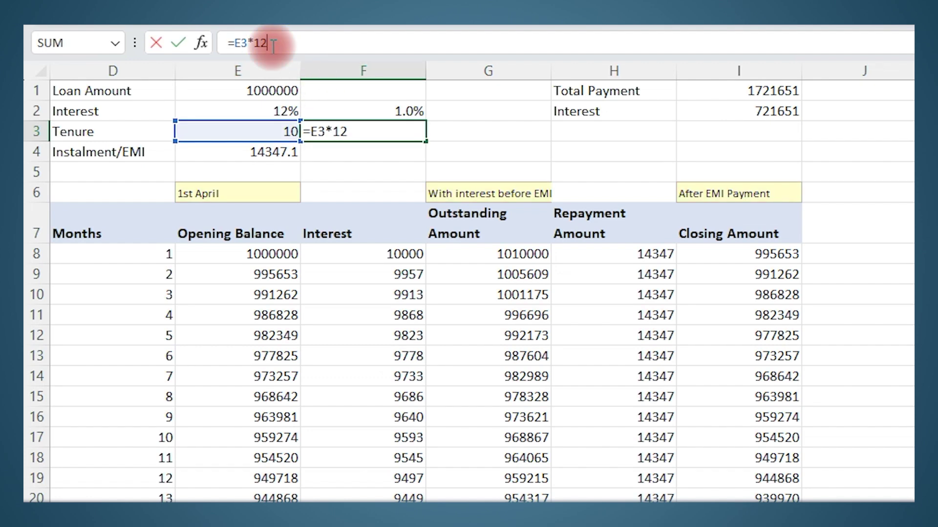
key(Return)
- Insert a blank row above Instalment/EMI and label it "Frequency" in D4
click(40, 152)
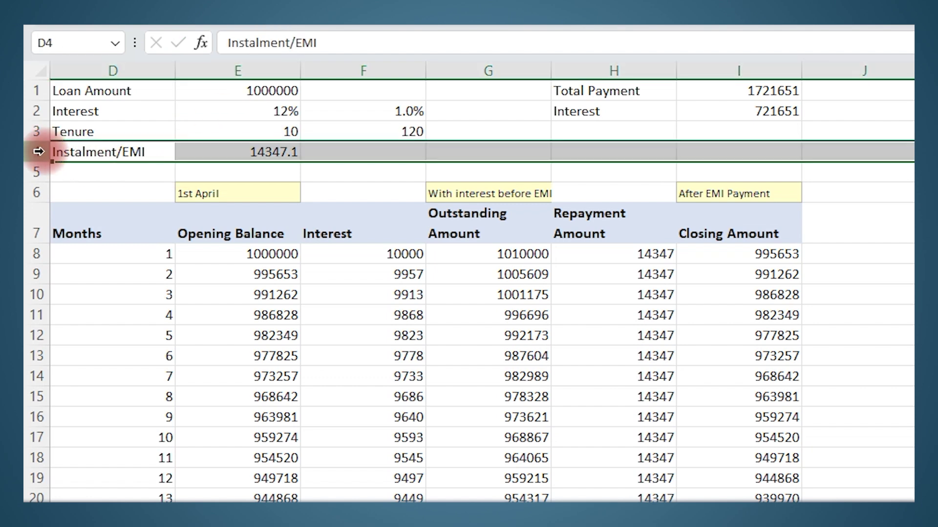
right_click(40, 151)
click(145, 333)
click(112, 154)
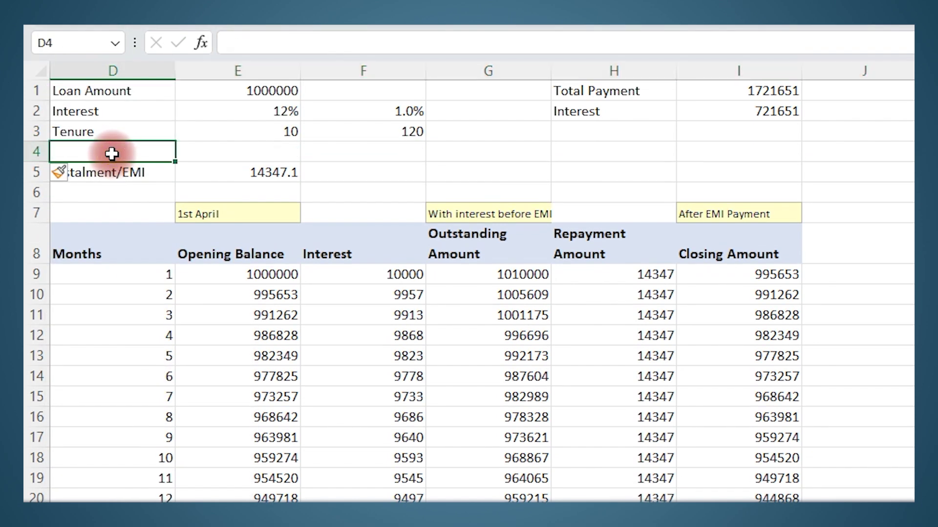
text(Fre)
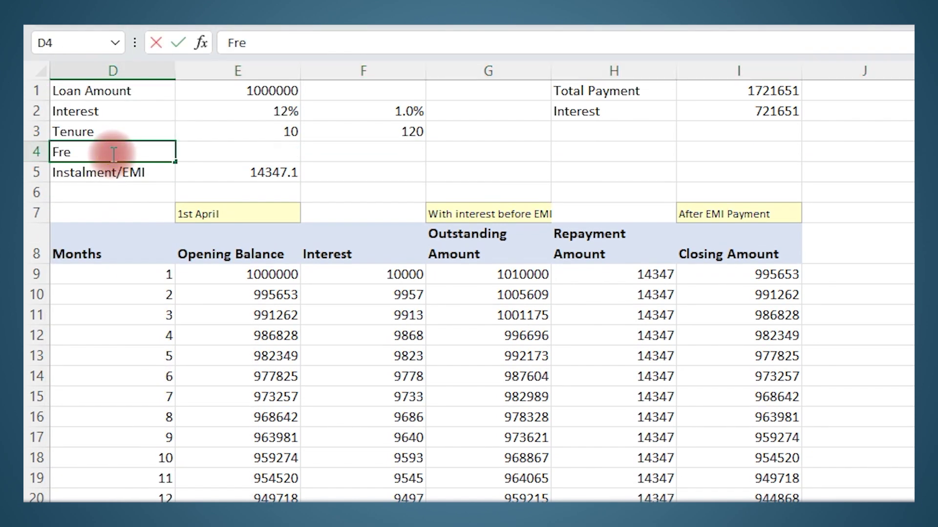
text(quency)
key(Return)
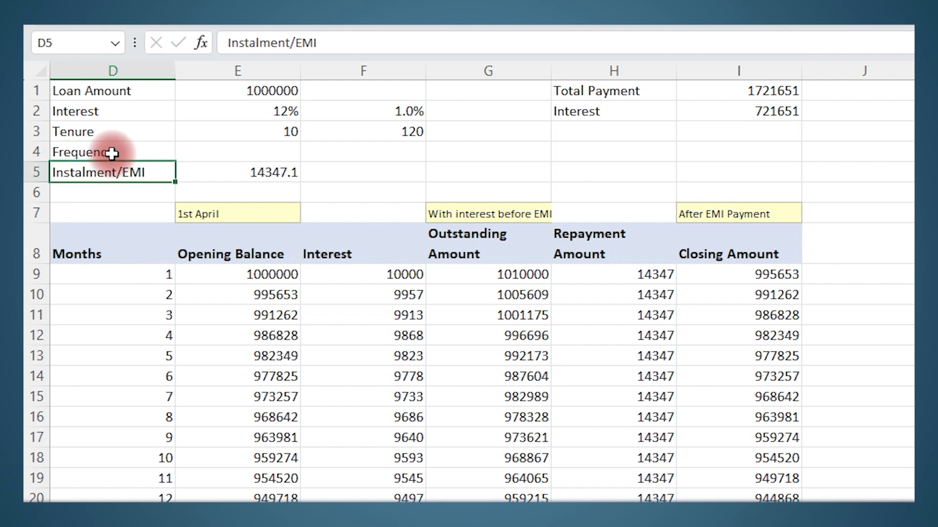
- Change the Tenure label in D3 to "Tenure (years)"
click(190, 152)
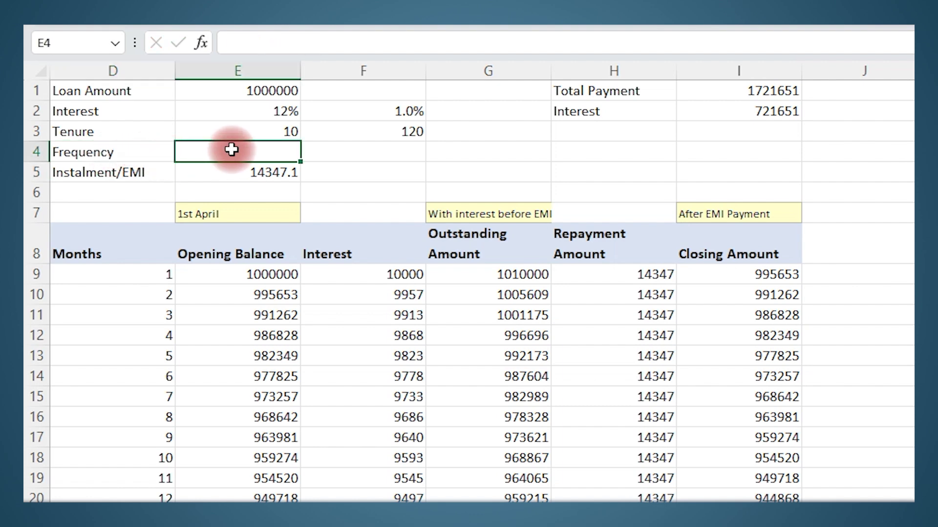
click(230, 131)
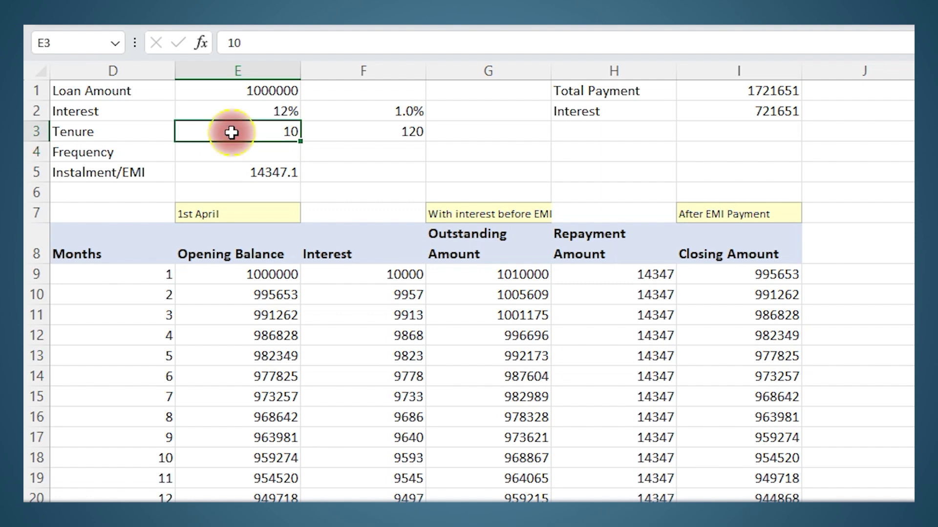
double_click(157, 134)
text((years))
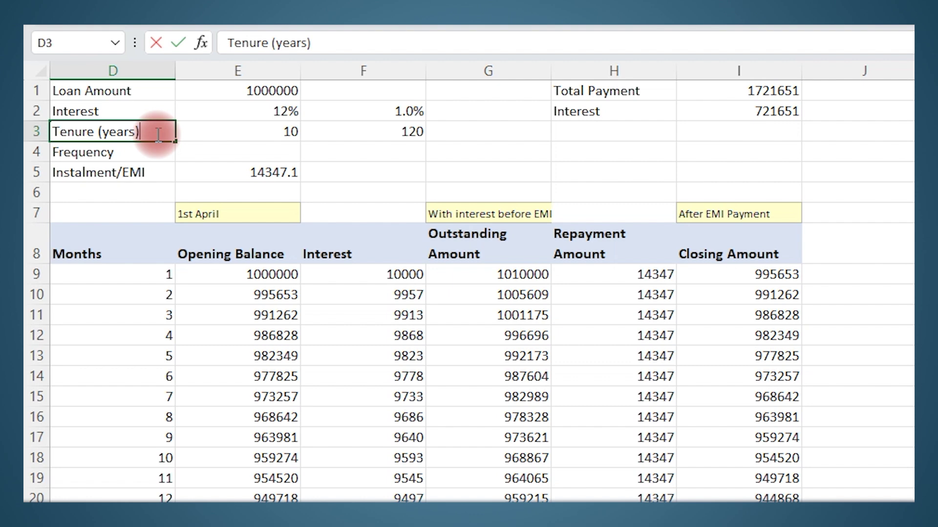
key(Return)
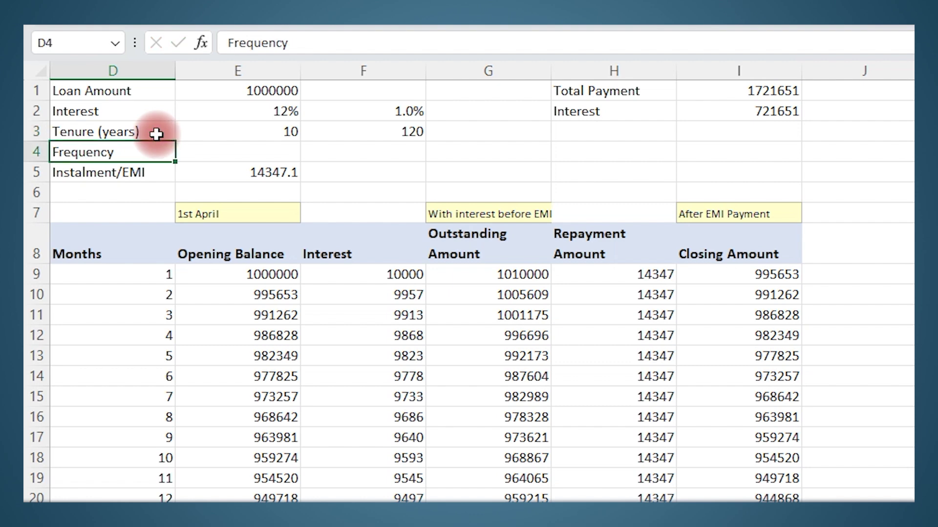
- Insert another row above Instalment/EMI and label it "No of Payments" in D5
click(36, 173)
right_click(36, 172)
click(98, 348)
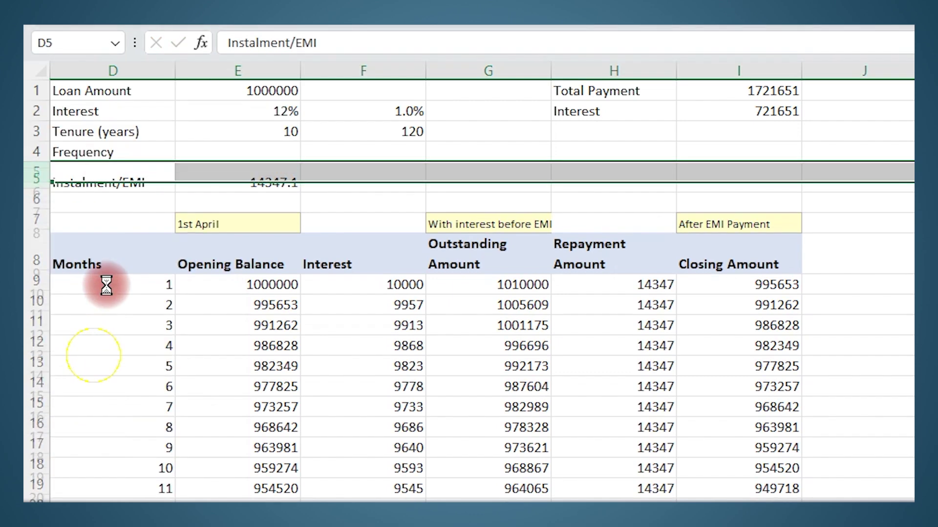
click(122, 168)
text(No of Payments)
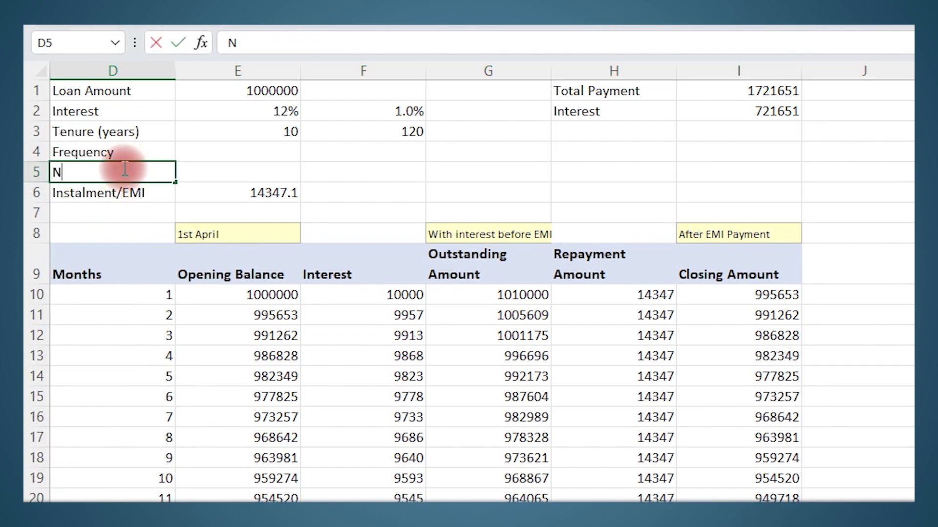
- Enter 12 as the frequency in E4 and calculate the number of payments in E5 with =E3*E4
click(236, 151)
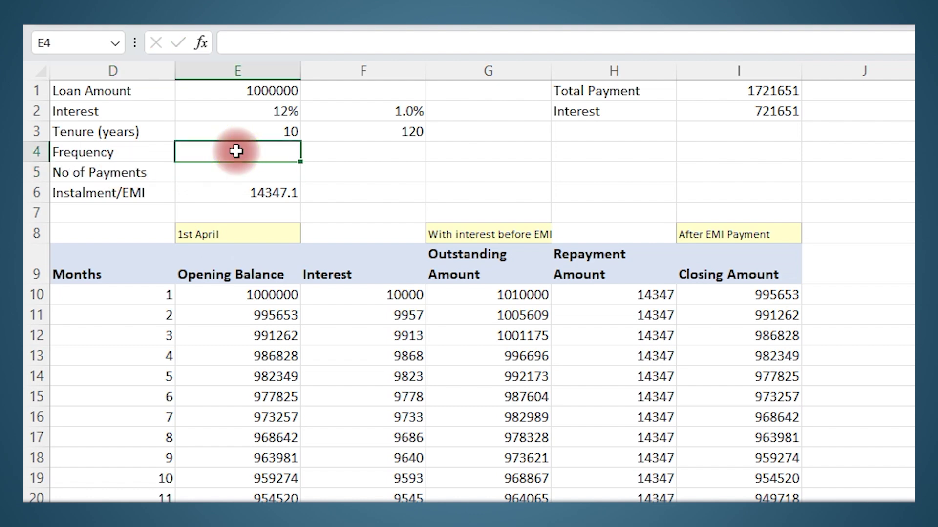
text(12)
key(Return)
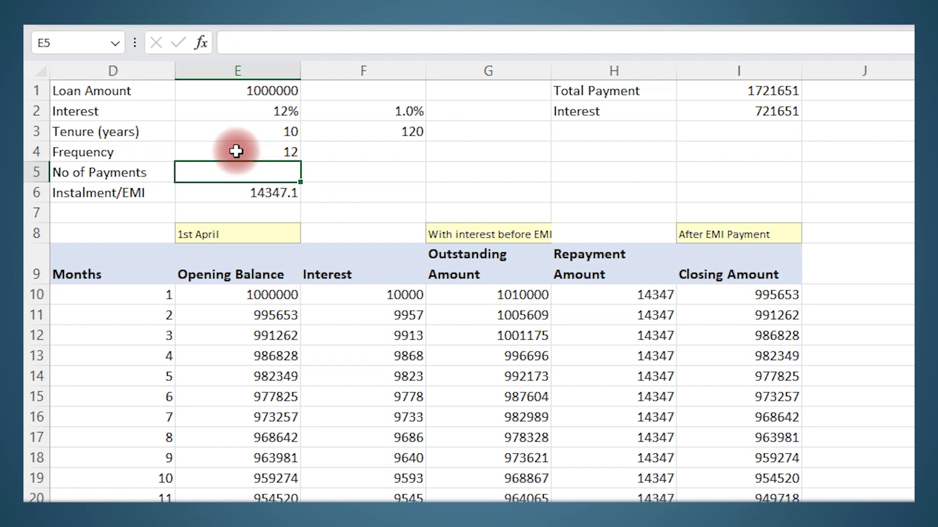
text(=)
click(271, 132)
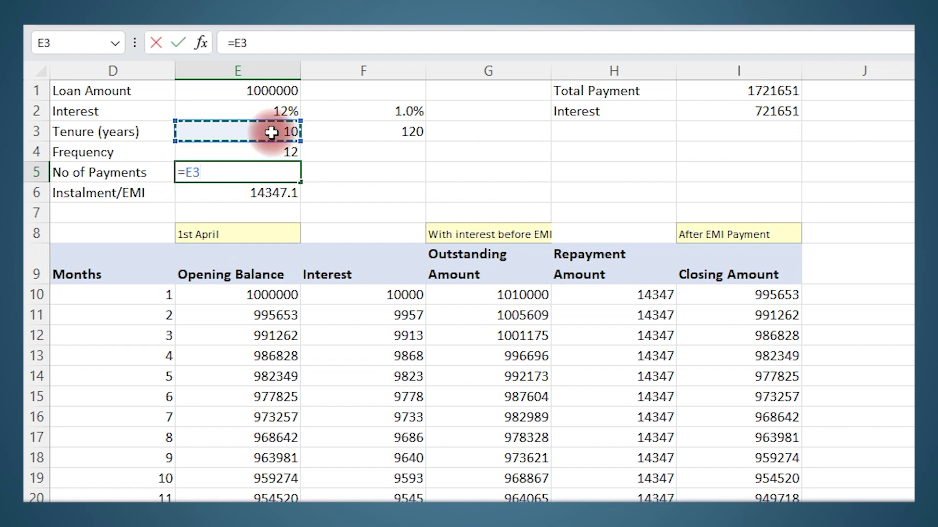
text(*)
click(272, 149)
key(Return)
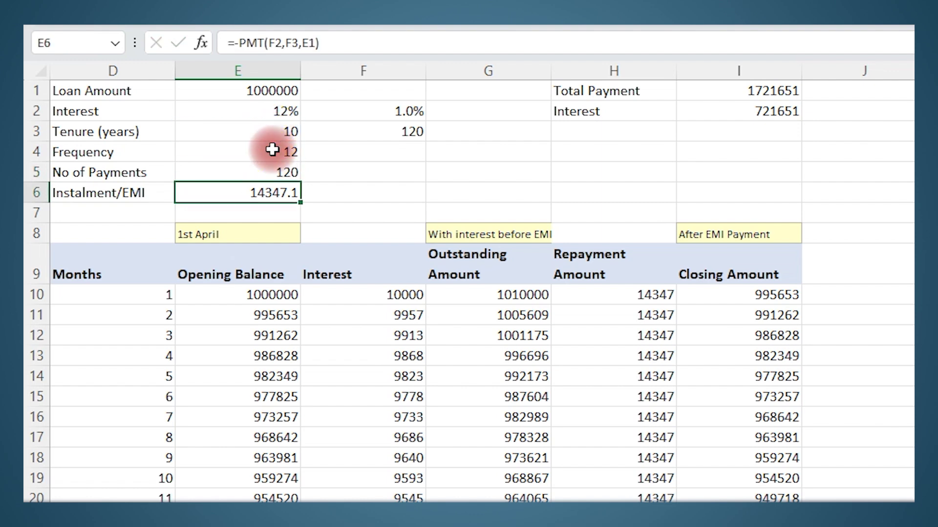
- Repoint the PMT formula's number-of-periods argument in E6 from F3 to E5, and clear the redundant months formula in F3
key(Return)
click(272, 191)
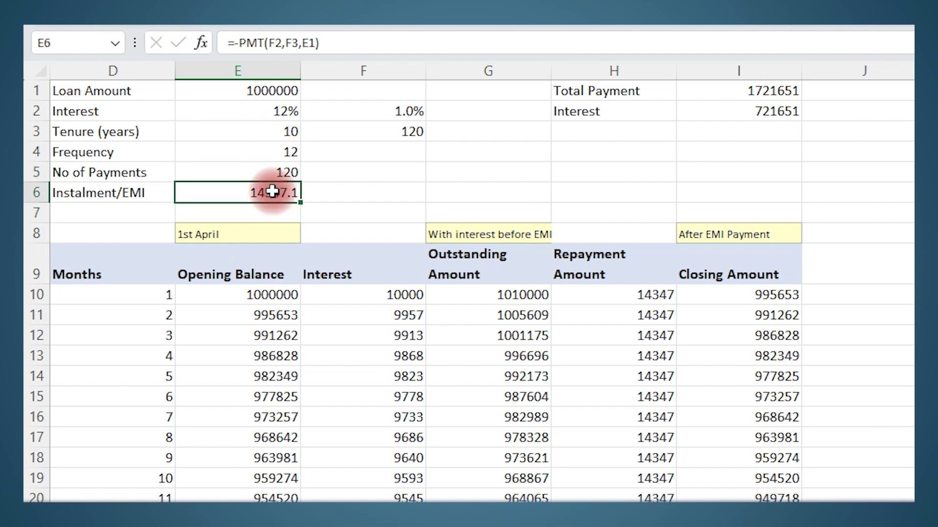
double_click(272, 191)
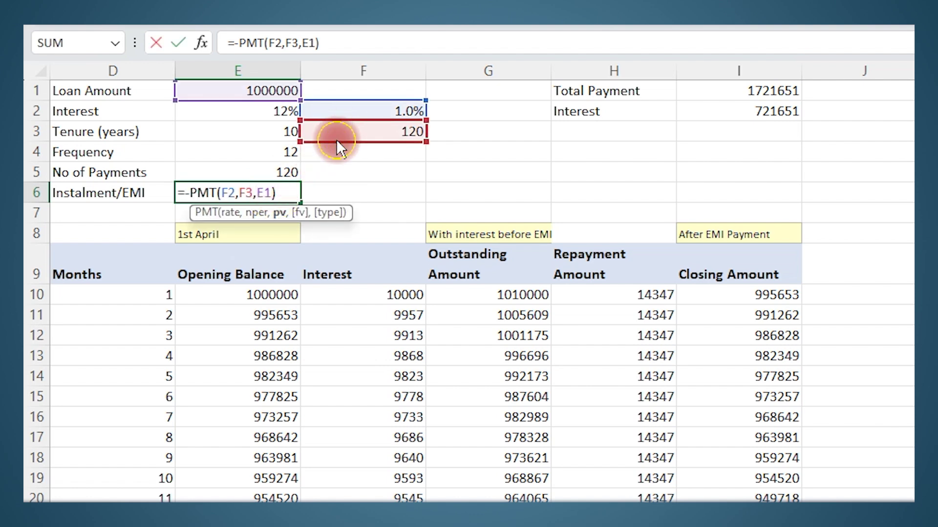
drag(336, 139, 256, 174)
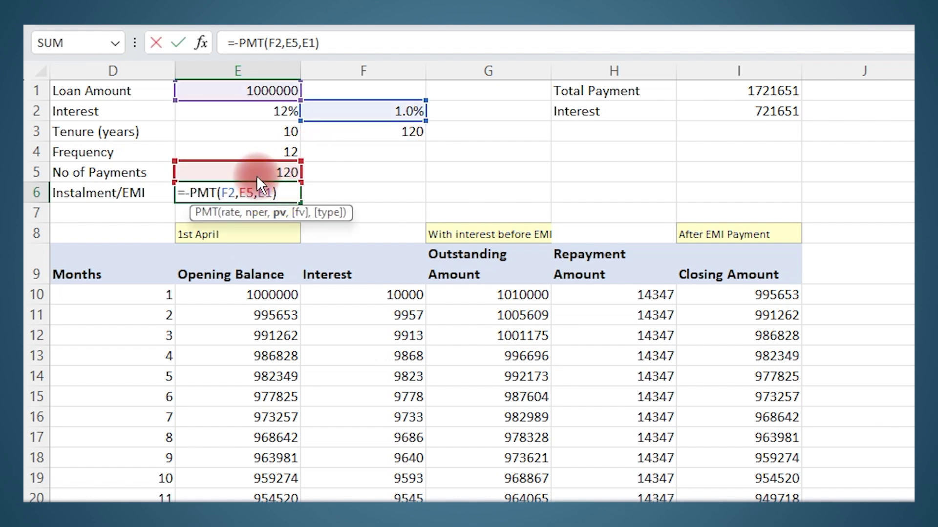
key(Return)
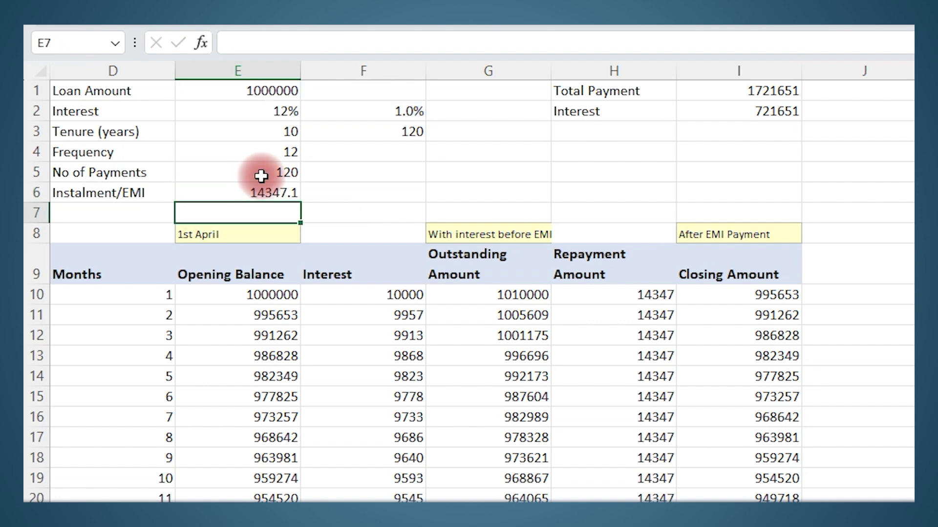
click(356, 132)
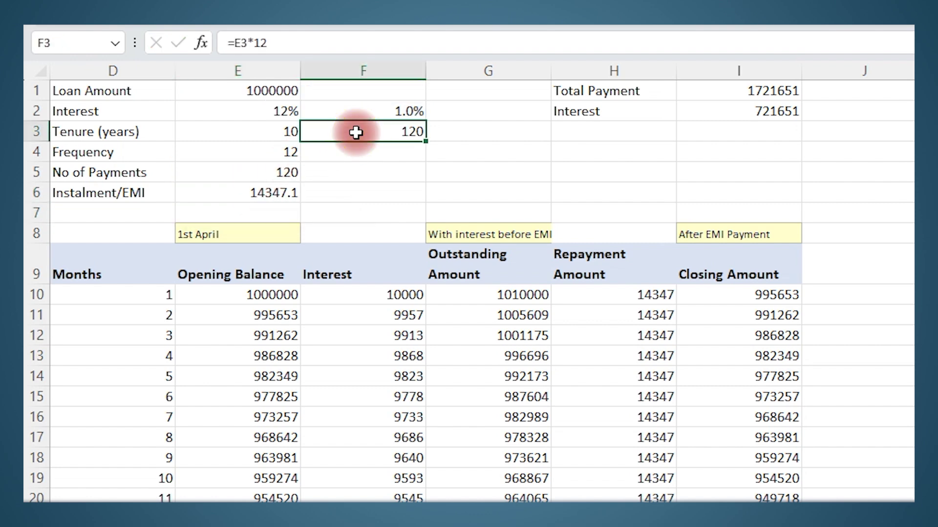
key(Delete)
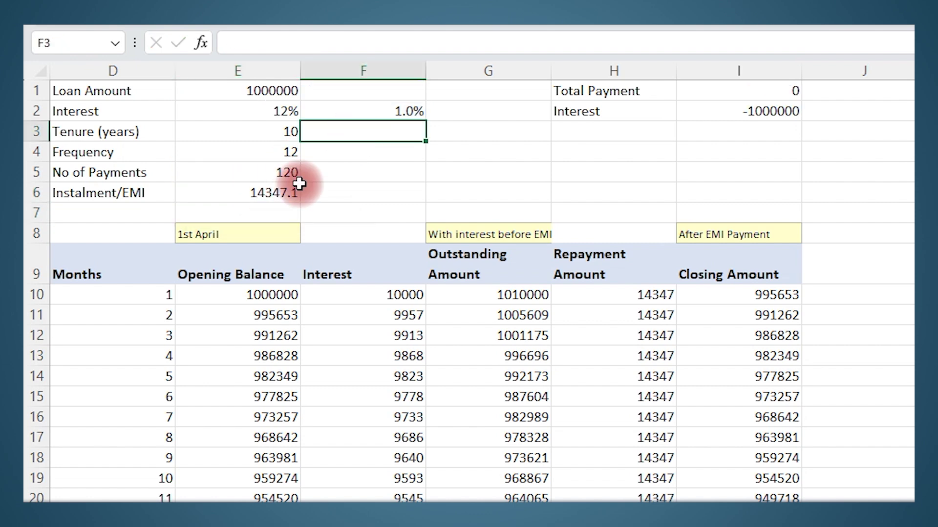
- Replace the fixed 12 in the F2 periodic interest formula with the frequency cell, giving =E2/E4
click(359, 111)
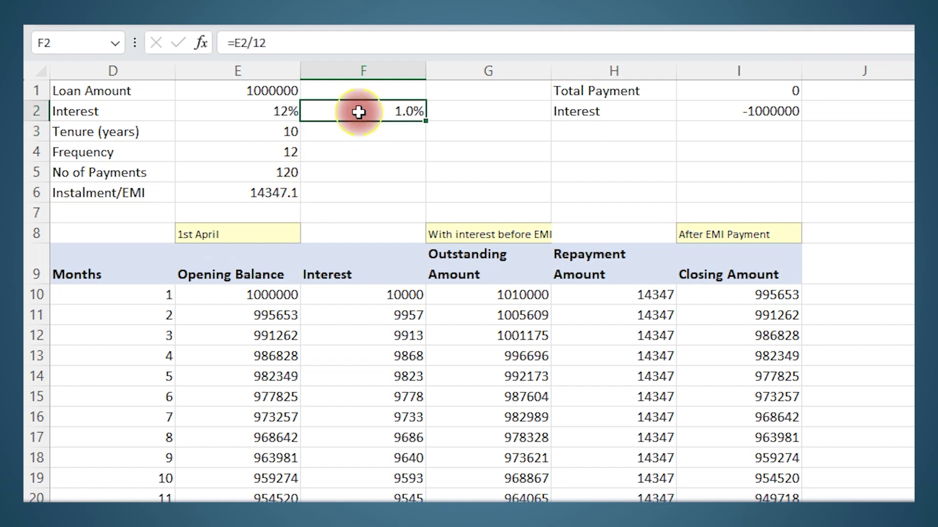
double_click(371, 113)
click(330, 110)
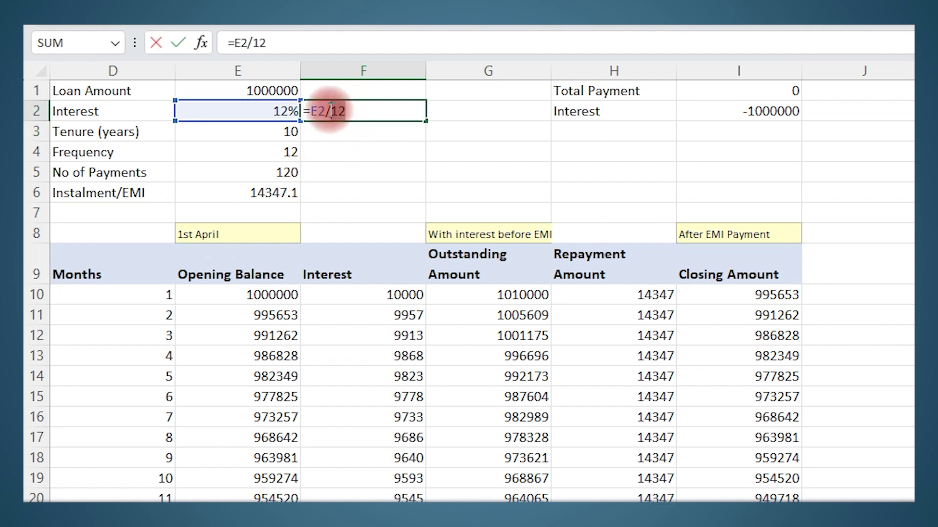
key(shift+End)
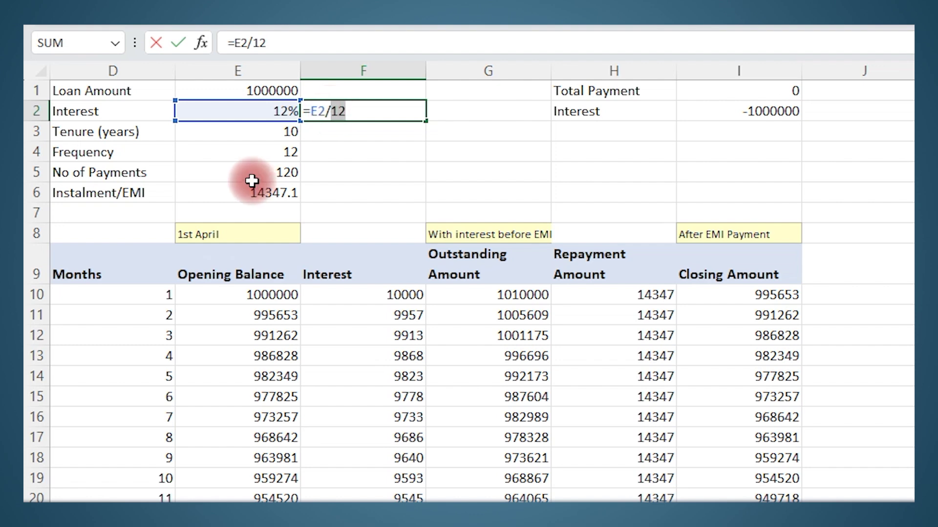
click(263, 151)
key(Return)
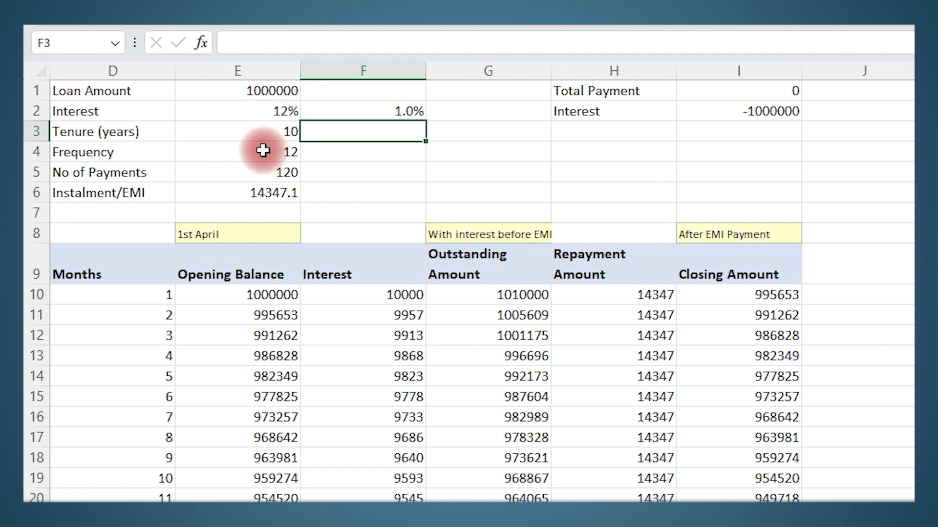
- Set the payment frequency in E4 to 4 and check the periodic interest rate and number of payments
click(263, 151)
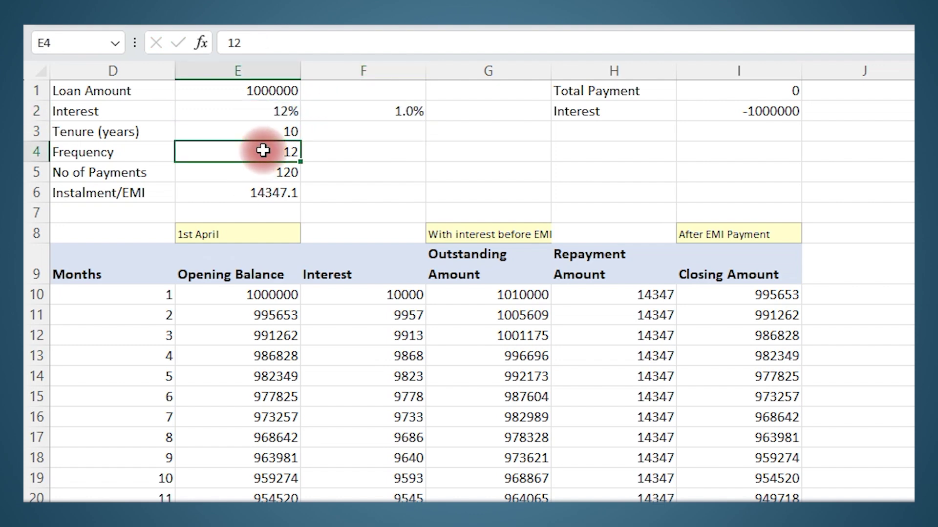
text(4)
key(Return)
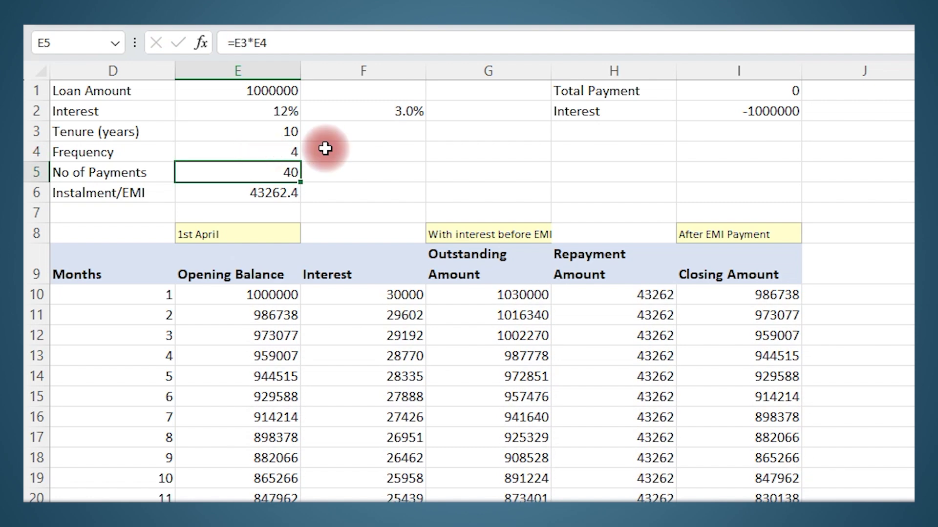
click(355, 117)
click(294, 164)
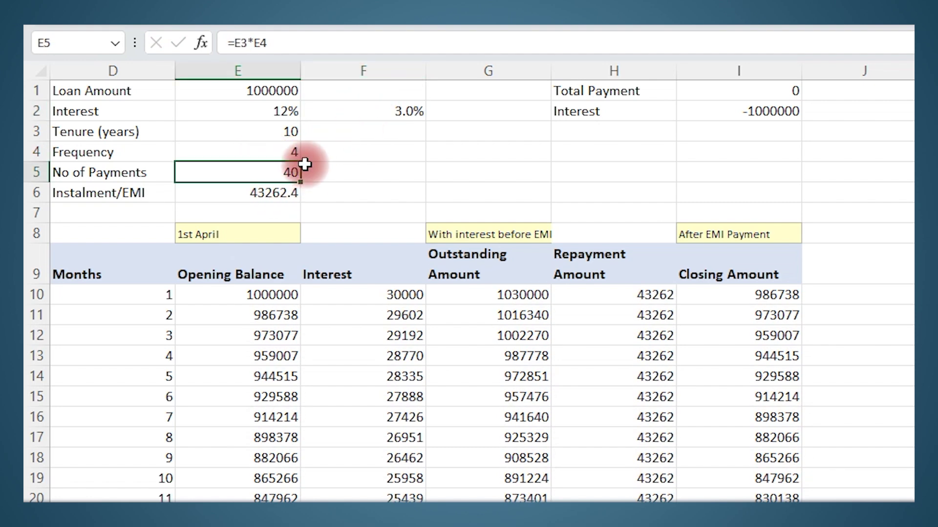
- Set the loan tenure in E3 to 5 years
click(294, 131)
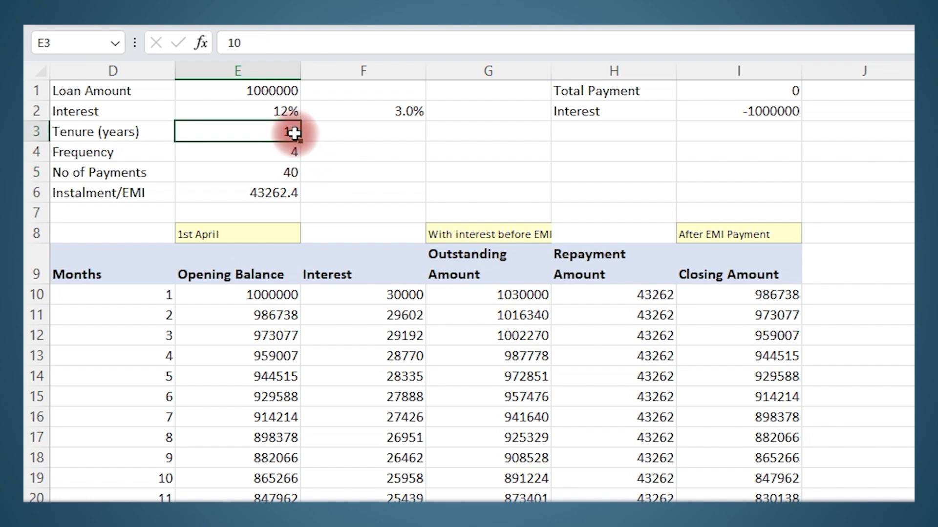
text(5)
key(Return)
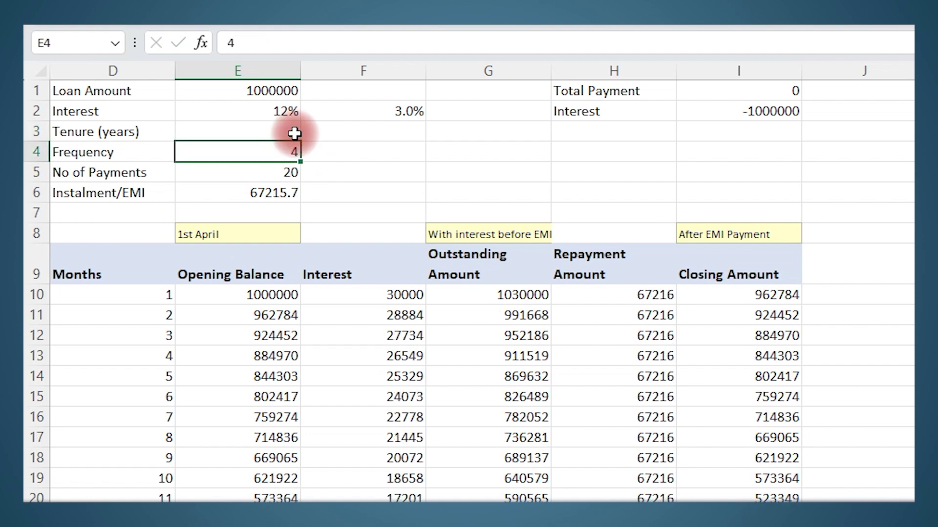
key(Return)
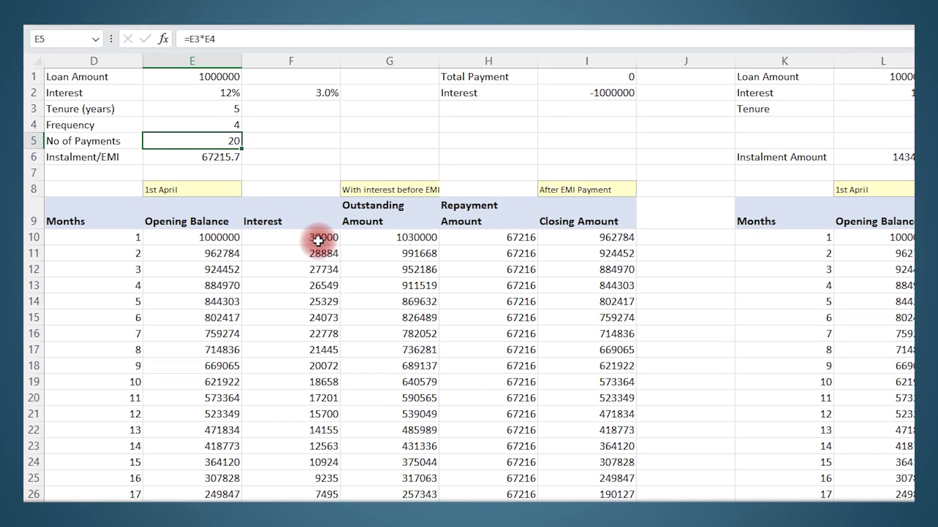
- Examine the closing amount at payment 20 and the repayment amounts in the schedule rows beyond it
scroll(308, 234, down, 2)
scroll(303, 231, down, 2)
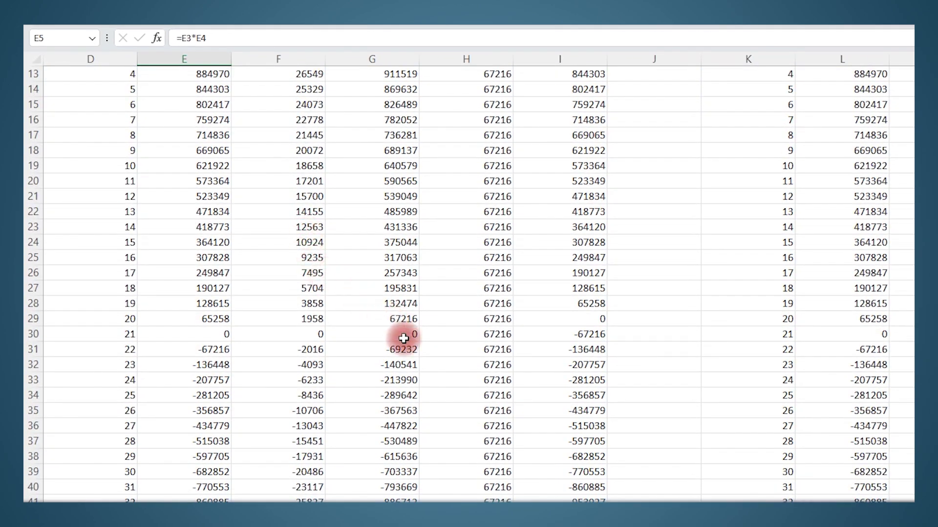
click(549, 319)
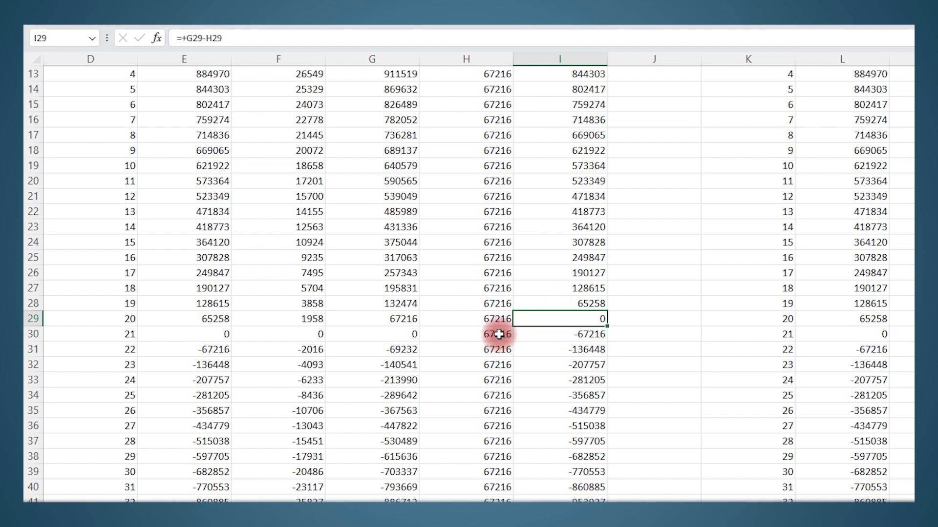
drag(498, 335, 491, 432)
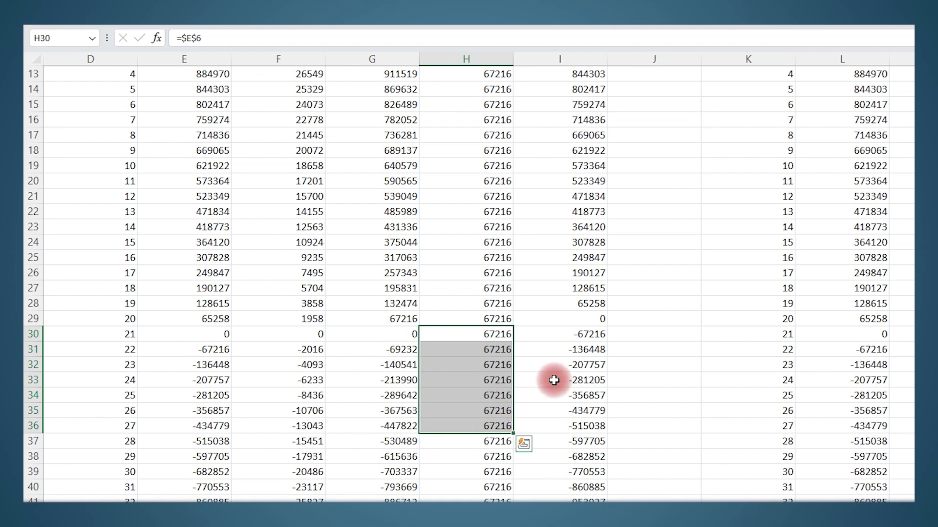
- Examine the closing, outstanding and repayment amounts around payments 20 and 21 in the schedule
drag(569, 335, 568, 443)
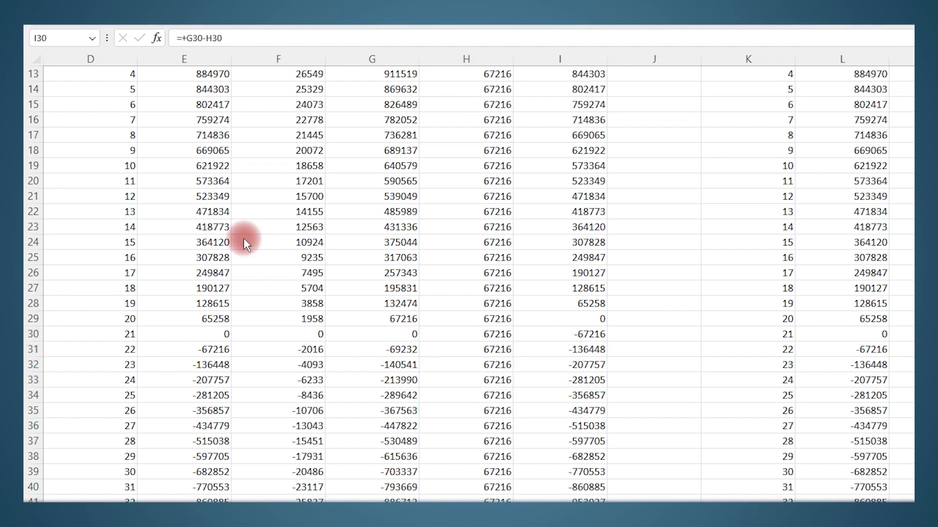
click(528, 320)
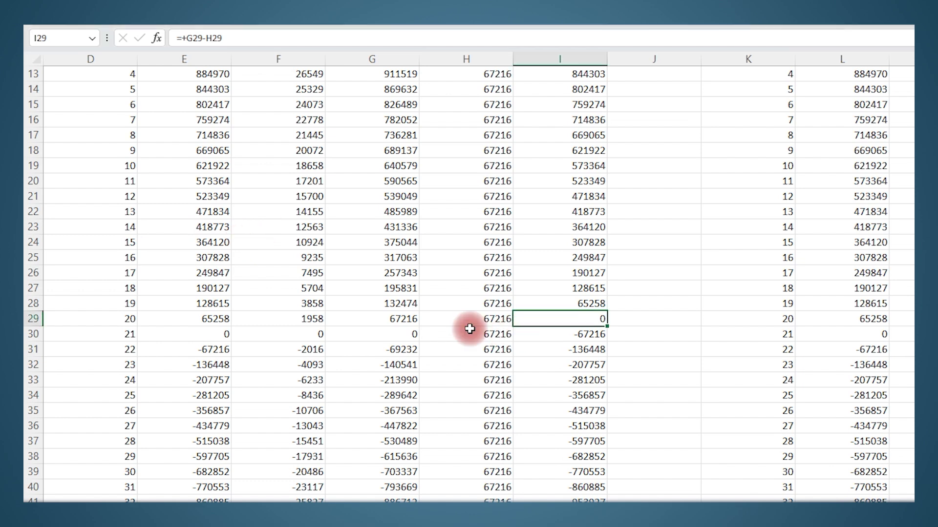
mouse_move(383, 330)
mouse_down()
mouse_move(293, 330)
mouse_move(365, 332)
mouse_up()
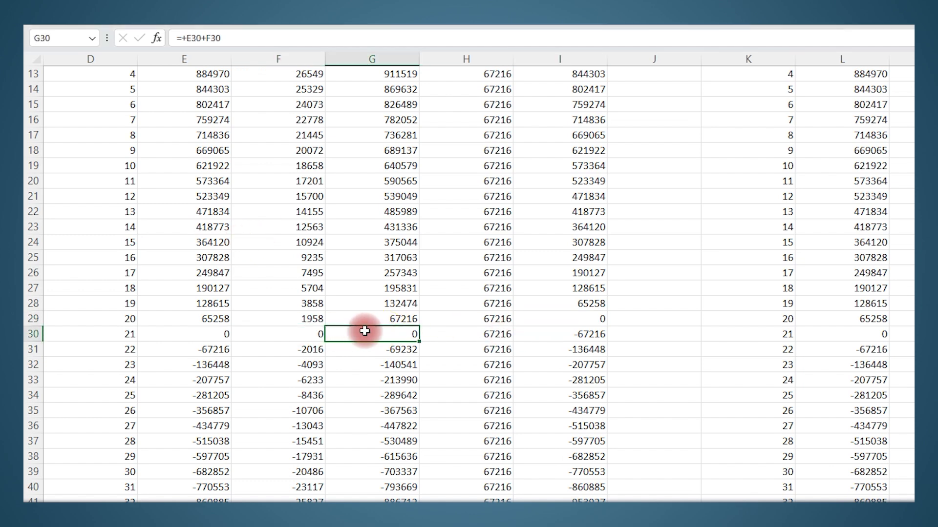
click(475, 333)
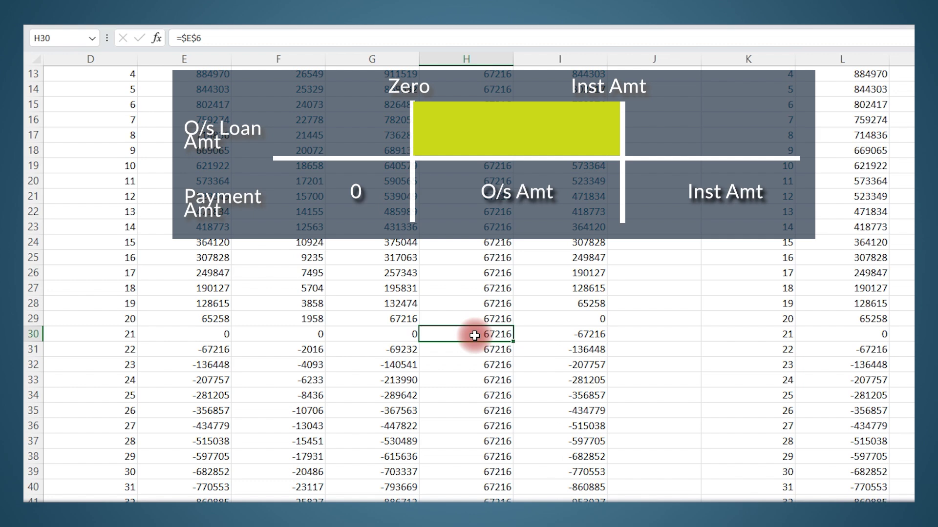
click(392, 334)
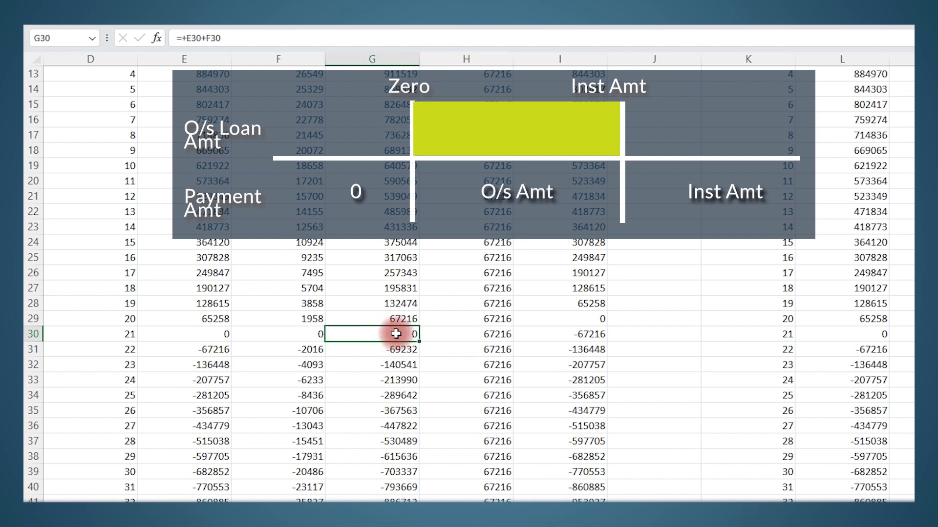
- Replace the H30 repayment reference with an IF formula that returns 0 when the outstanding amount G30 is <=0
click(474, 334)
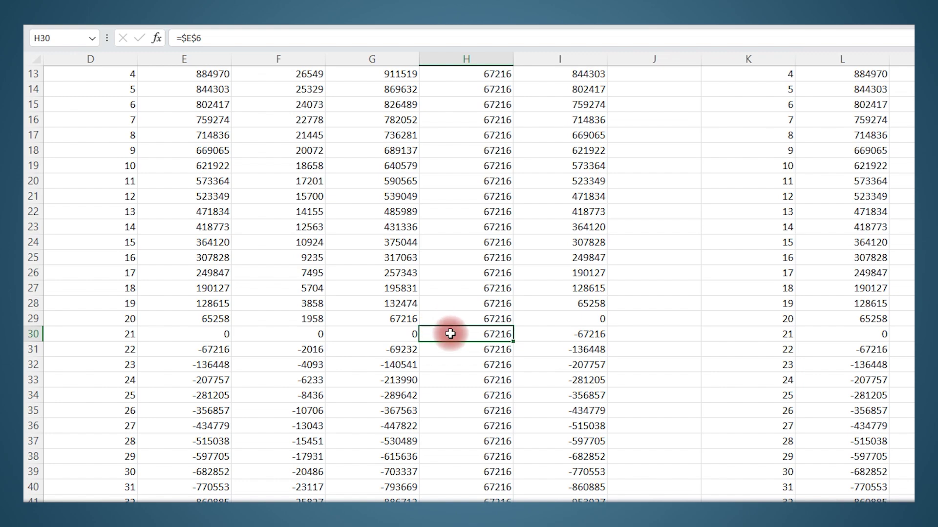
drag(180, 38, 307, 39)
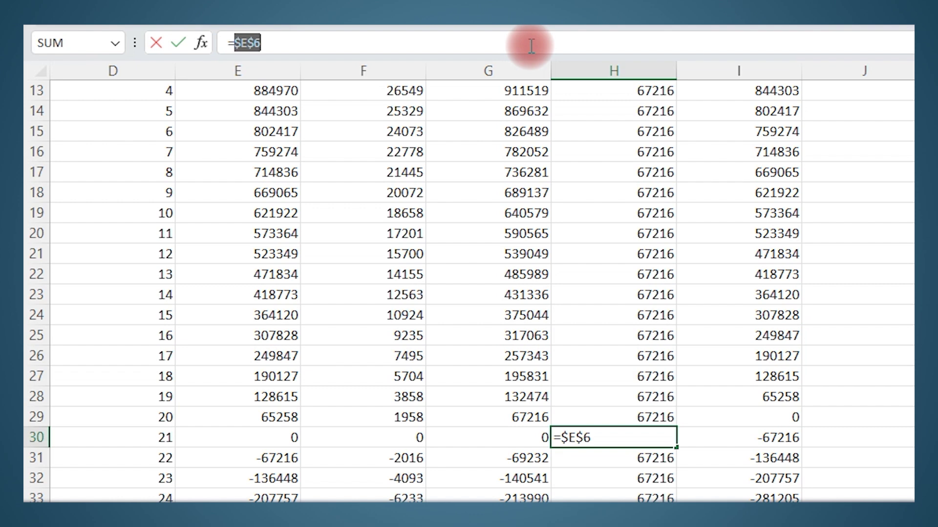
text(if()
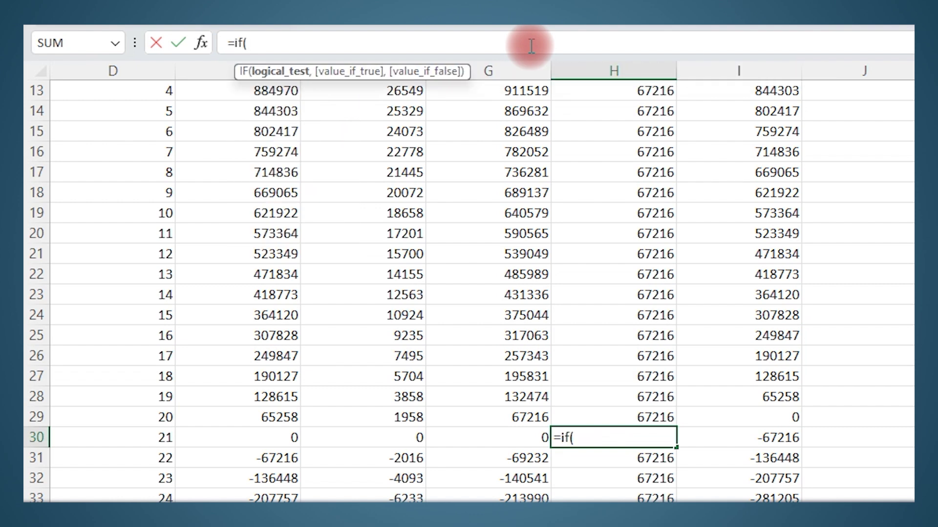
click(513, 436)
text(<=0)
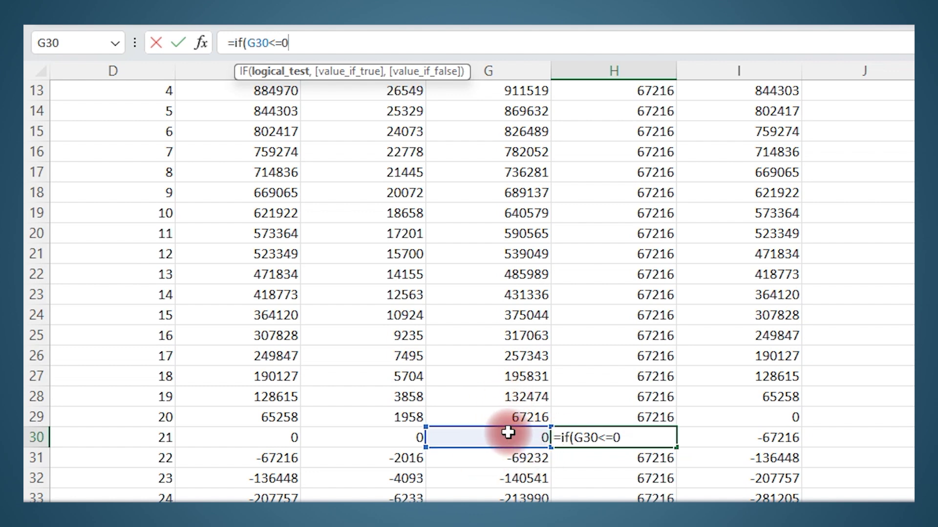
double_click(594, 437)
click(630, 437)
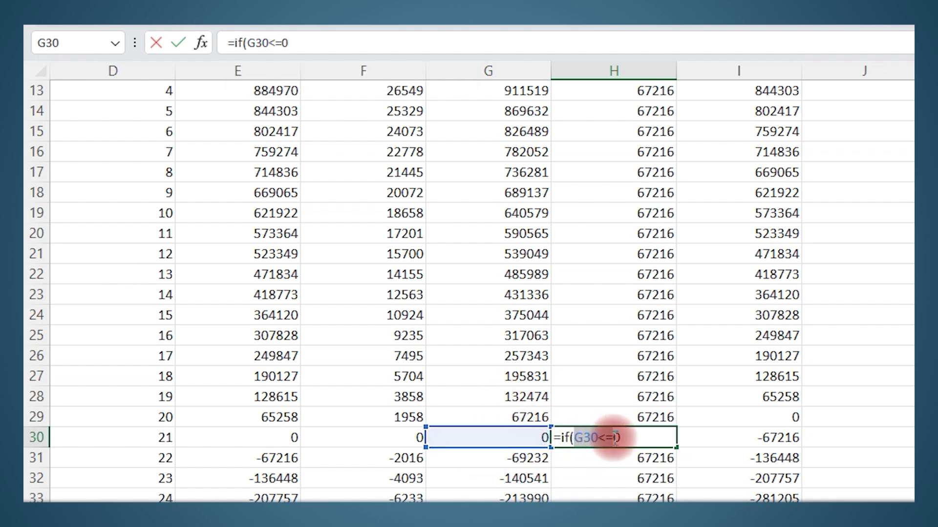
text(,)
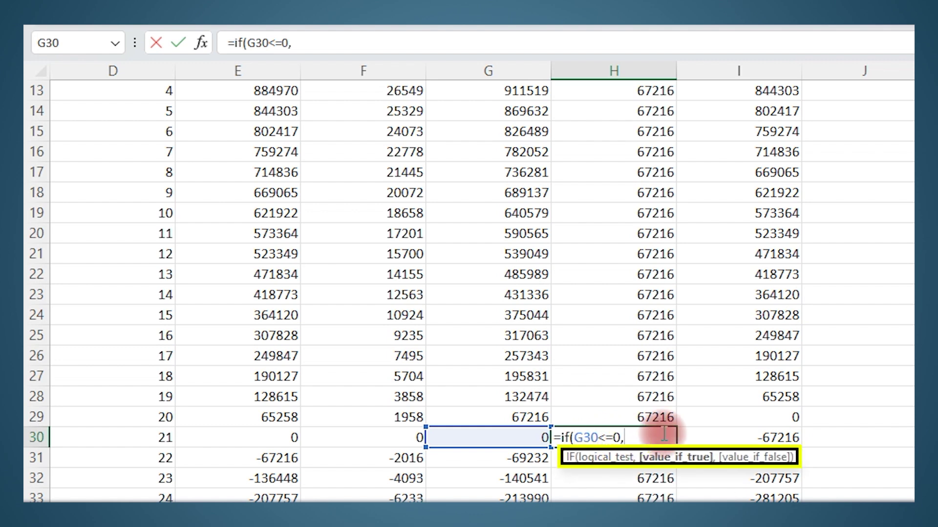
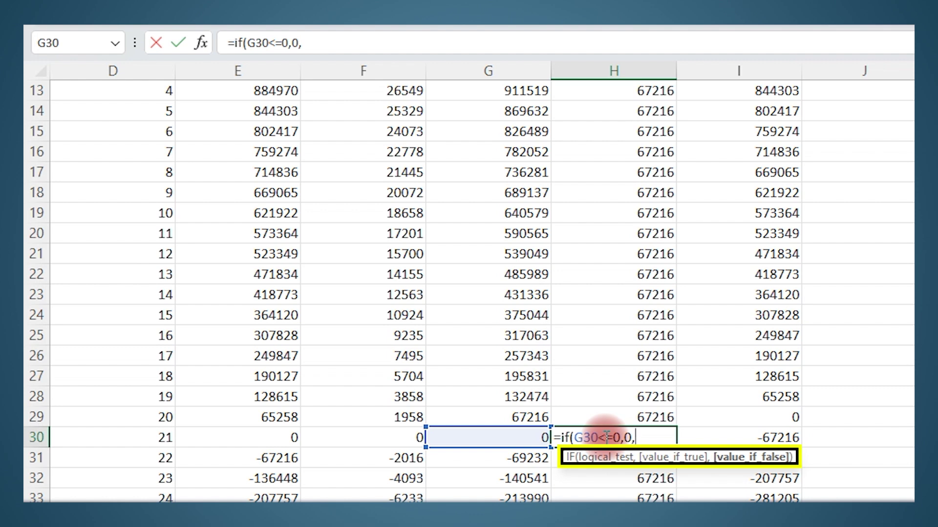
- Nest a second IF as the H30 formula's false value, testing whether G30>=E6, the instalment amount
text(if()
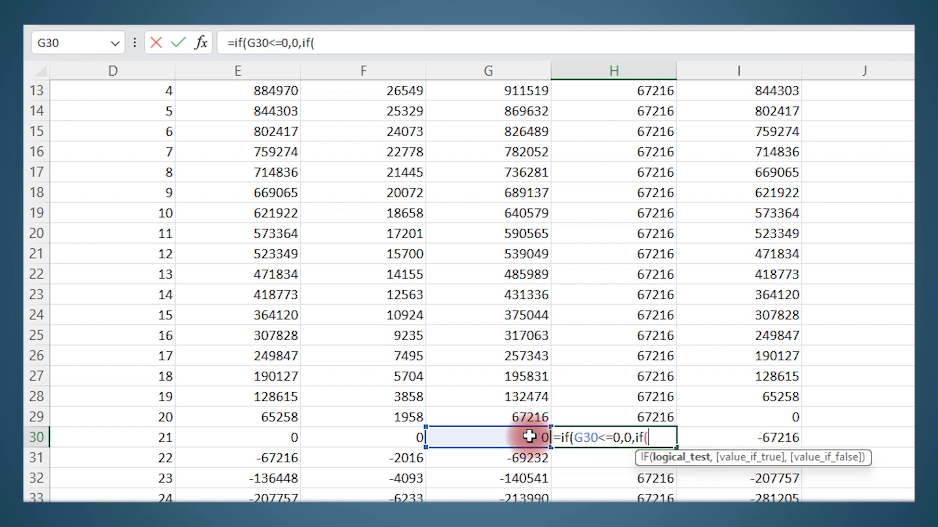
click(529, 436)
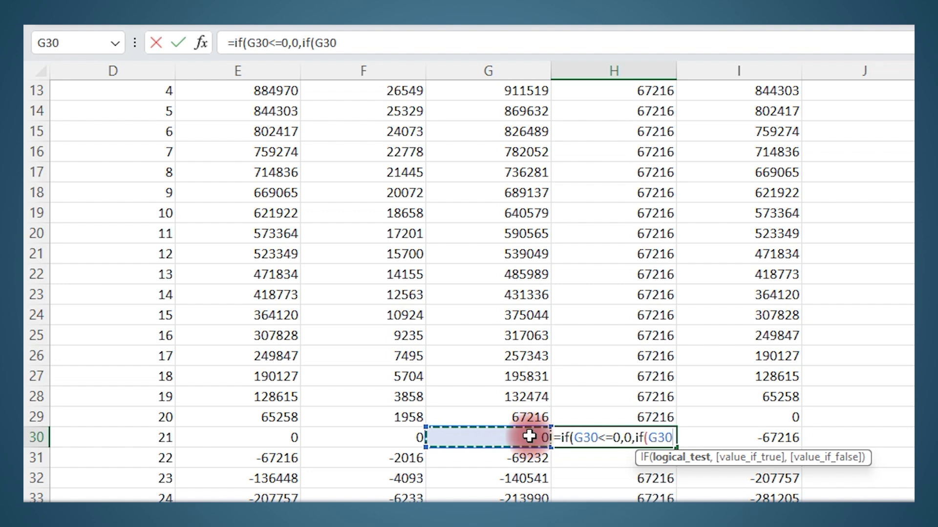
text(>)
scroll(532, 391, up, 4)
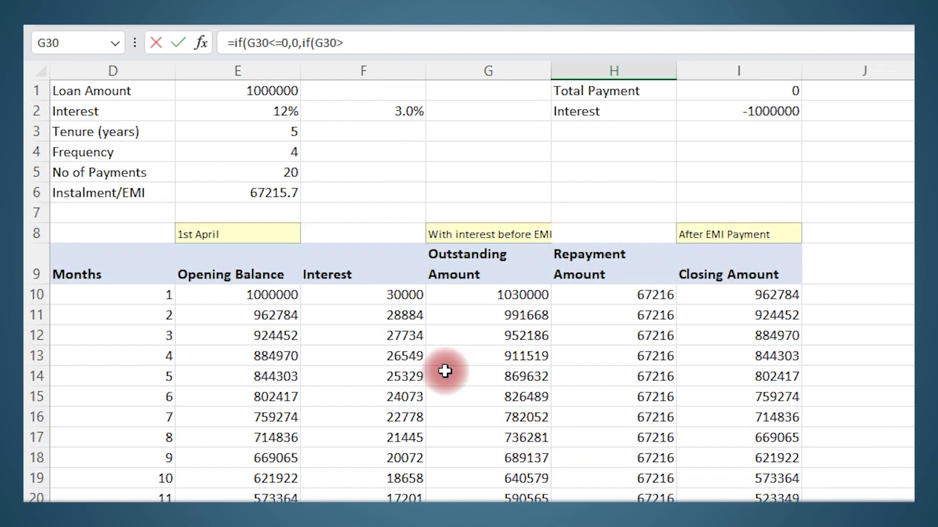
click(237, 189)
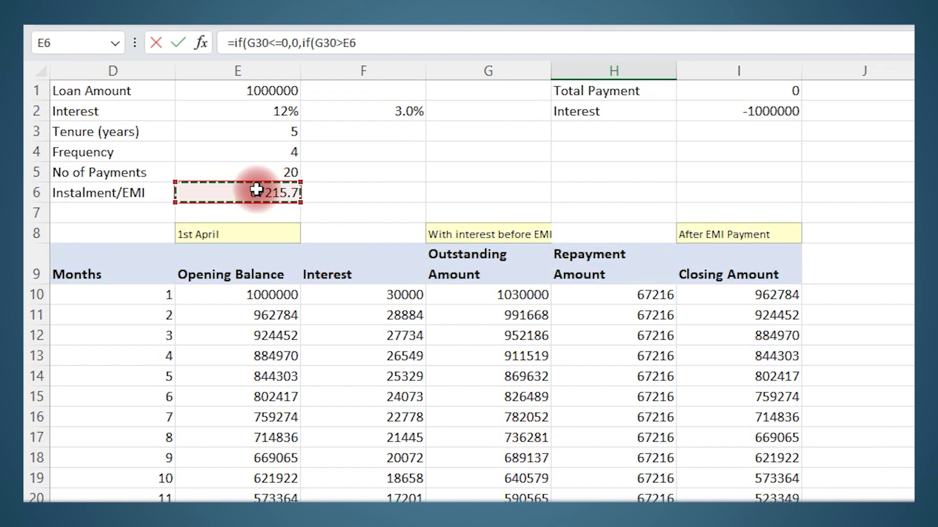
click(366, 34)
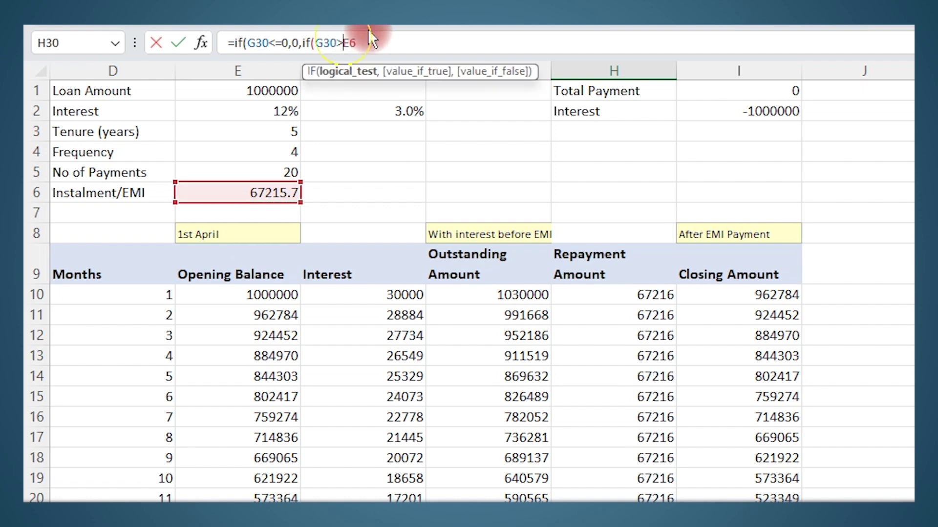
text(=0)
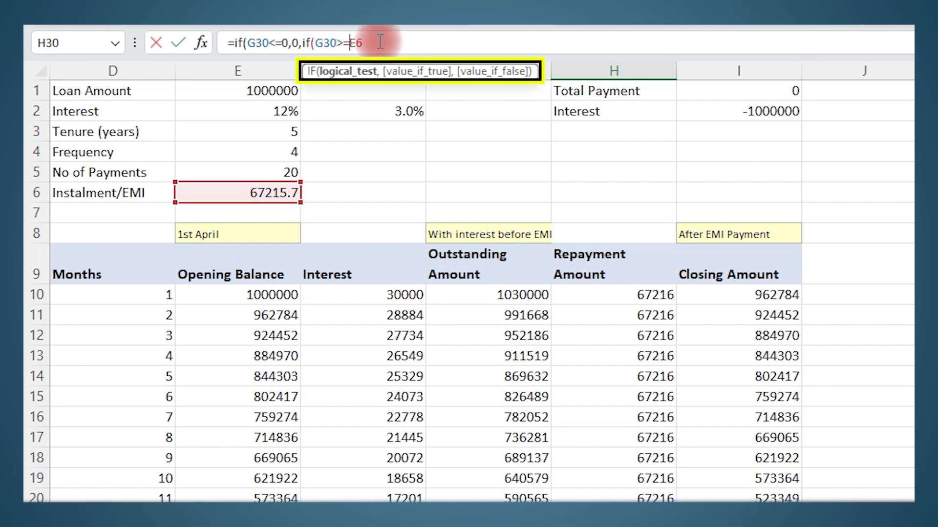
text(,)
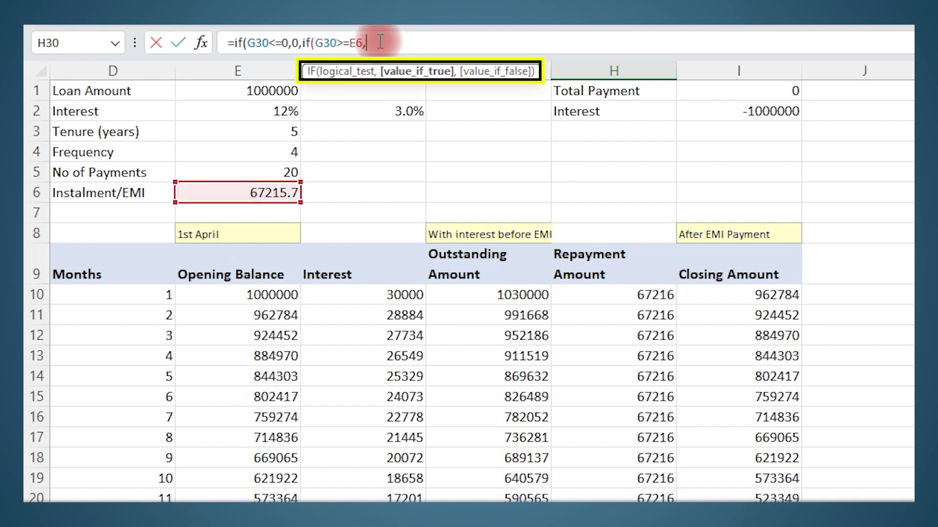
drag(337, 42, 361, 39)
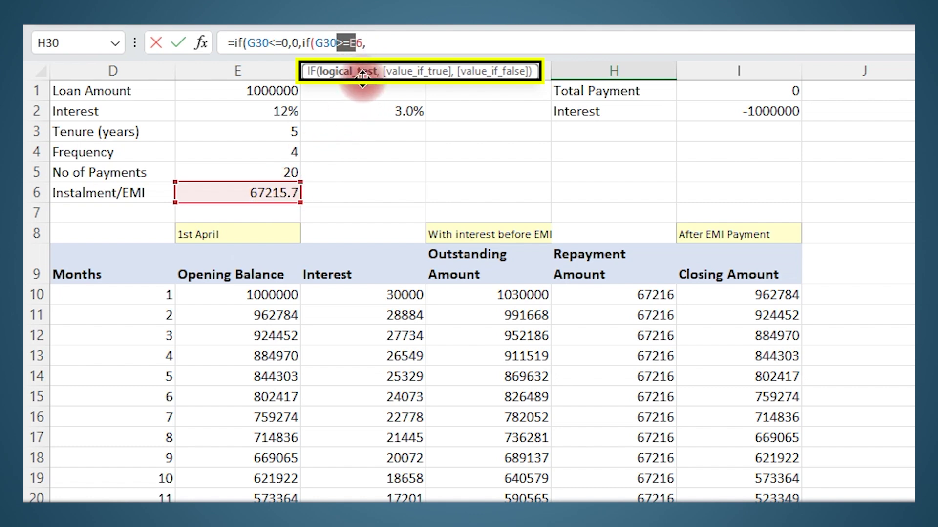
click(386, 34)
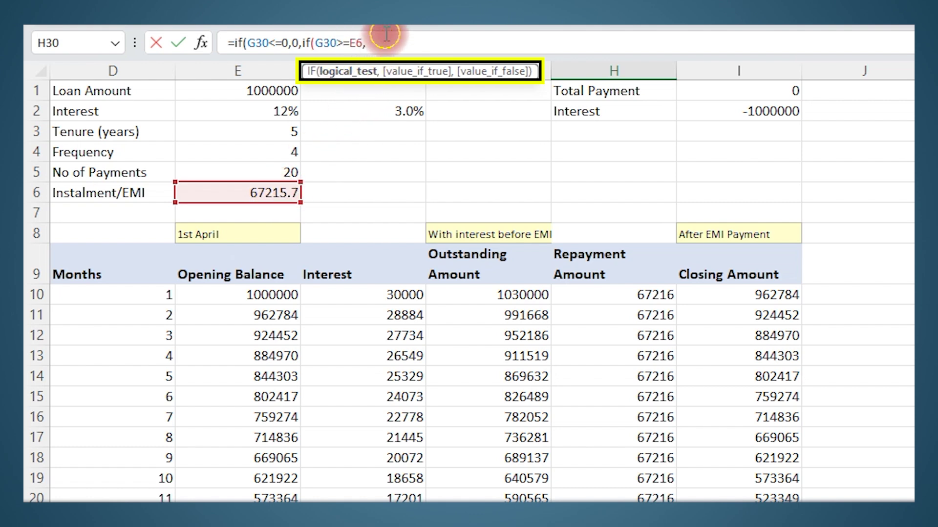
- Make the nested IF in H30 return the instalment E6 when true and the outstanding amount G30 when false
click(272, 192)
drag(315, 43, 362, 43)
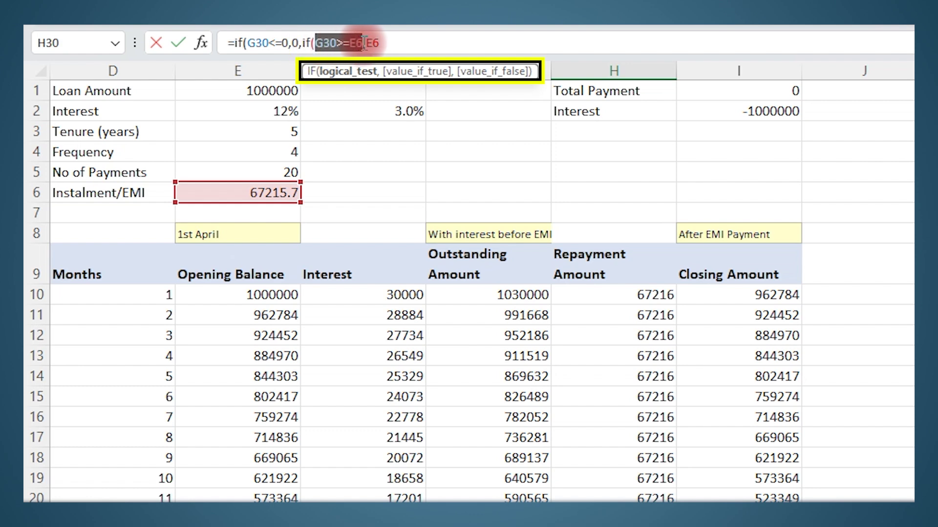
click(385, 43)
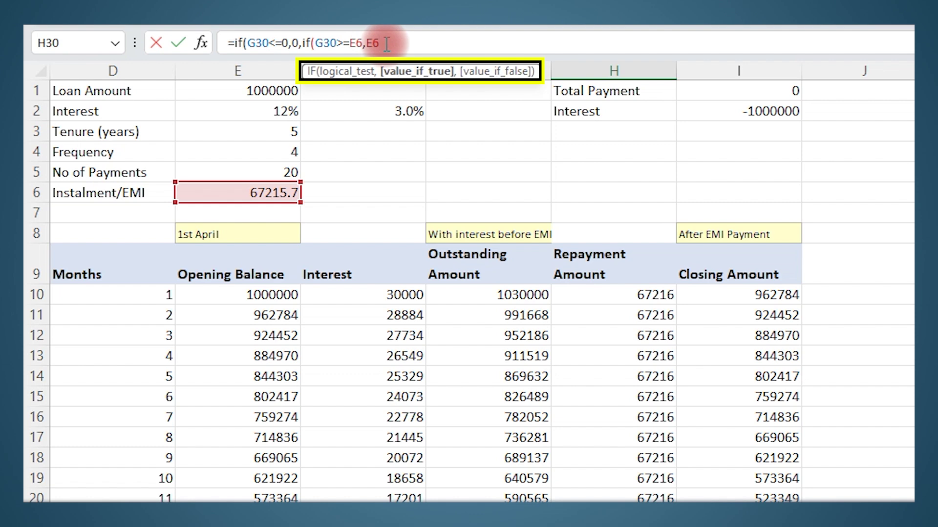
text(,)
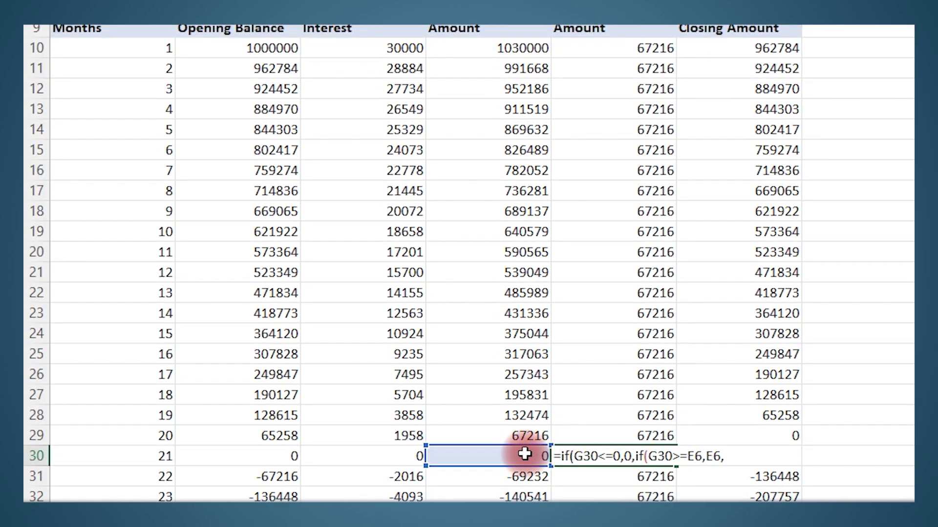
click(525, 455)
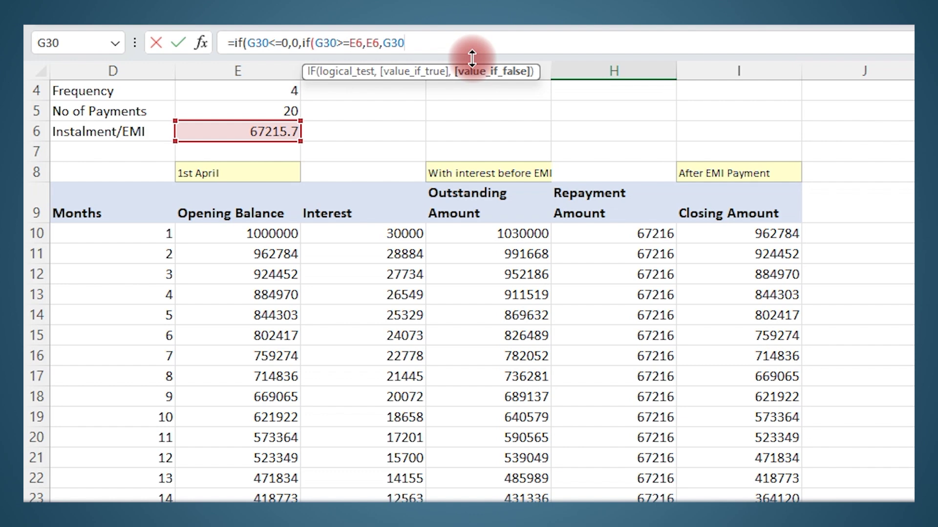
- Close both IF functions and enter the H30 formula as =IF(G30<=0,0,IF(G30>=E6,E6,G30))
text())
click(337, 41)
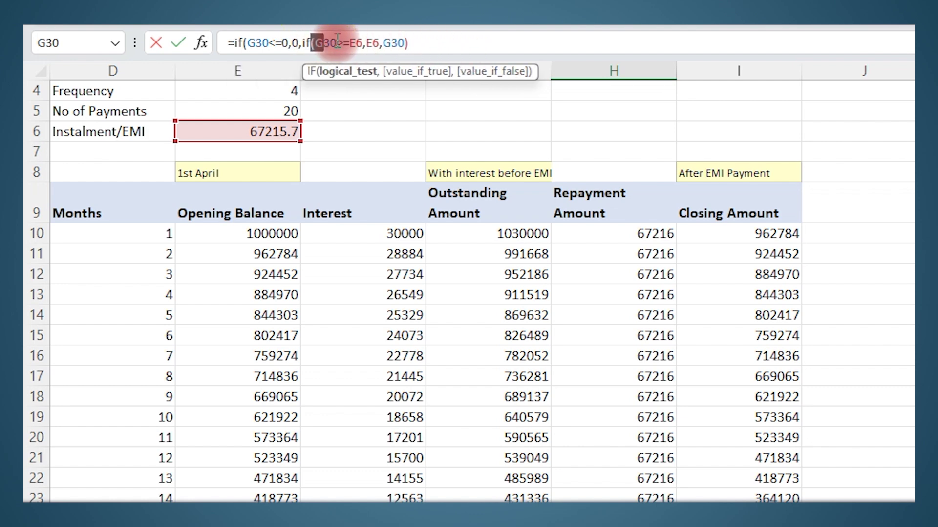
click(420, 42)
text())
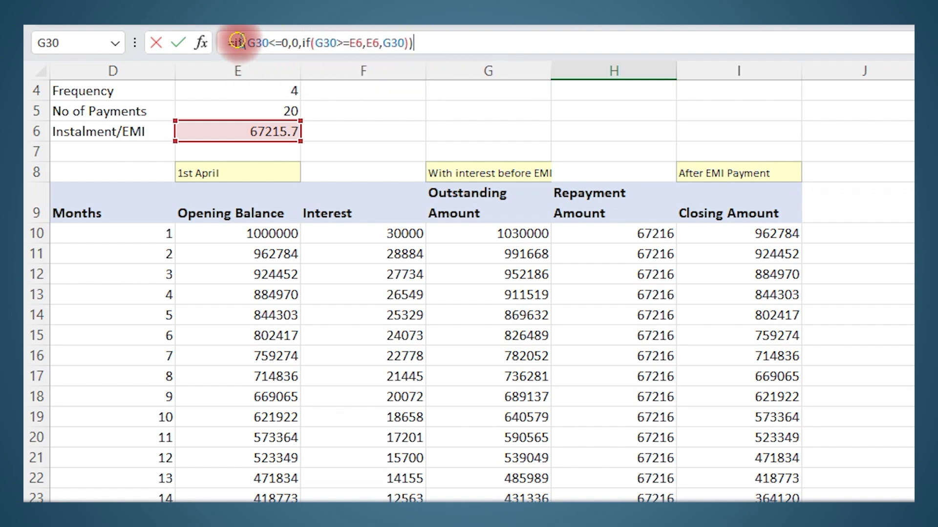
double_click(237, 41)
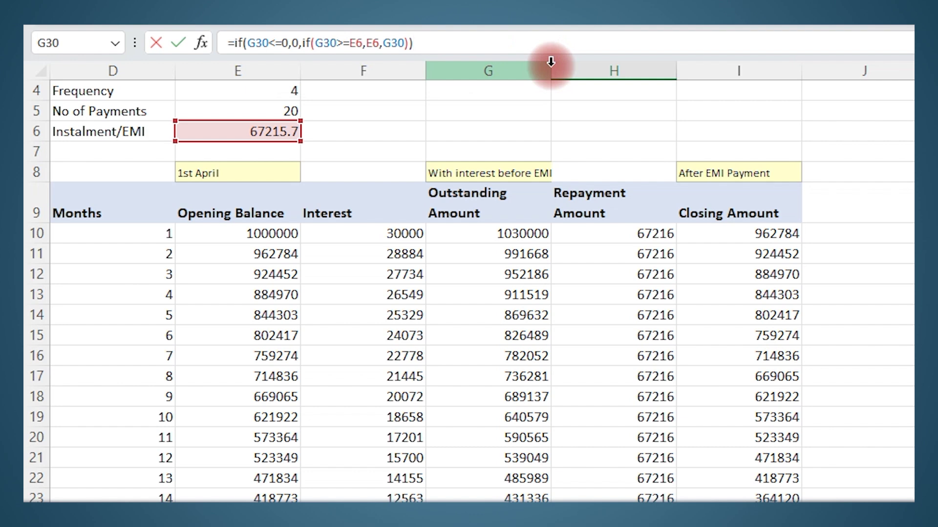
key(Return)
key(Up)
- Remove the final closing parenthesis from the H30 formula, enter it and accept the proposed correction
click(493, 43)
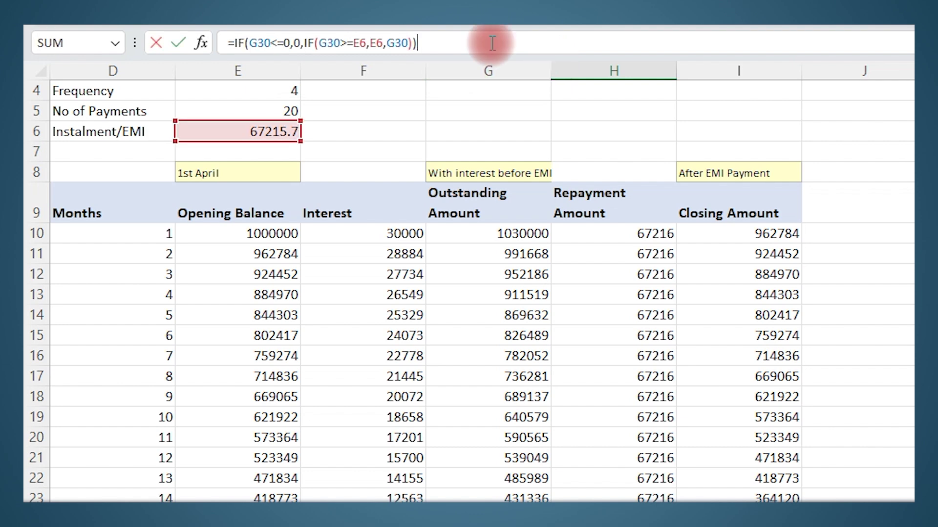
key(BackSpace)
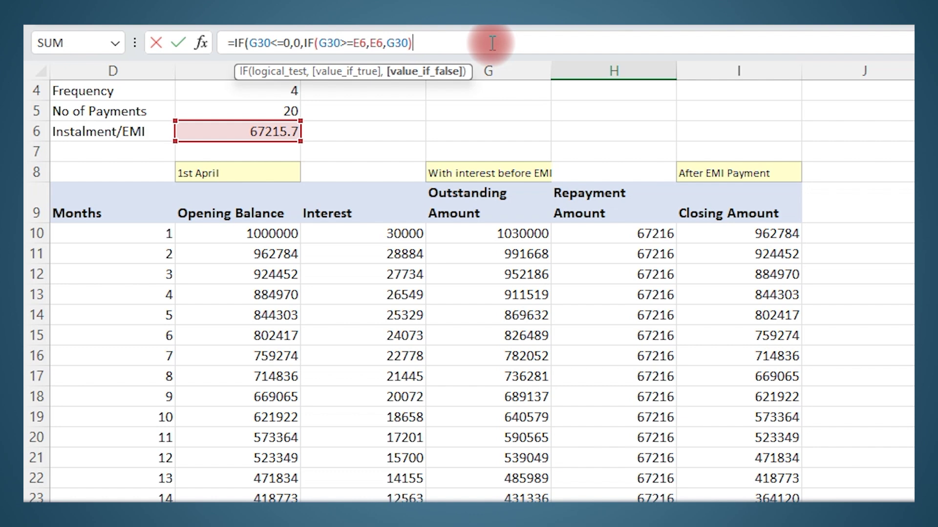
key(Return)
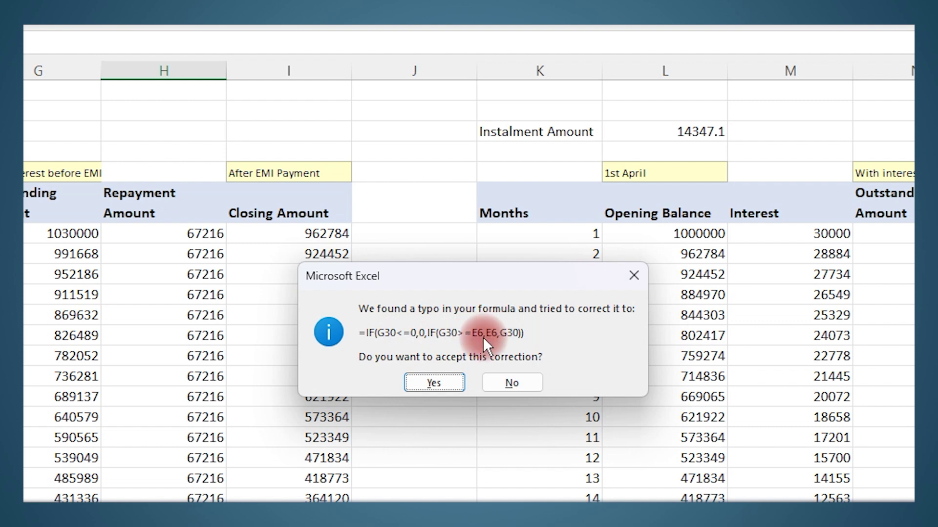
click(434, 383)
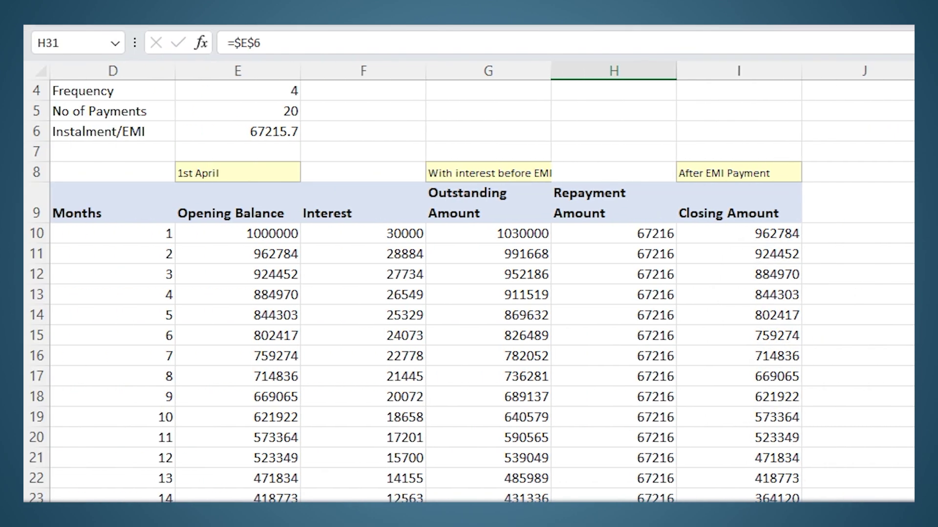
key(Up)
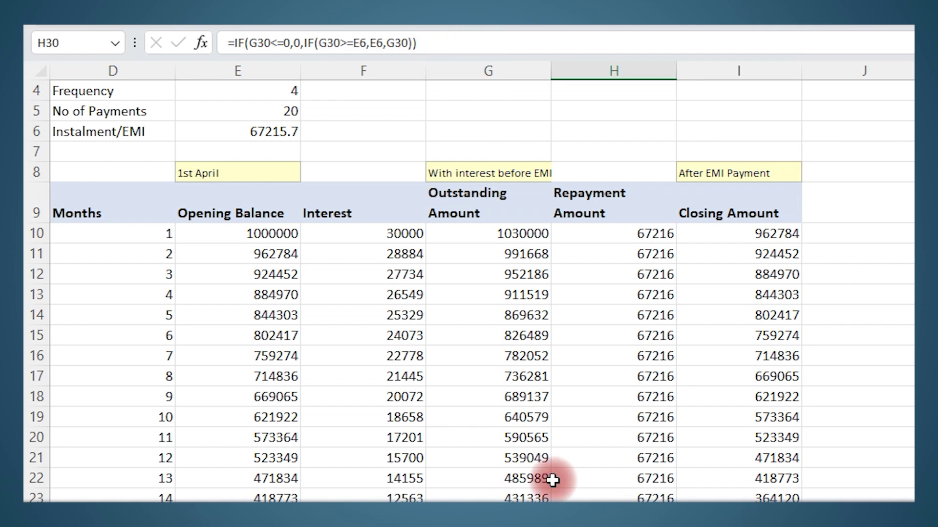
- Make both E6 references in the H30 repayment formula absolute and enter it as =IF(G30<=0,0,IF(G30>=$E$6,$E$6,G30))
click(278, 43)
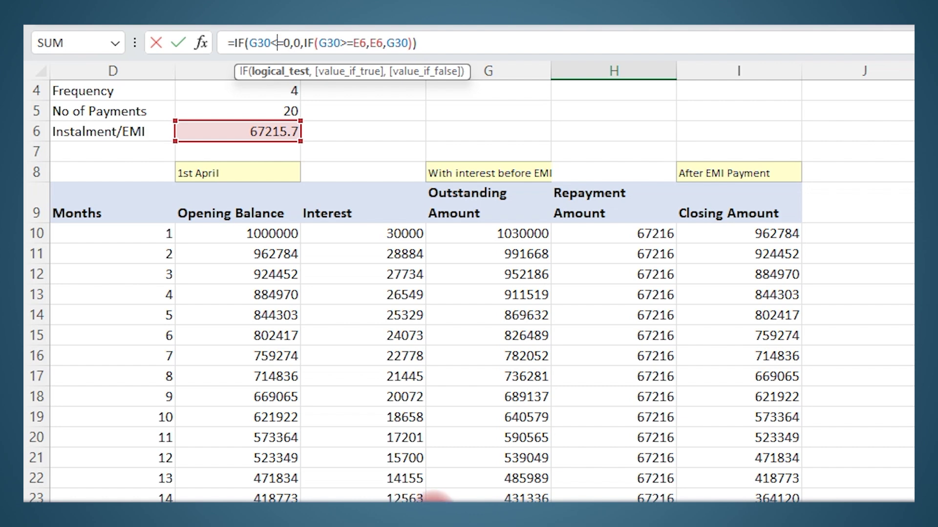
scroll(443, 496, up, 1)
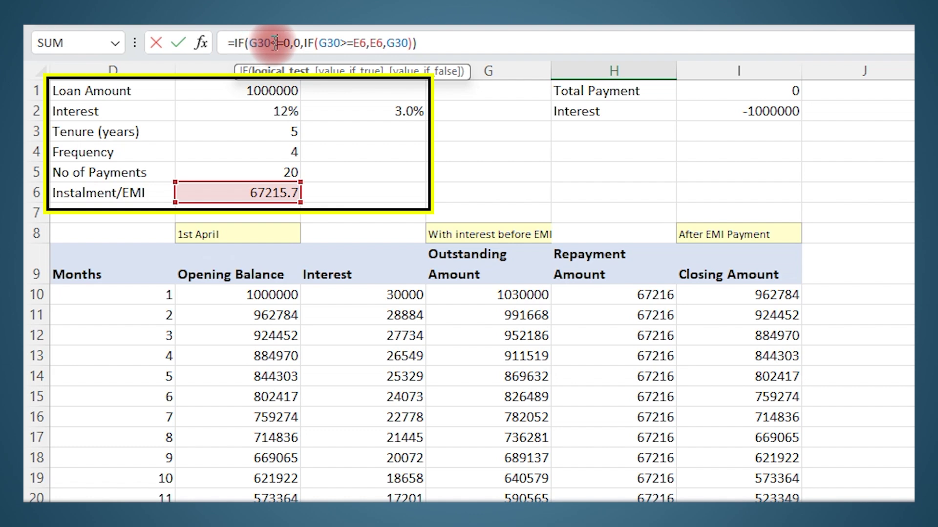
click(359, 42)
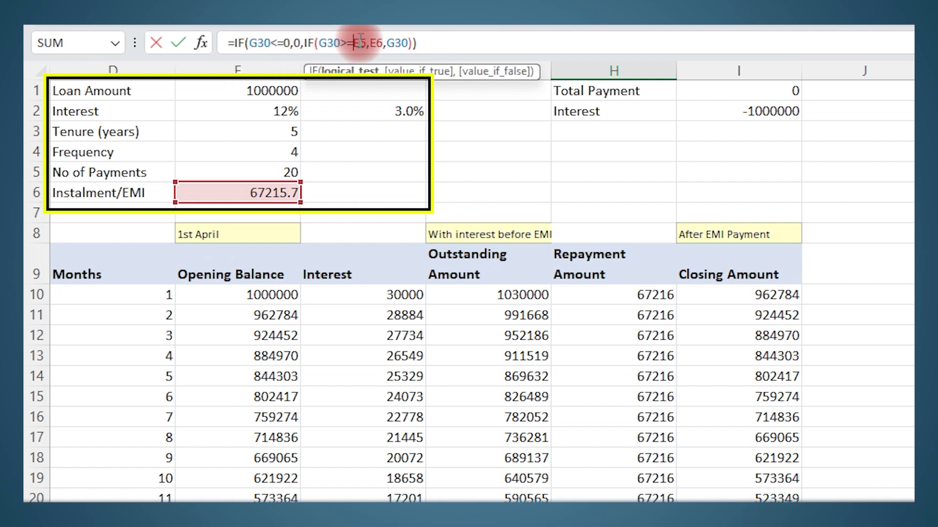
double_click(359, 43)
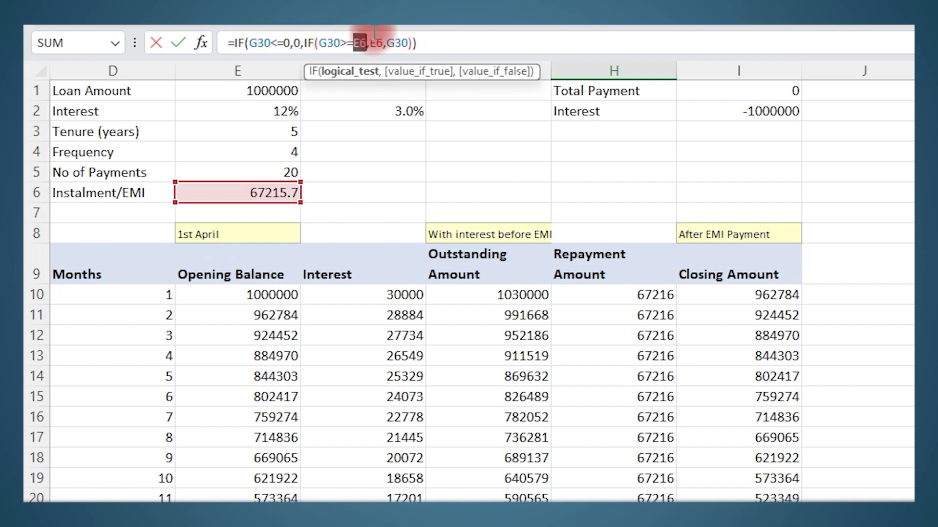
click(357, 43)
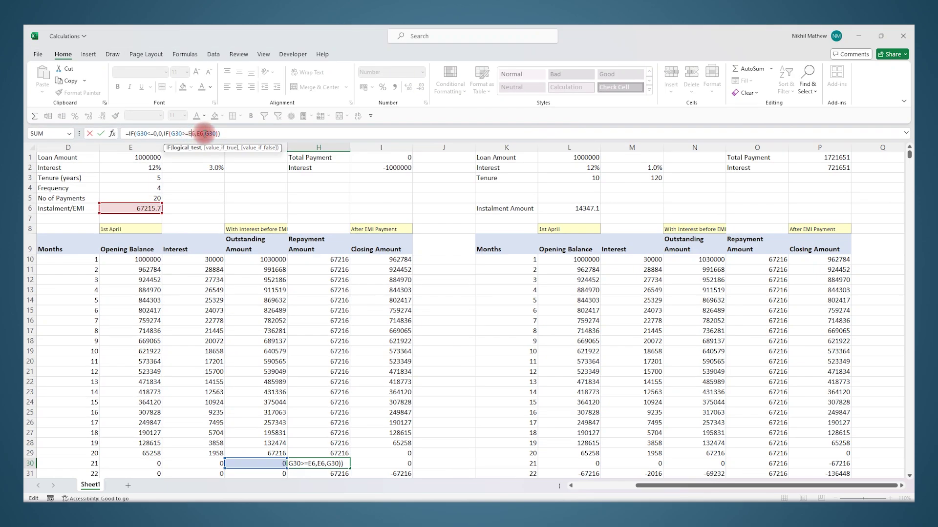
key(F4)
click(207, 134)
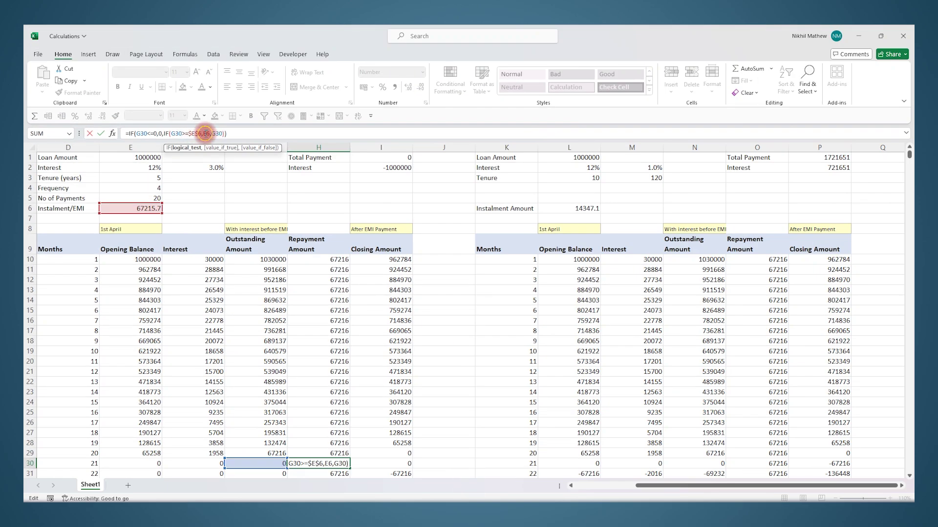
key(F4)
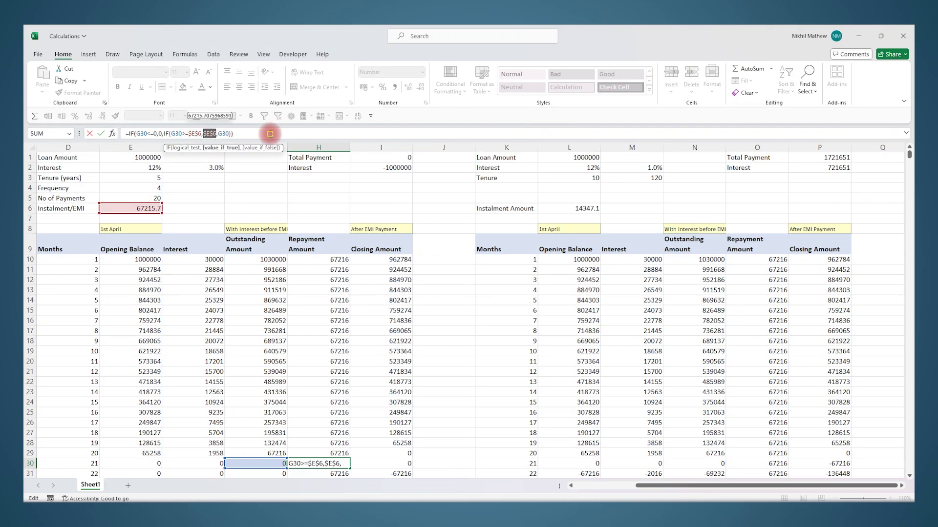
click(269, 134)
key(Return)
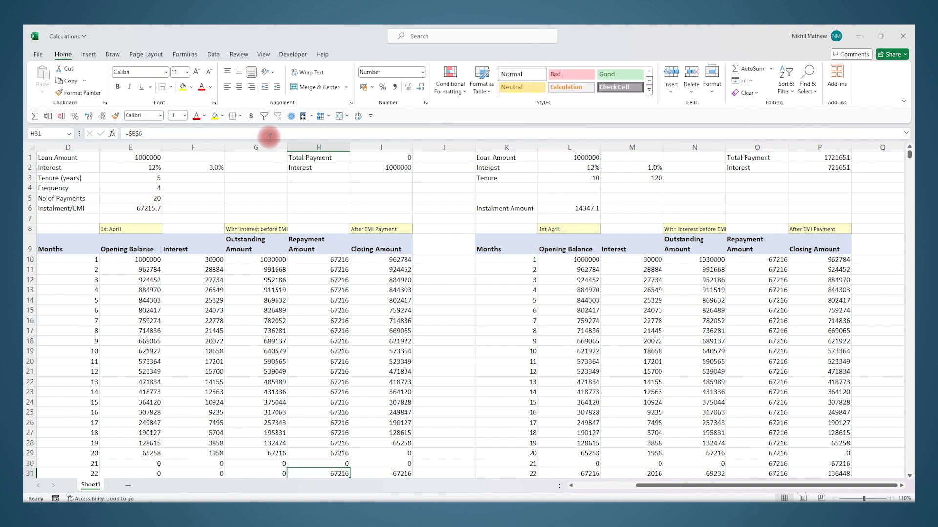
- Copy the H30 formula up to H10 and fill it down the rest of the Repayment Amount column
click(345, 464)
drag(352, 469, 346, 262)
click(347, 262)
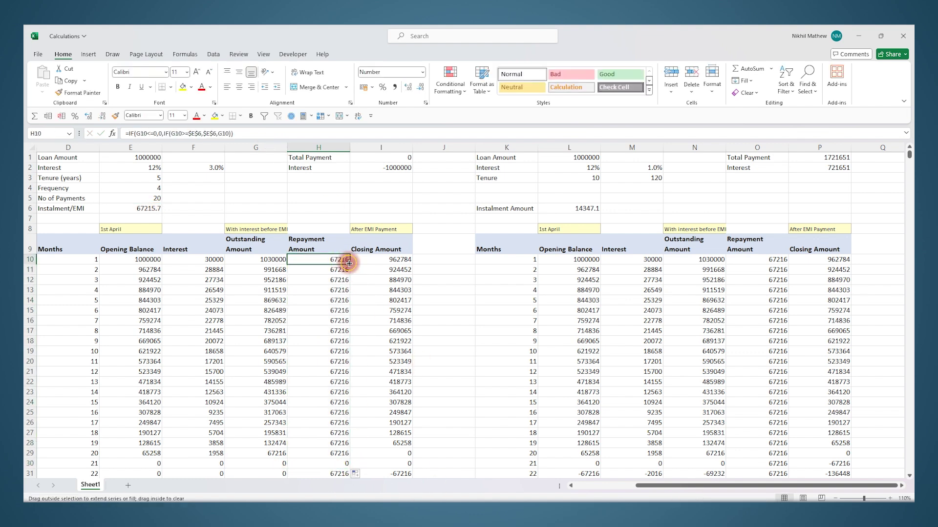
- Examine the H30 formula and the closing amounts from row 29 down after the last instalment
scroll(351, 371, down, 2)
double_click(331, 401)
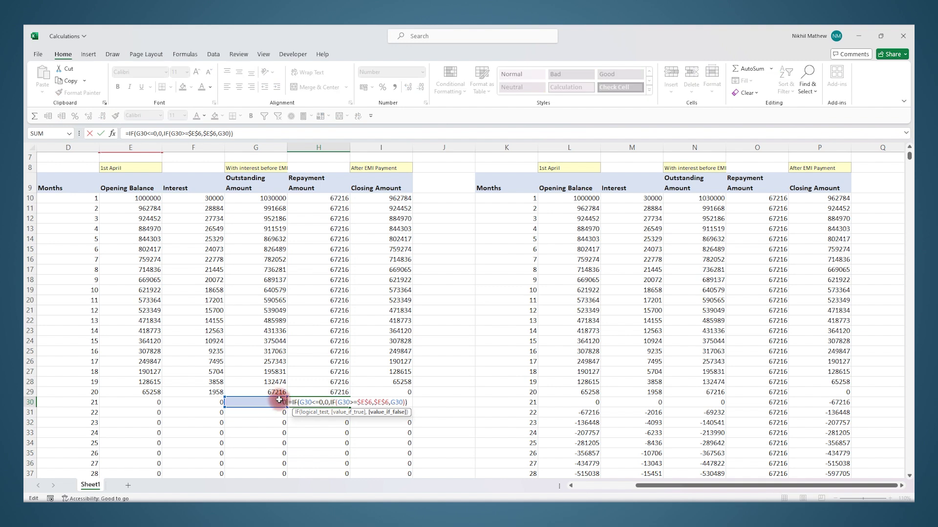
key(Return)
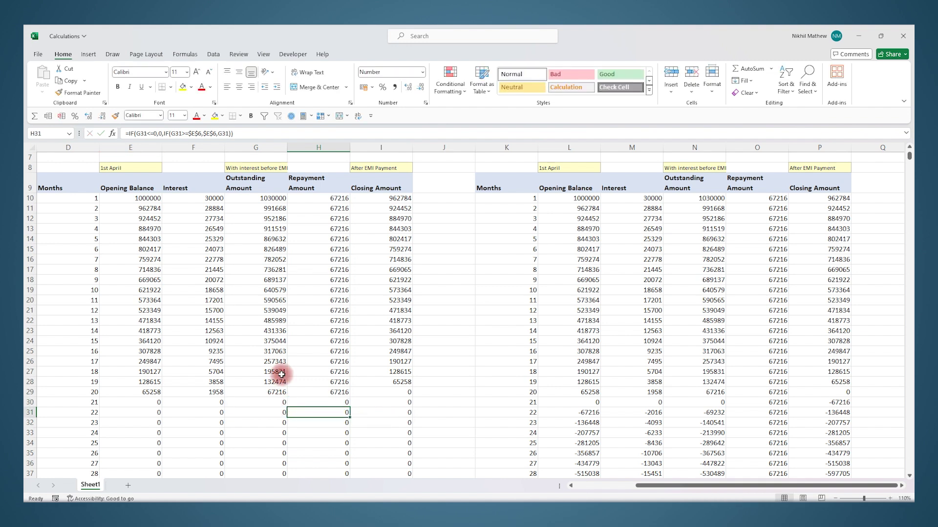
mouse_move(338, 403)
mouse_down()
mouse_move(376, 403)
mouse_move(335, 404)
mouse_up()
click(403, 394)
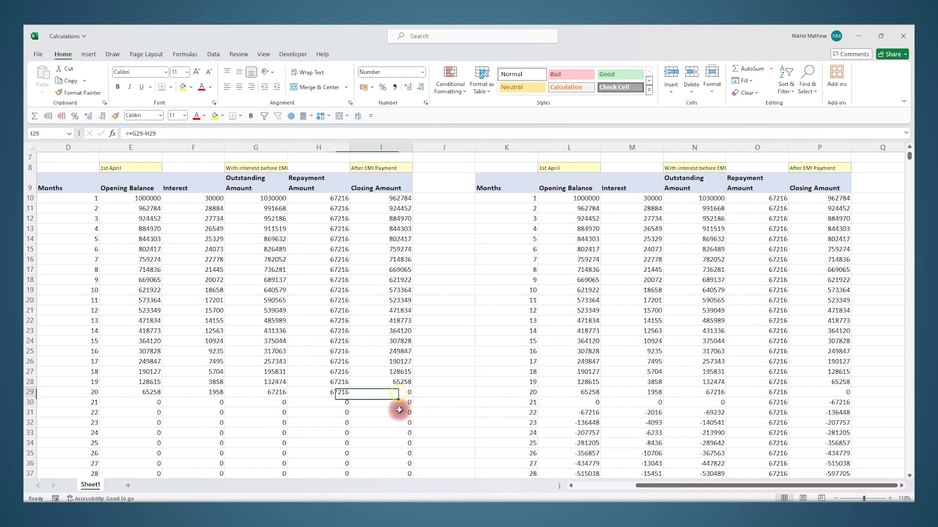
drag(412, 397, 321, 450)
scroll(324, 447, down, 12)
scroll(314, 446, up, 13)
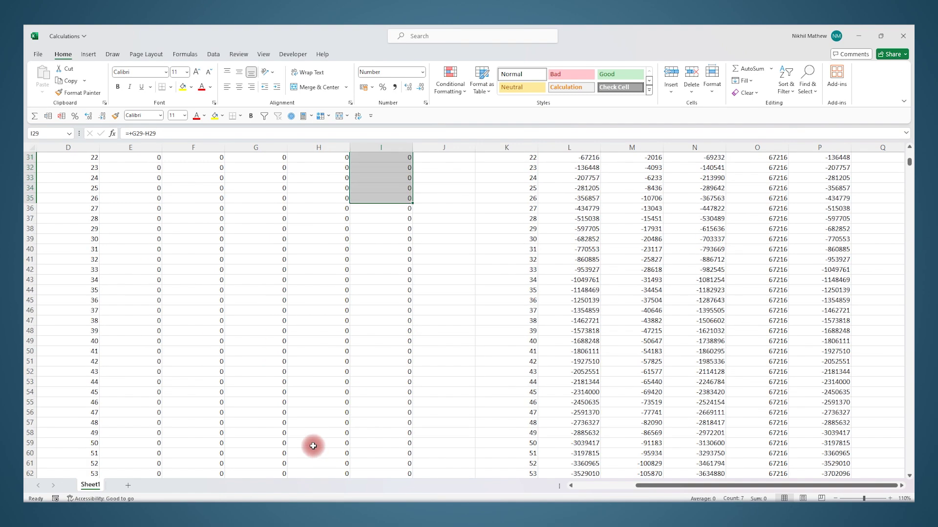
key(ctrl+z)
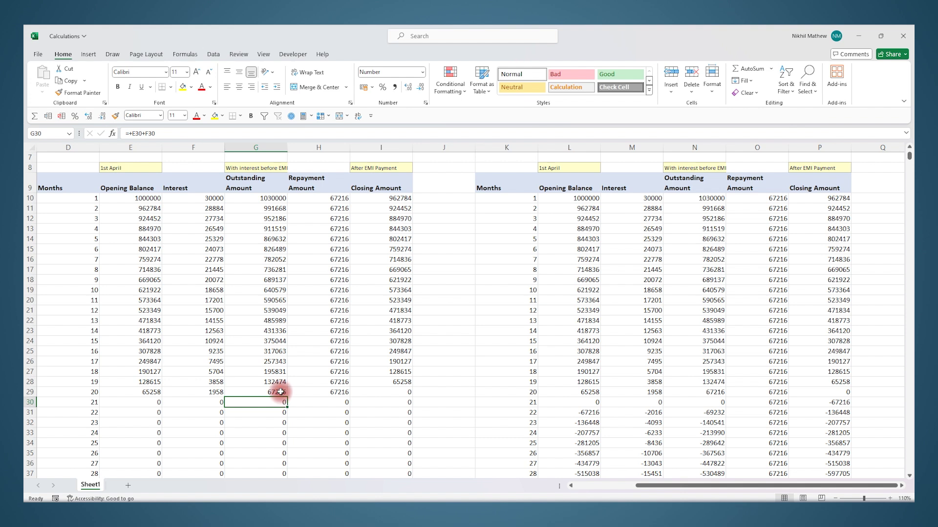
- Test the repayment formula by entering 5000 as the outstanding amount in G29, and check H29 and I29
click(279, 391)
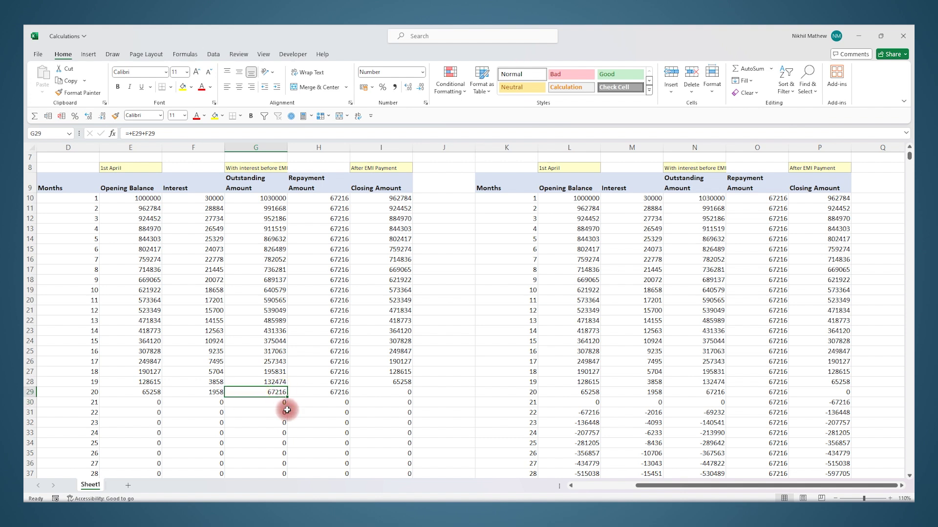
text(5000)
key(Return)
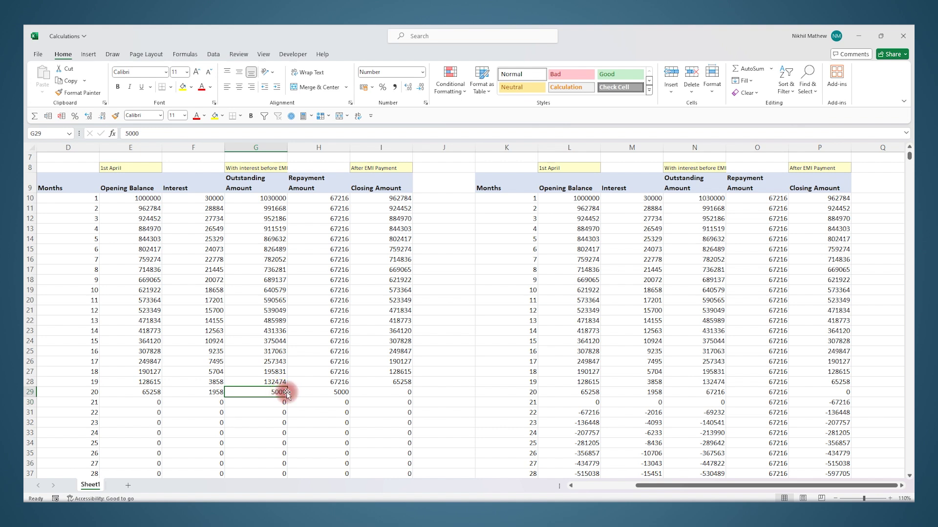
click(309, 392)
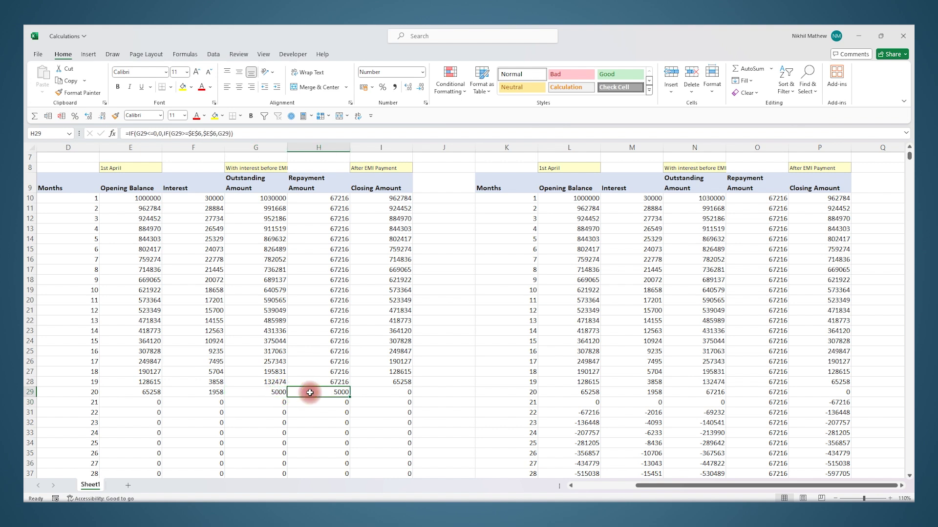
click(378, 393)
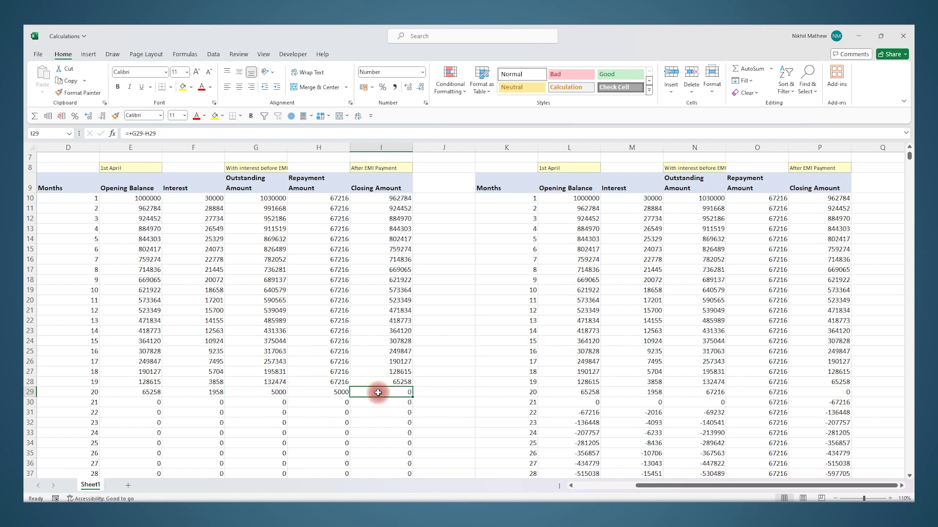
- Set the outstanding amount in G29 to 80000 and check the repayment in H29
click(275, 393)
text(80)
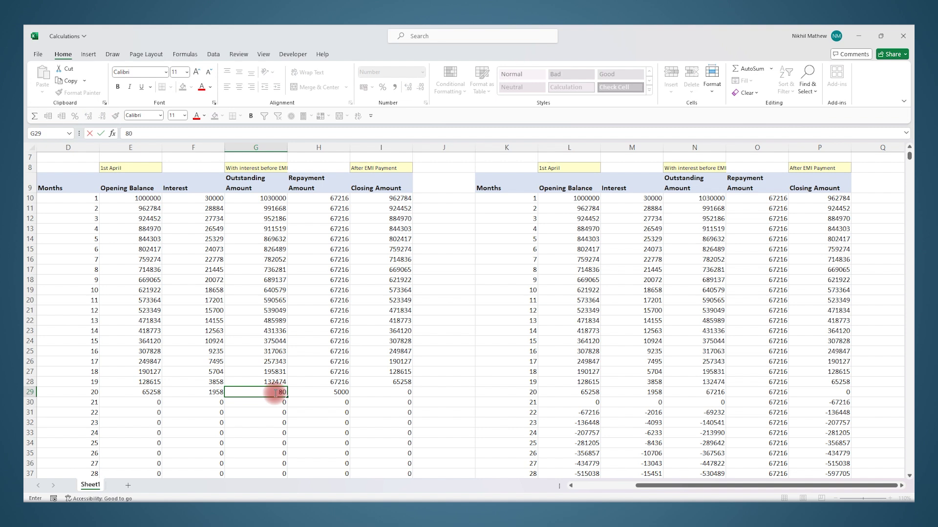
text(000)
key(Return)
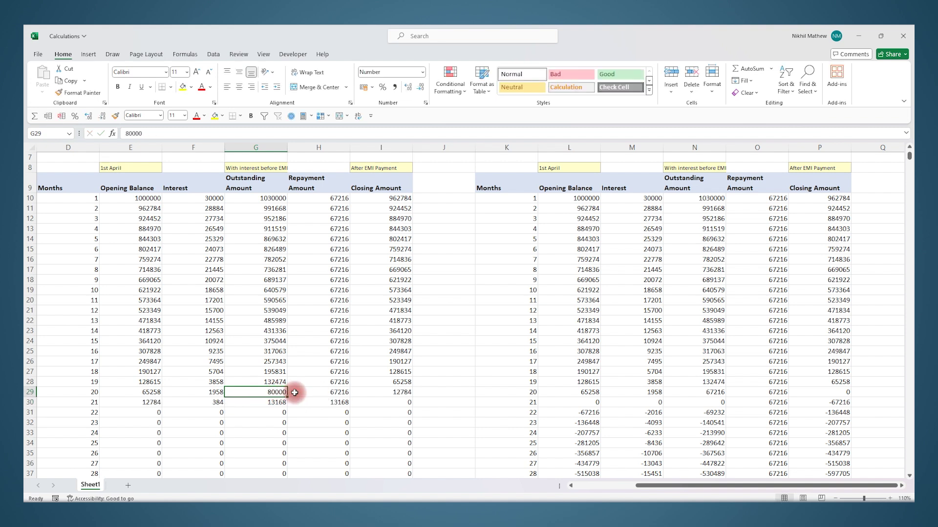
click(315, 392)
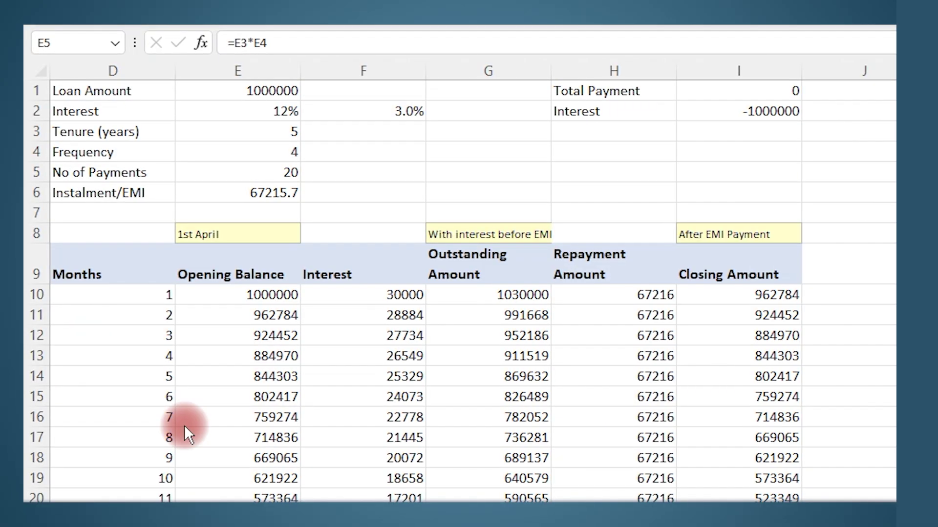
- Start an IFS formula in H10 with G10<=0 as the first test and 0 as its result
click(489, 292)
click(625, 299)
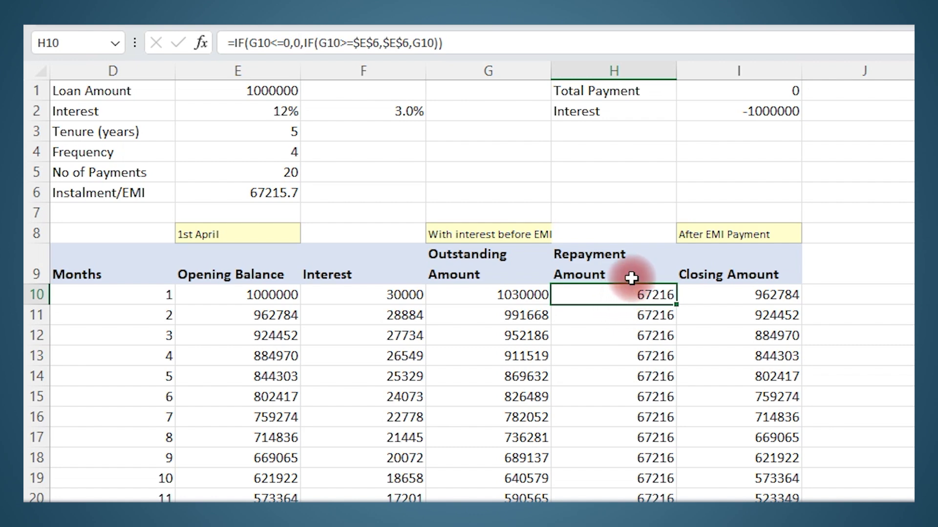
text(=)
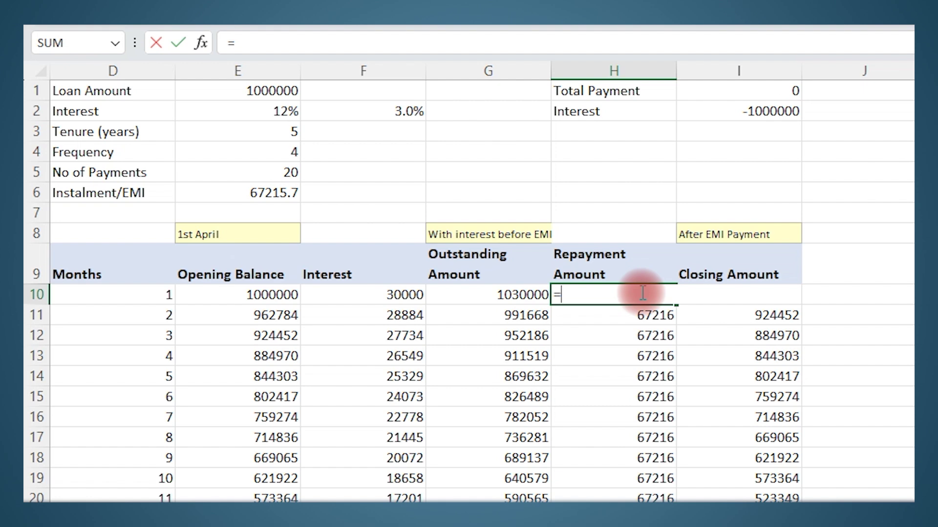
text(ifs()
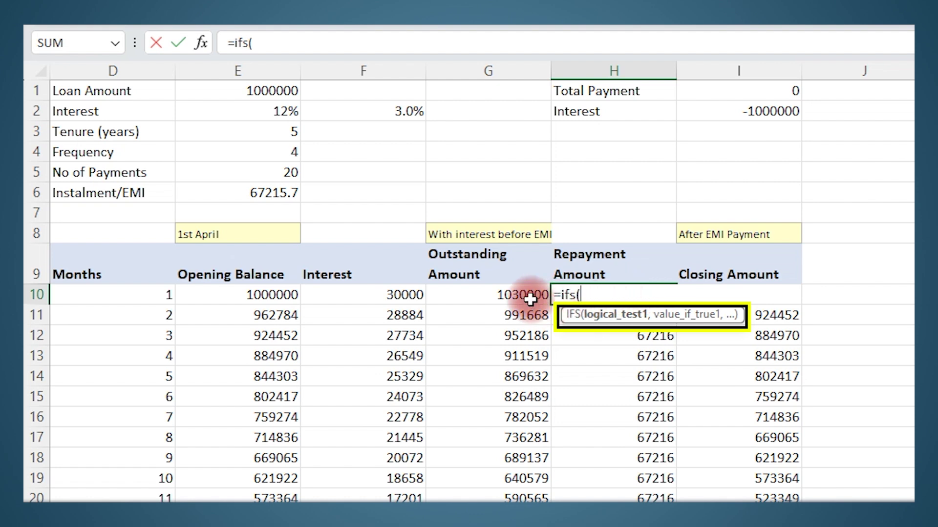
click(511, 293)
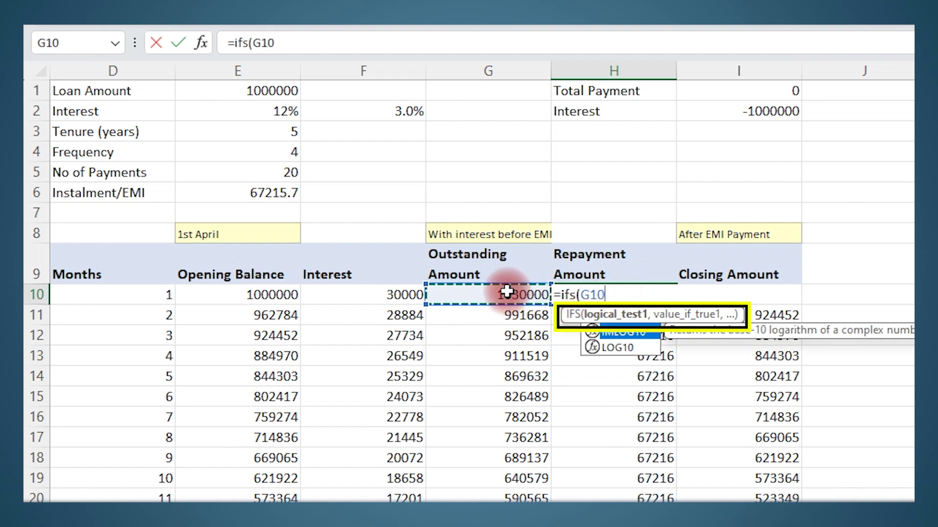
text(<=0)
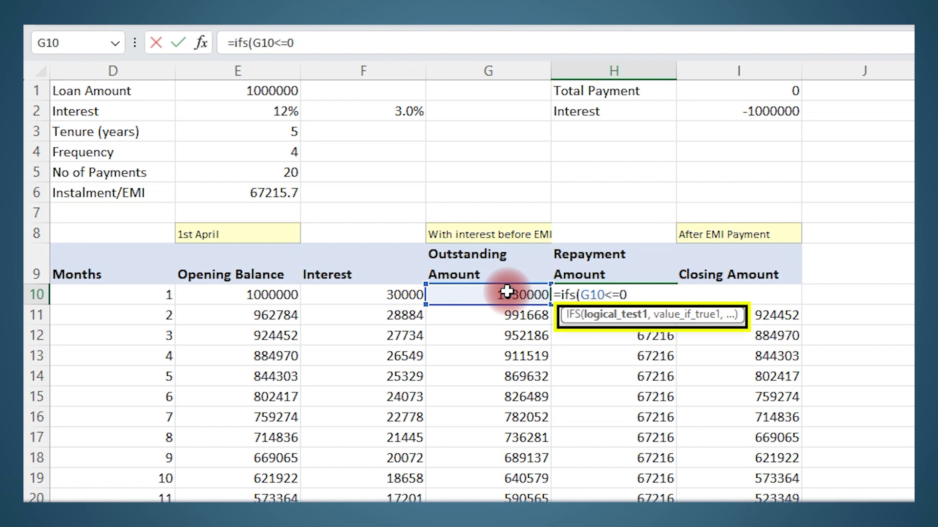
text(,)
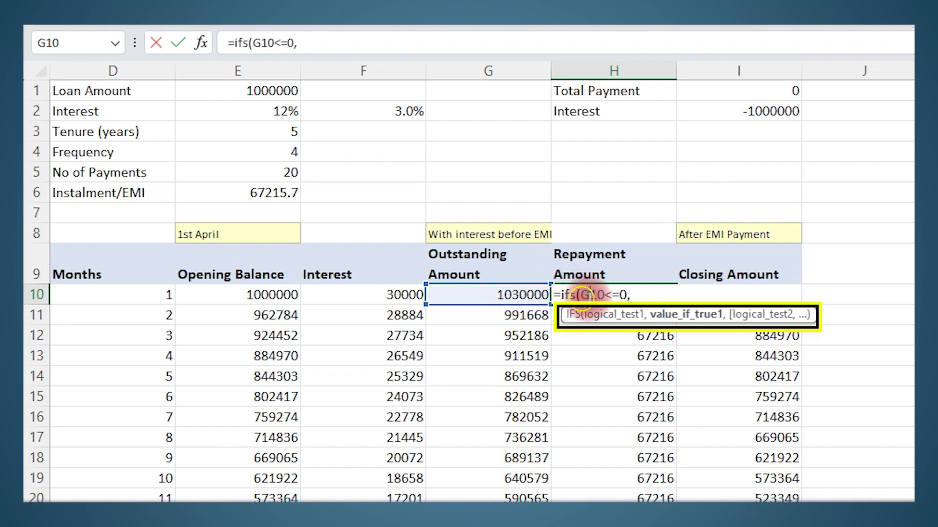
drag(580, 295, 620, 294)
click(635, 294)
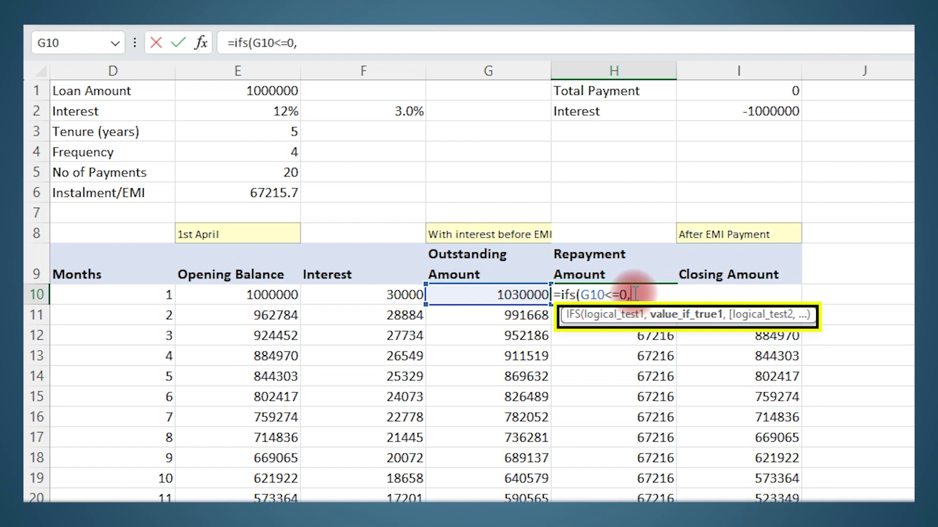
text(0)
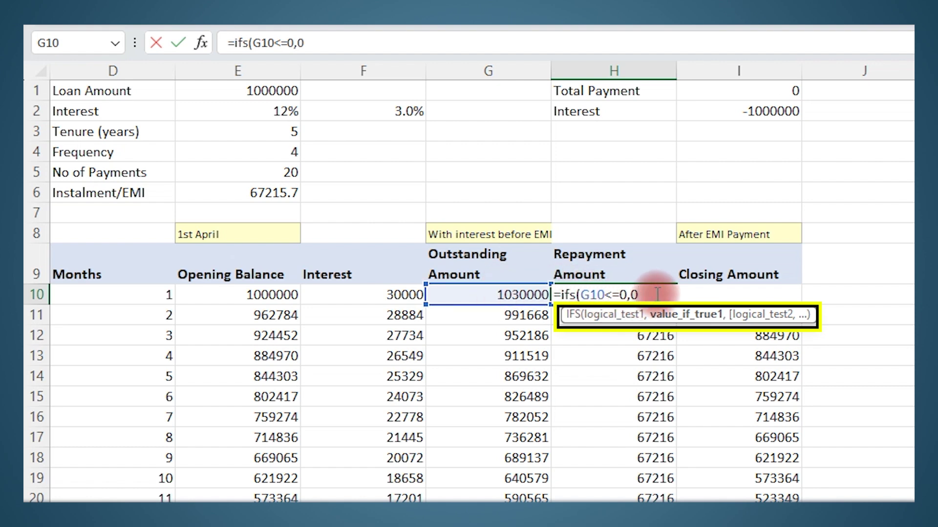
- Add a second condition to the H10 IFS formula, testing G10>E6 and returning the instalment E6
text(,)
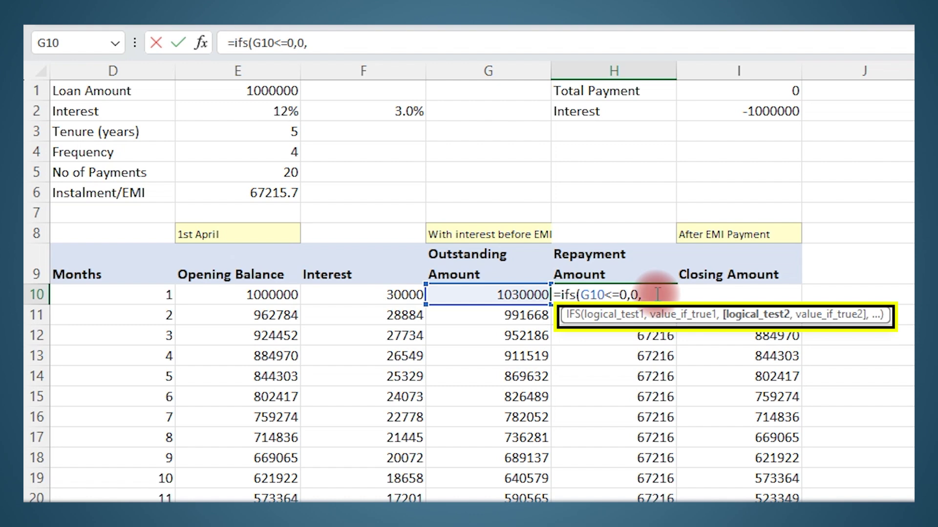
click(488, 295)
text(>)
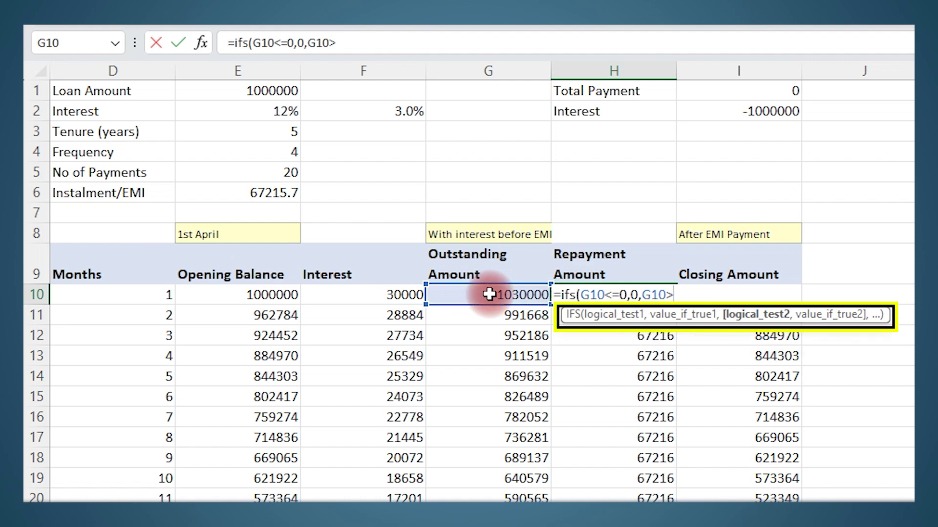
text(,)
click(250, 192)
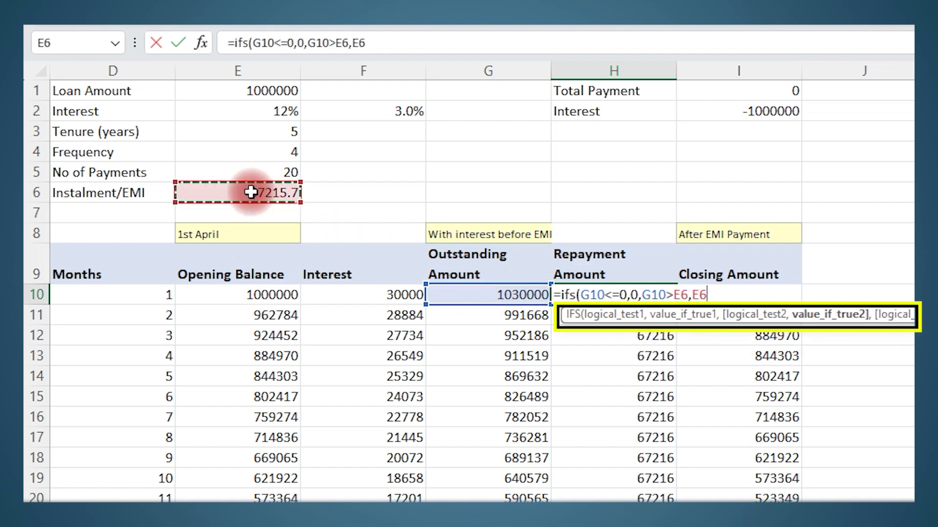
- Add G10<E6 as the third test in the H10 IFS formula, returning G10, and close the function
text(,)
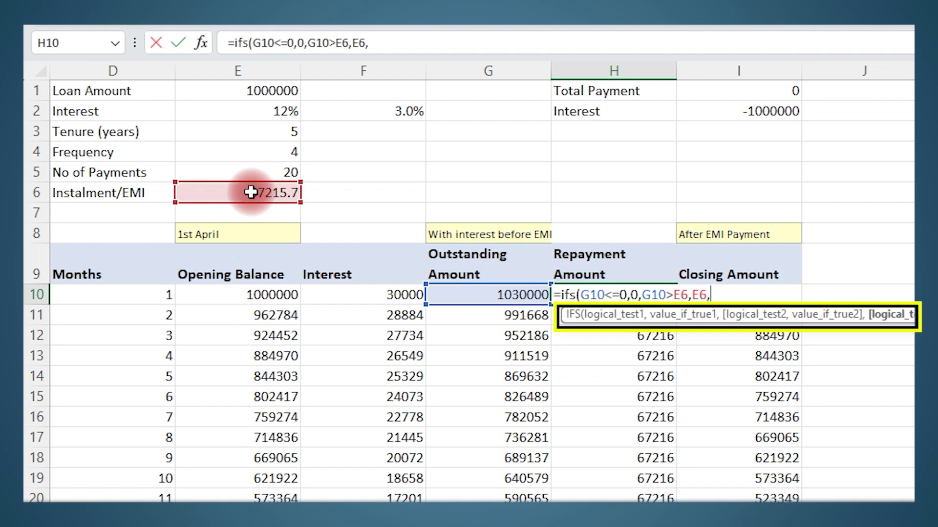
click(511, 295)
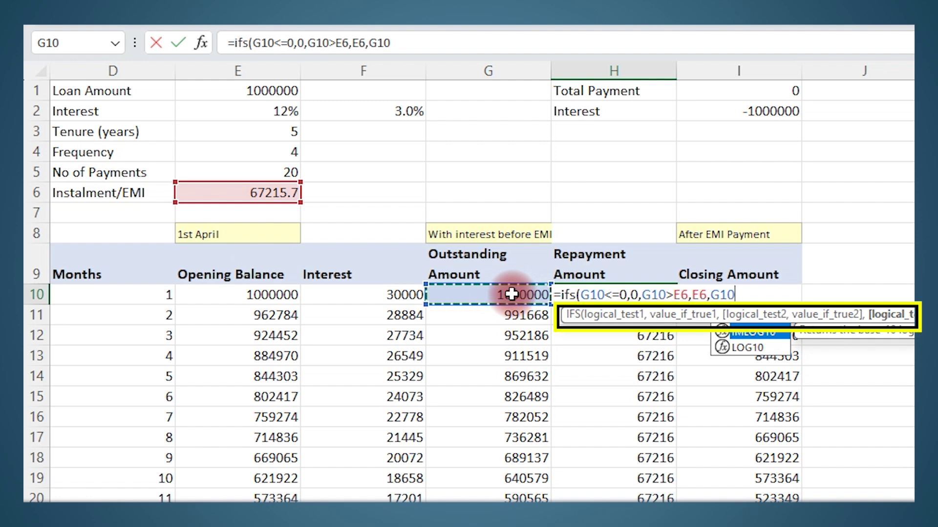
text(<)
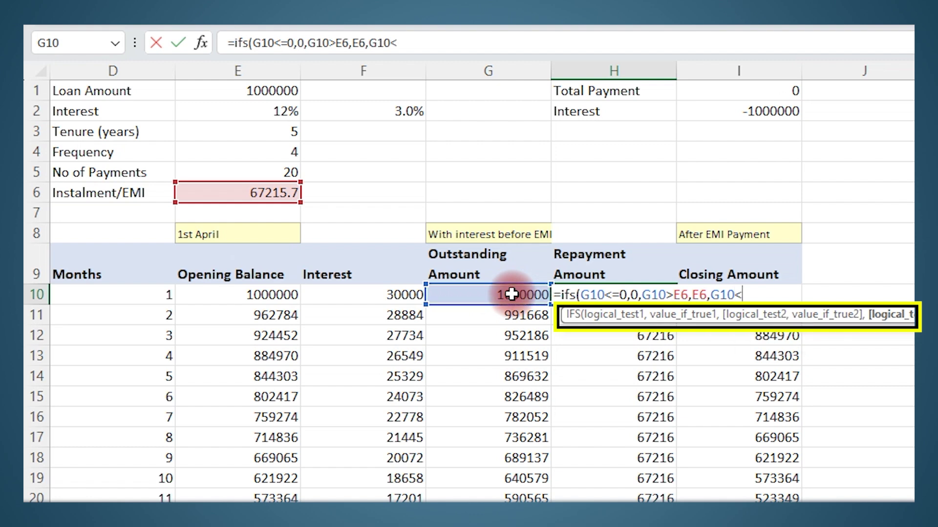
click(261, 195)
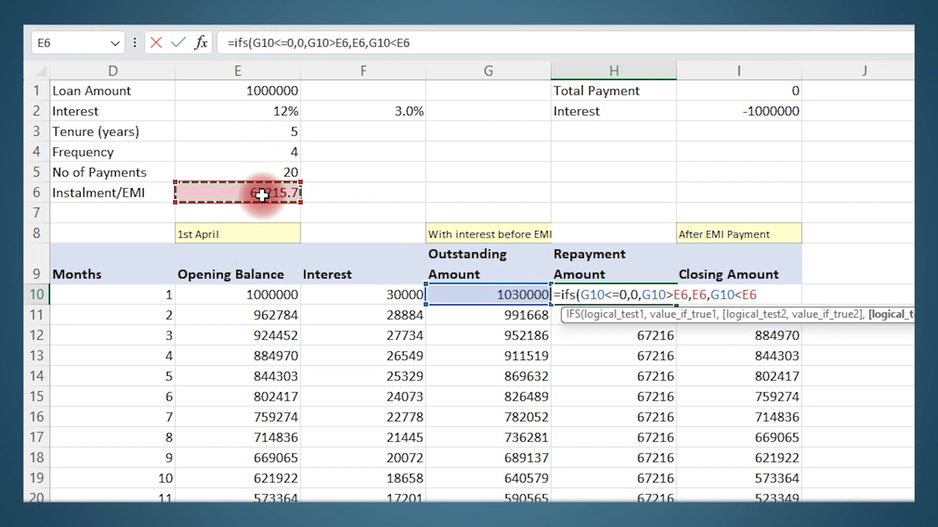
text(,)
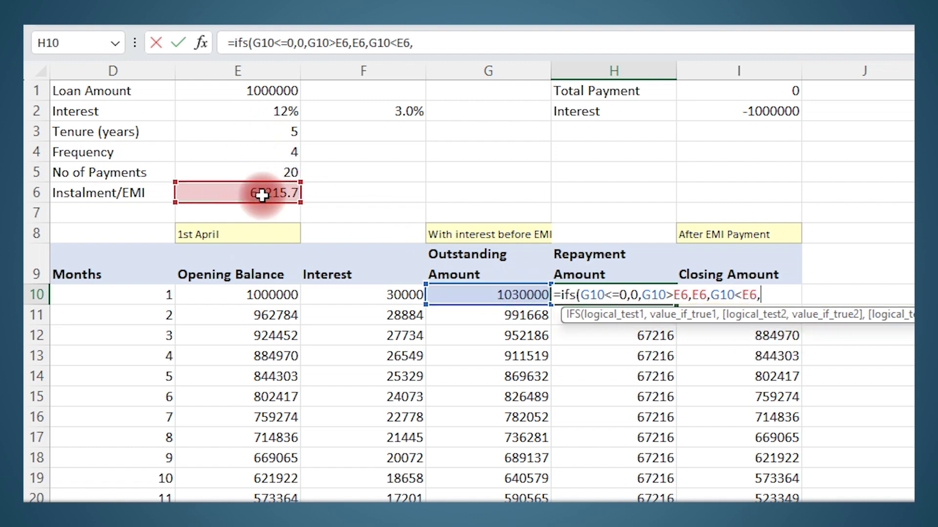
click(518, 295)
text())
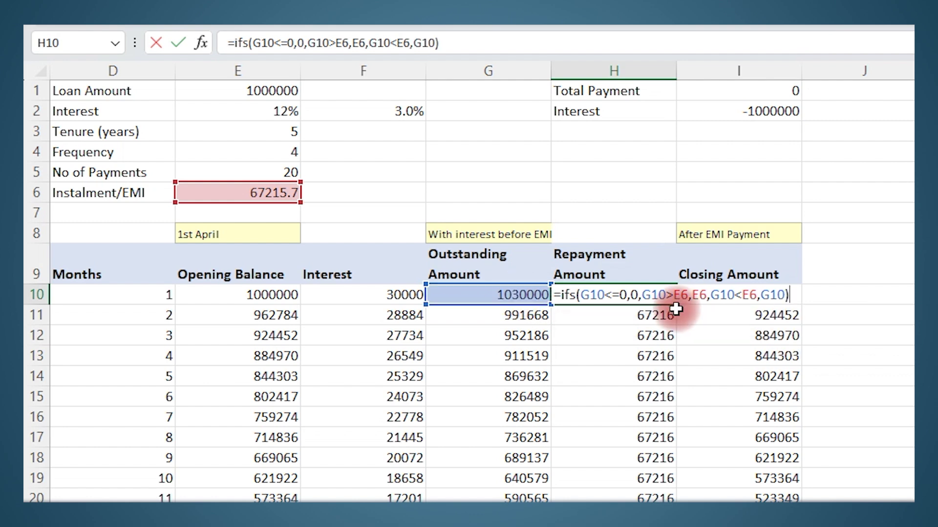
- Check each test and result pair in the H10 IFS formula, then commit the formula
click(587, 293)
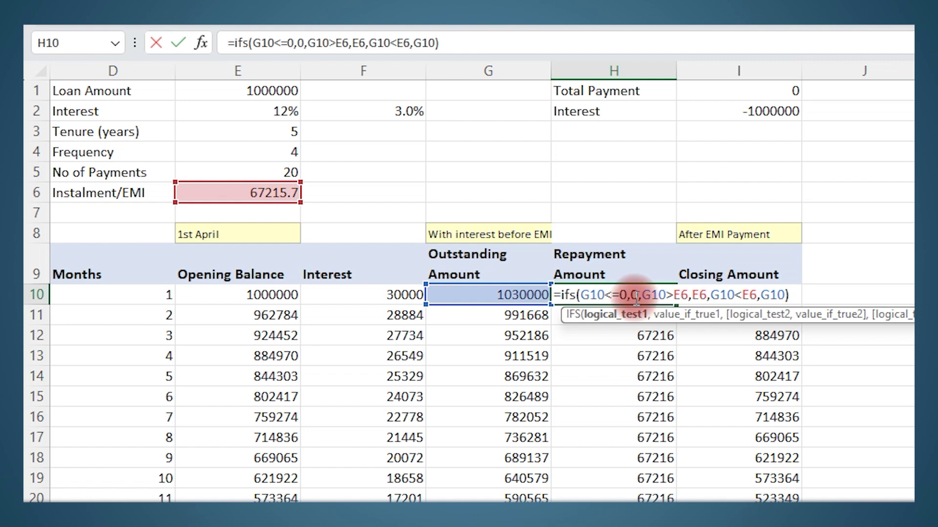
click(698, 294)
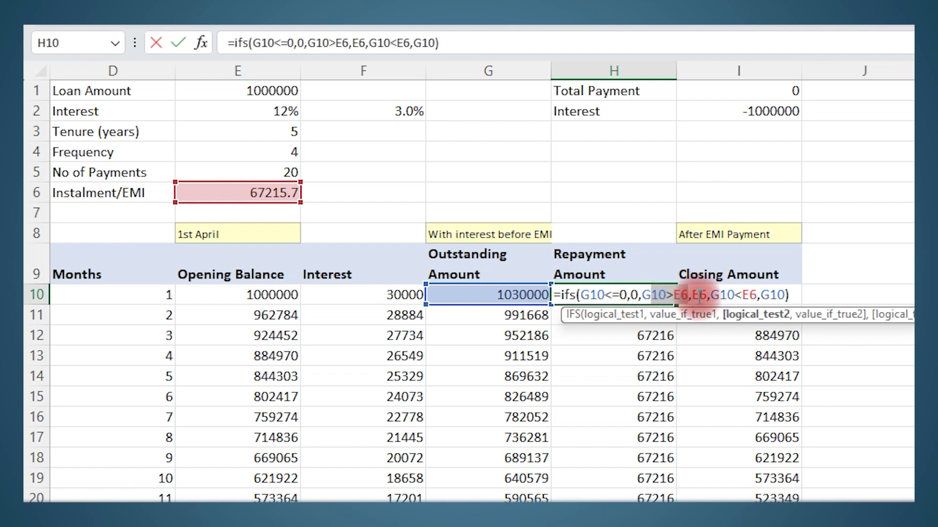
drag(711, 294, 768, 295)
click(777, 294)
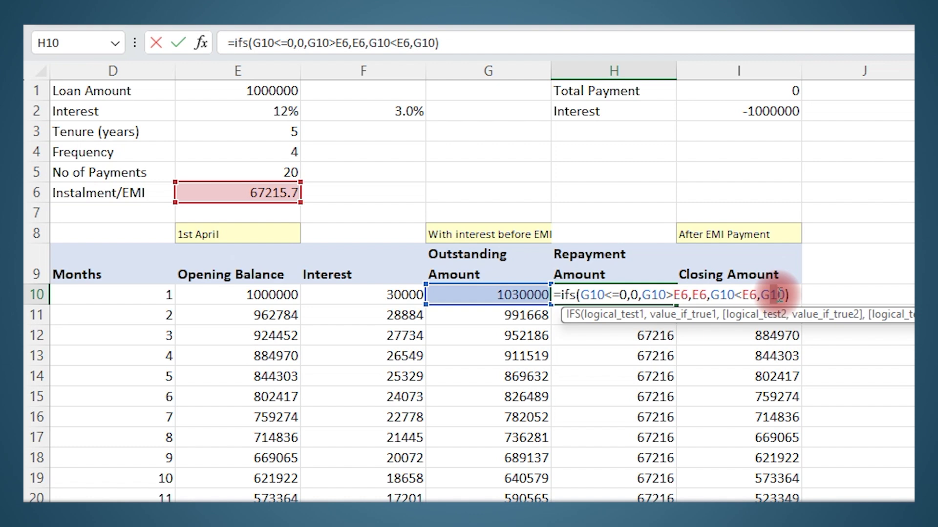
click(785, 295)
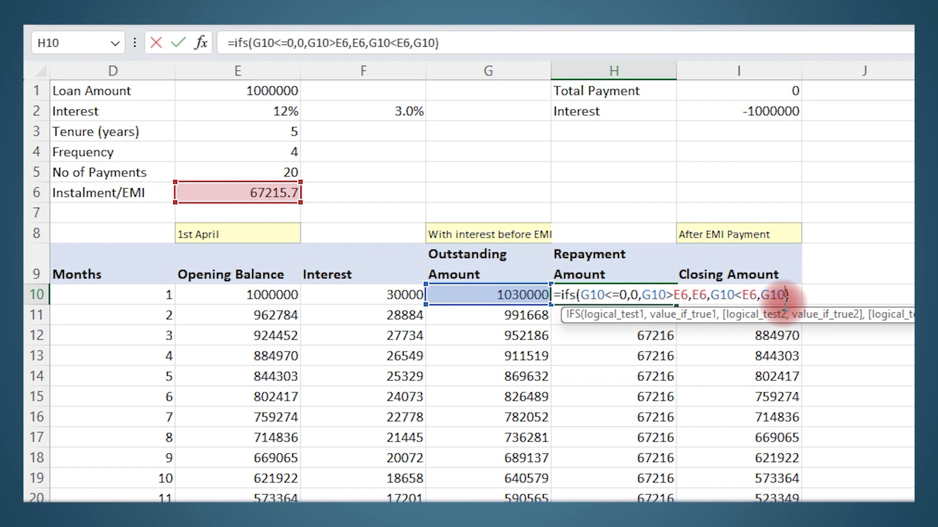
key(Return)
- Make all three E6 references in the H10 IFS formula absolute and fill it down the Repayment Amount column
click(586, 293)
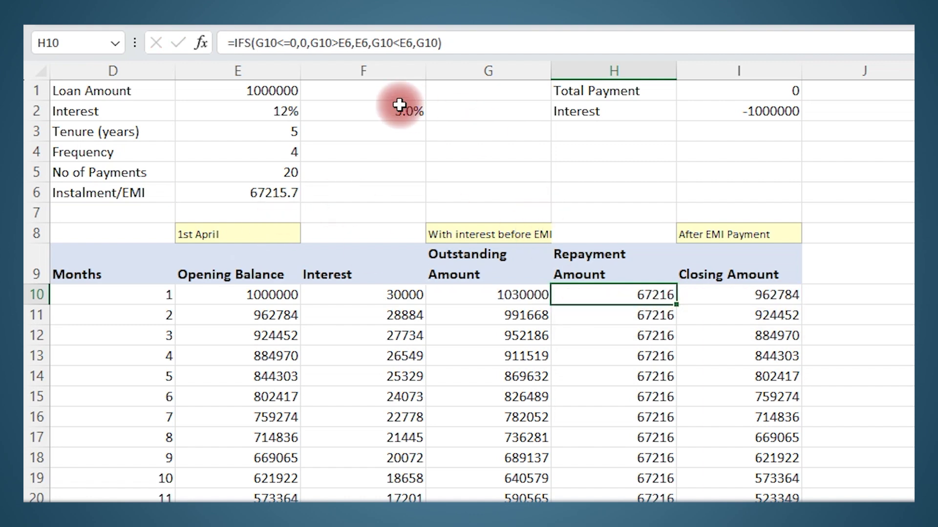
click(352, 43)
click(345, 43)
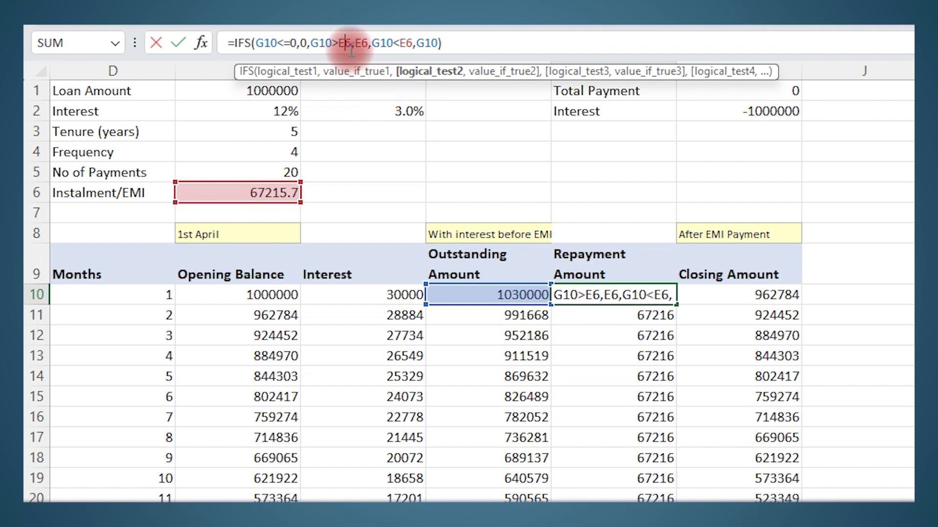
key(F4)
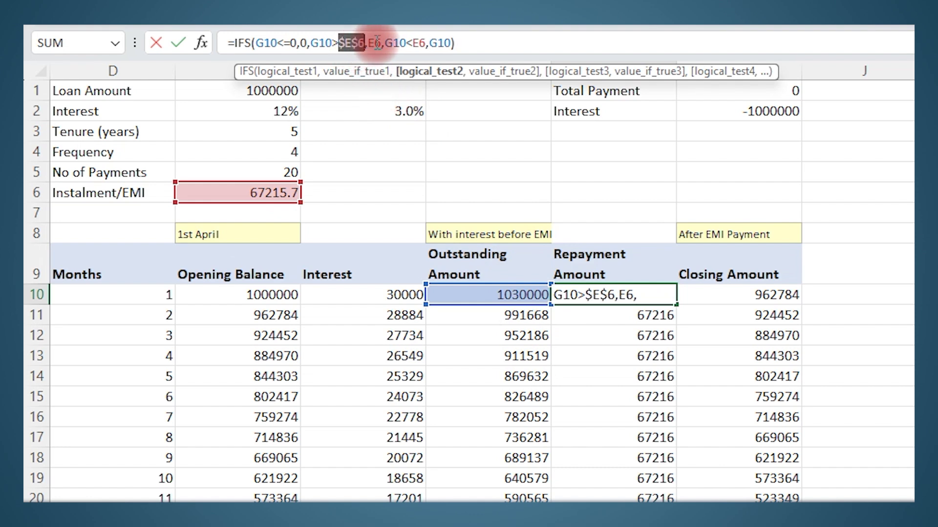
click(374, 43)
key(F4)
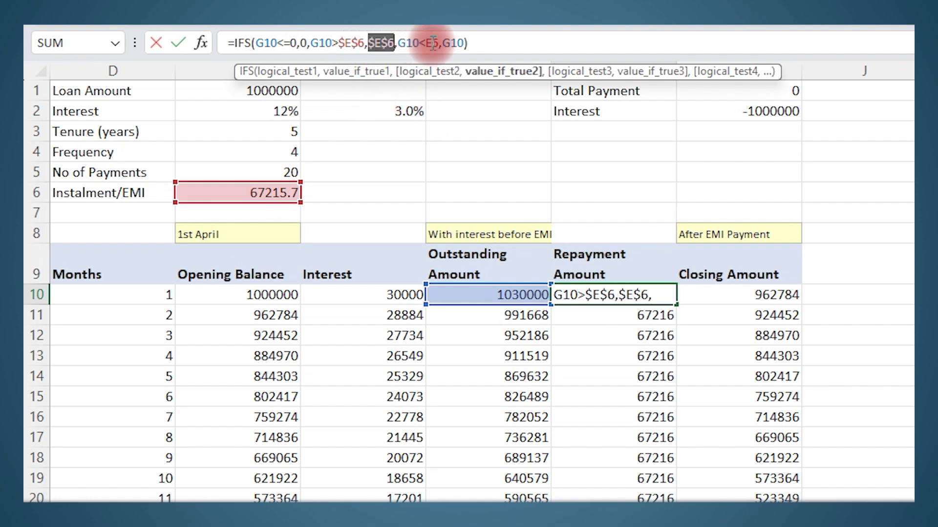
click(433, 43)
key(F4)
key(ctrl+Return)
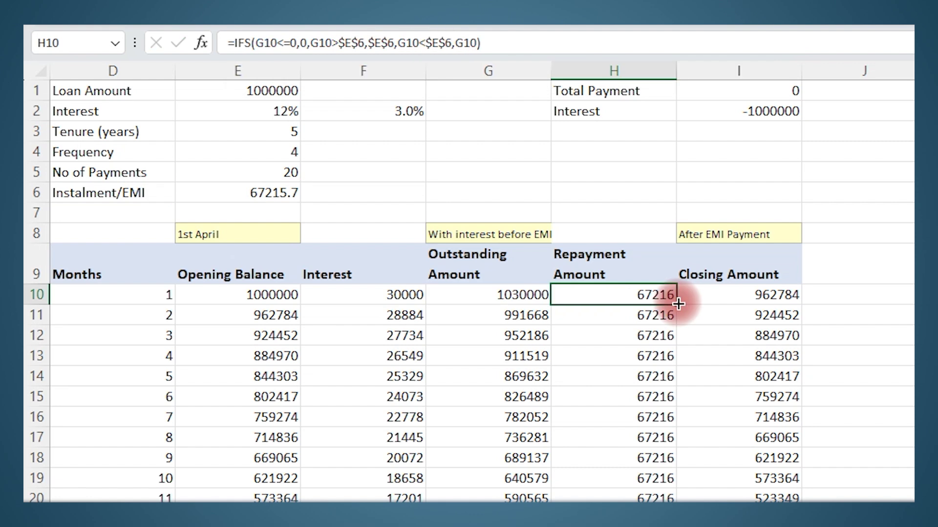
double_click(677, 303)
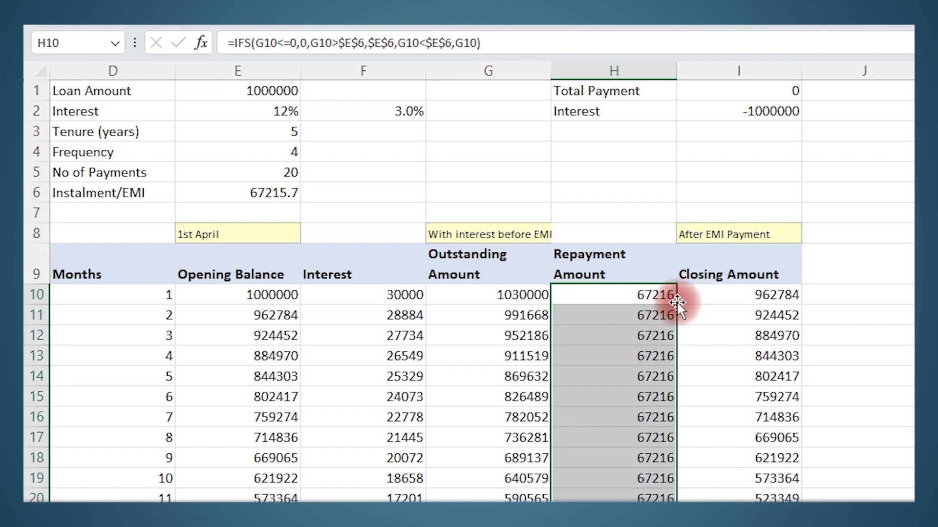
key(ctrl+z)
- Examine the H10 IFS formula, comparing the first test G10<=0 with the third test G10<$E$6
drag(259, 43, 469, 43)
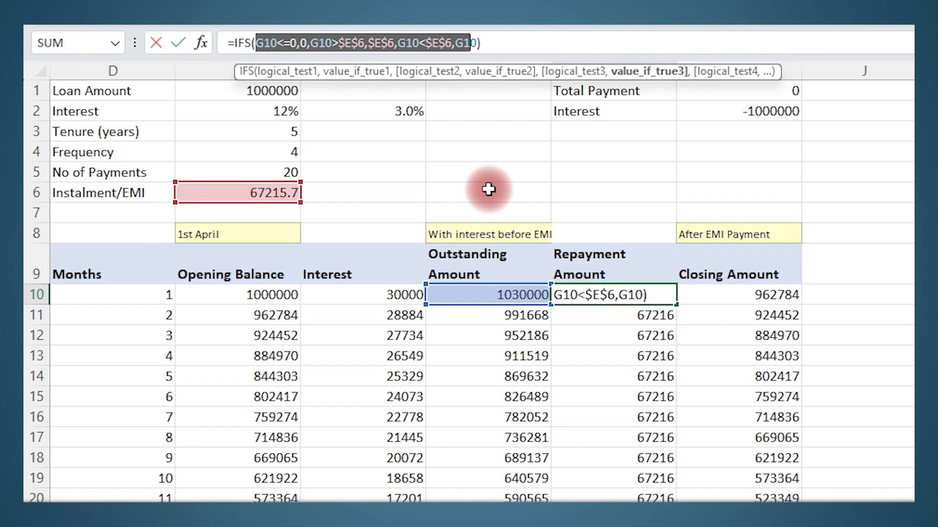
click(527, 42)
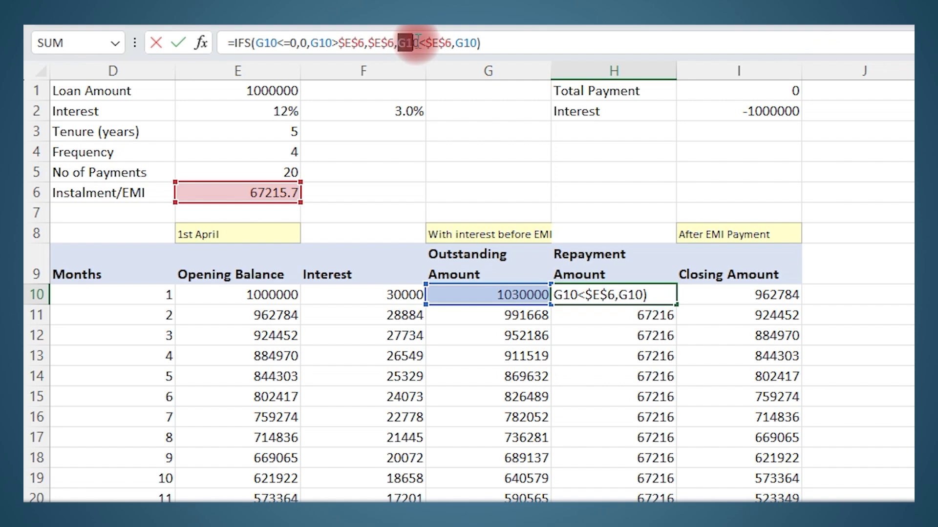
drag(405, 39, 448, 40)
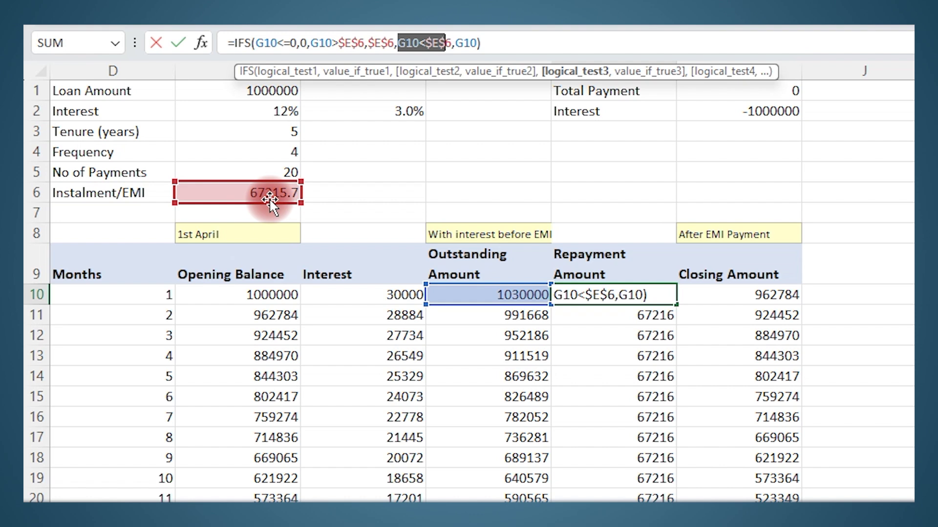
click(264, 38)
drag(264, 38, 284, 43)
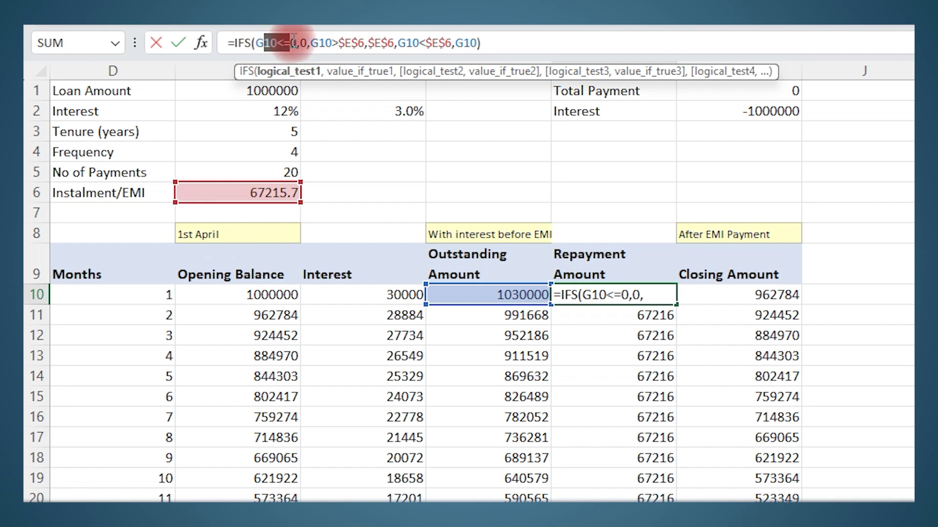
drag(419, 43, 441, 41)
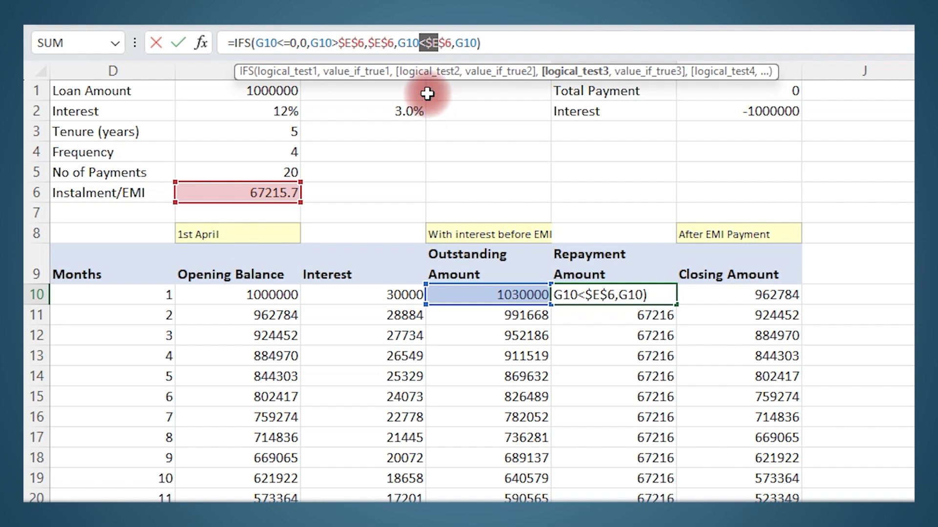
drag(264, 43, 306, 43)
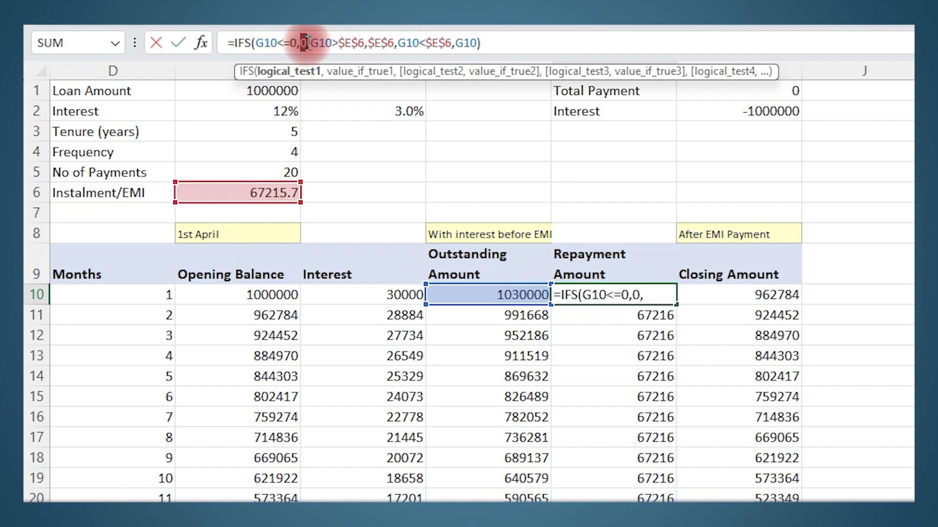
key(Return)
- Insert G11>0 as a separate argument before G11<$E$6 in the H11 IFS formula
drag(398, 43, 445, 43)
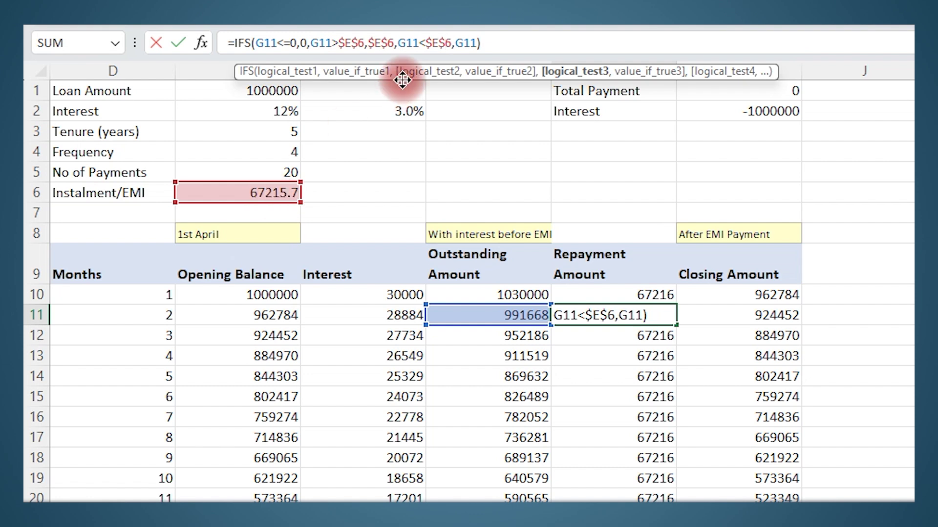
click(398, 44)
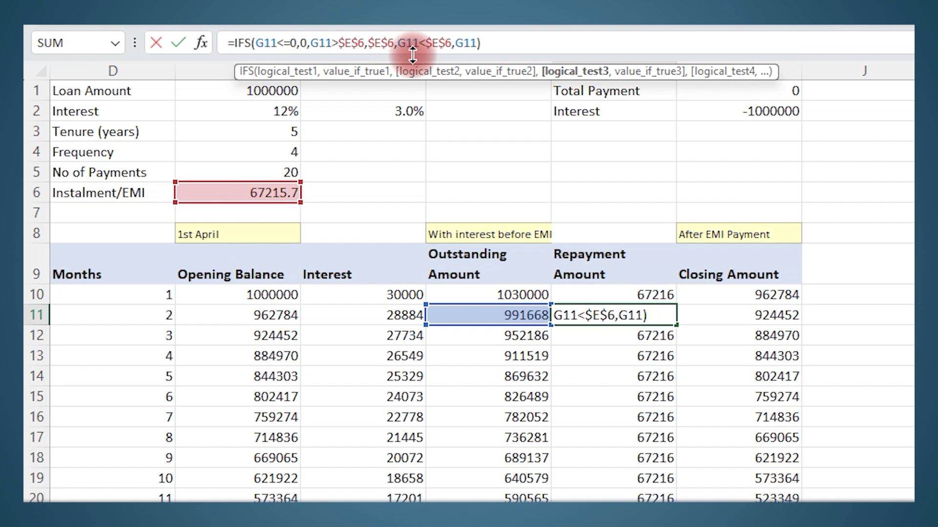
click(494, 313)
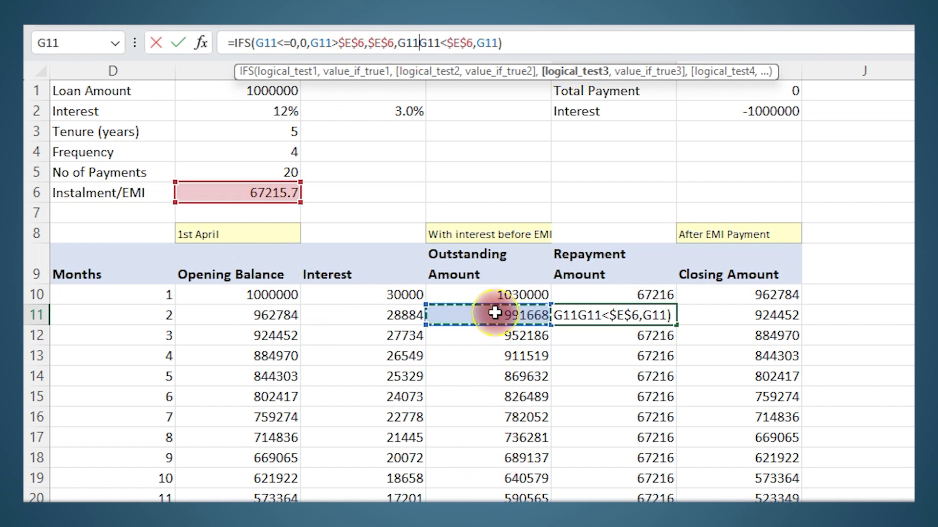
text(>)
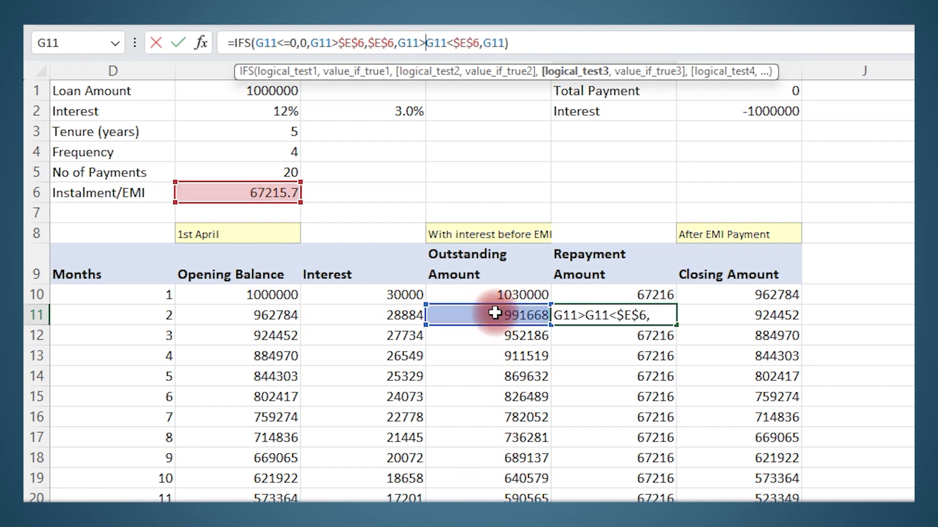
text(0)
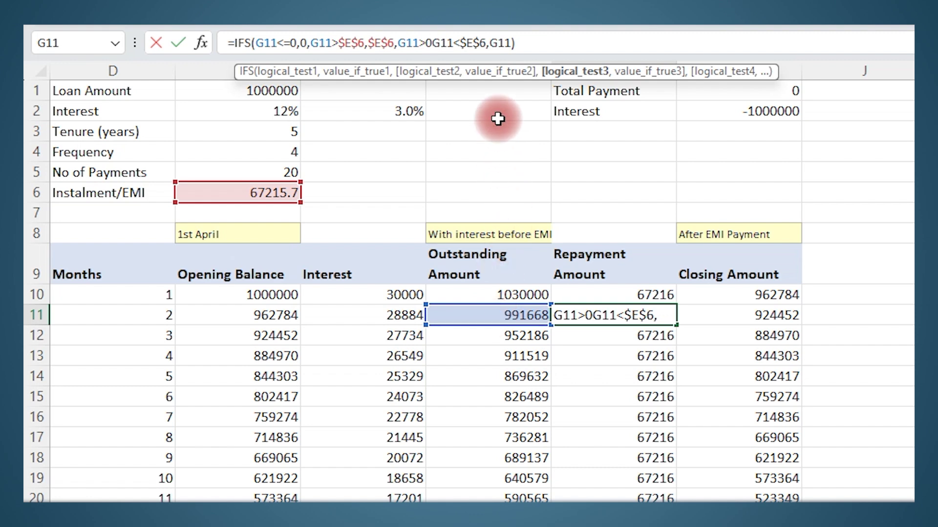
click(428, 43)
text(,)
drag(450, 42, 478, 43)
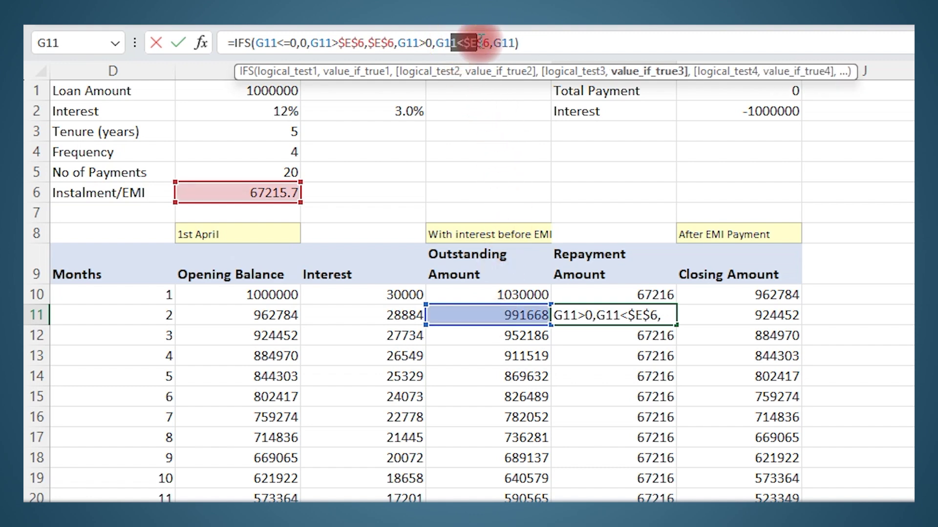
drag(398, 43, 490, 43)
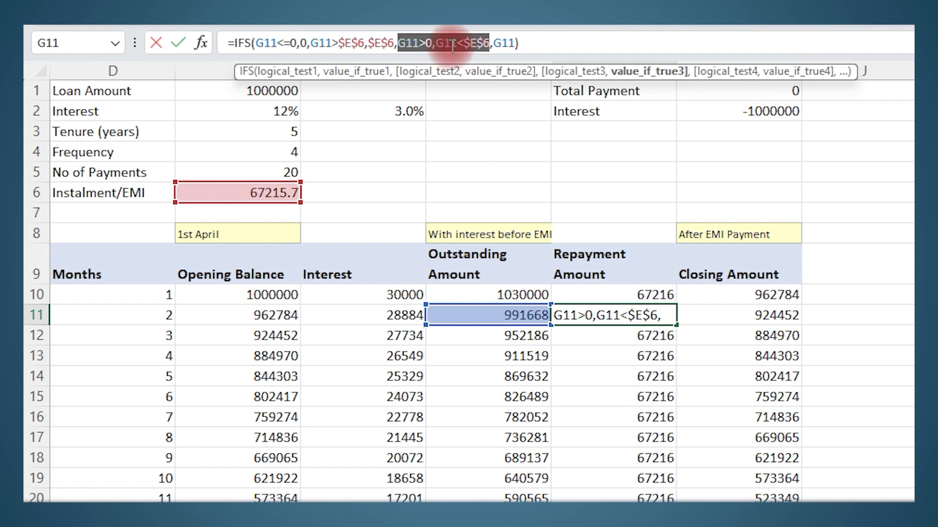
- Wrap G11>0 and G11<$E$6 in an AND function as the third test of the H11 IFS formula, and review it
click(412, 43)
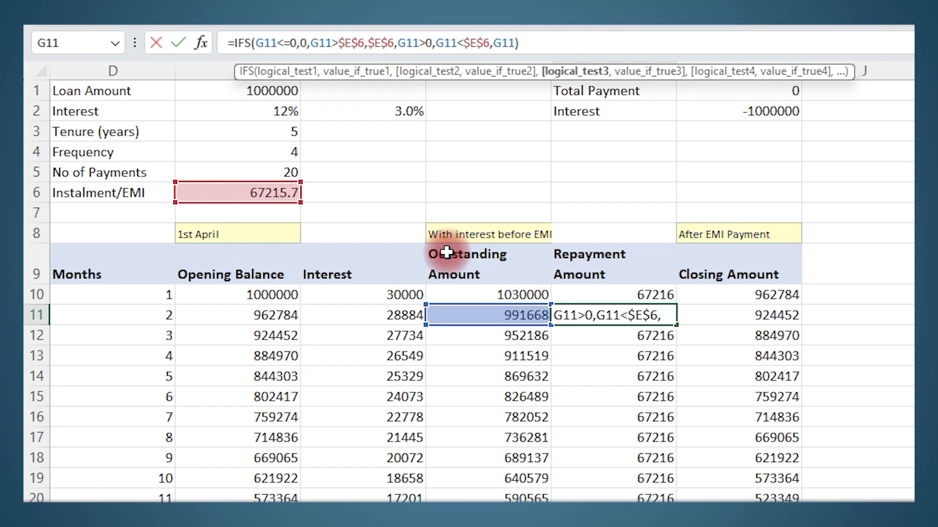
text(and()
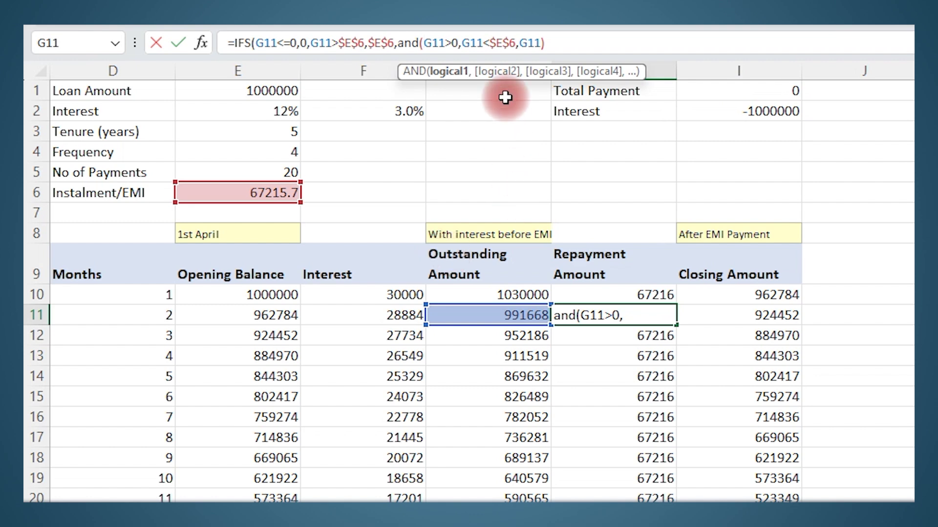
click(516, 43)
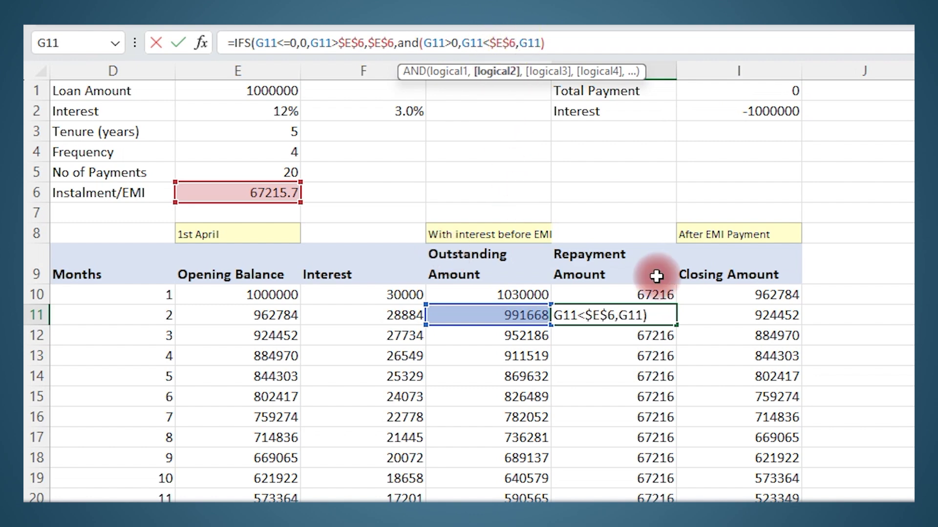
text(,)
drag(432, 43, 519, 43)
click(405, 43)
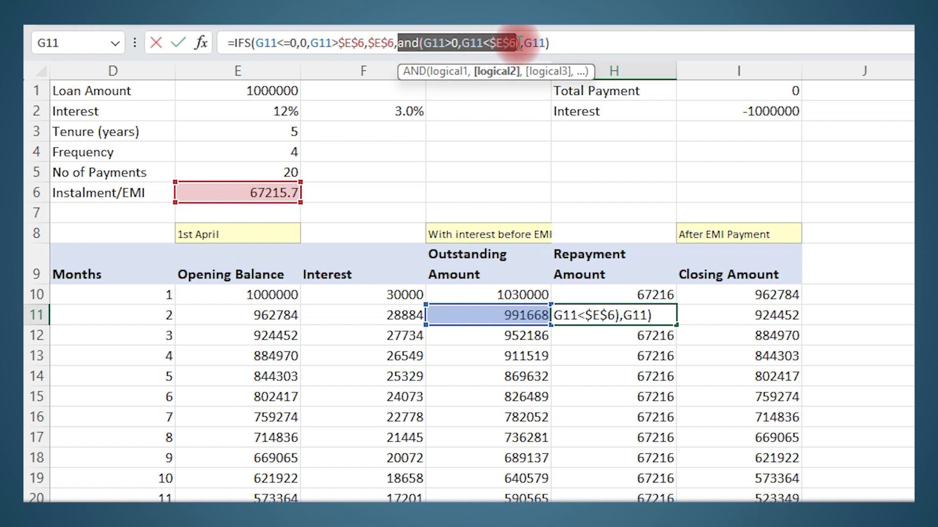
key(Left)
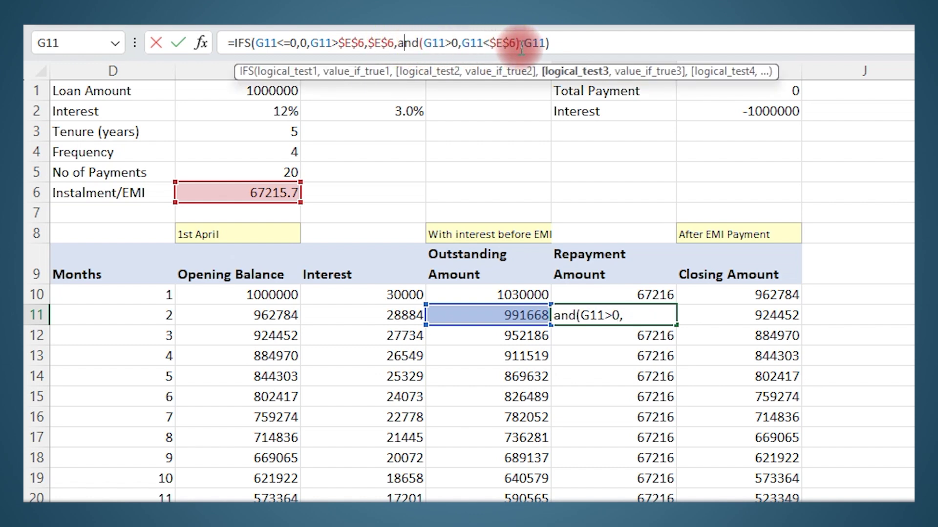
drag(432, 43, 509, 43)
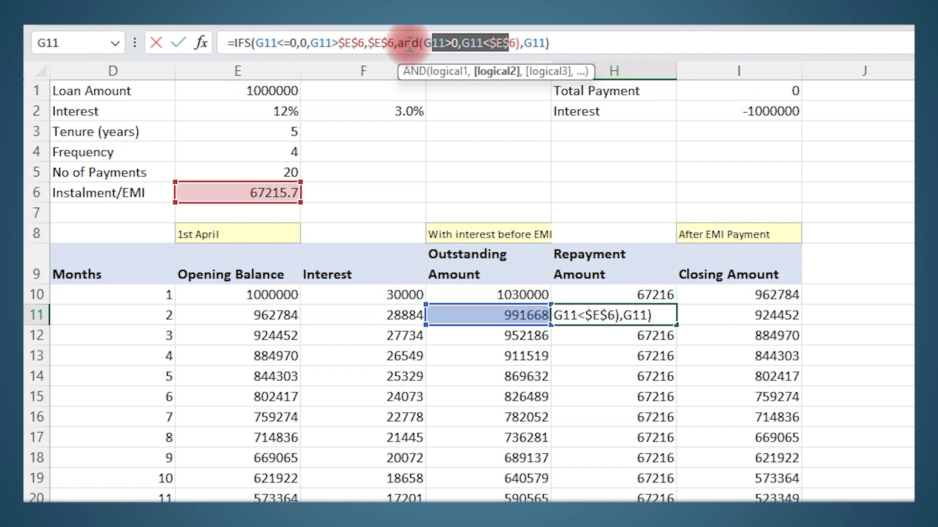
- Examine the AND condition that serves as the third logical test of the H11 IFS formula
click(410, 43)
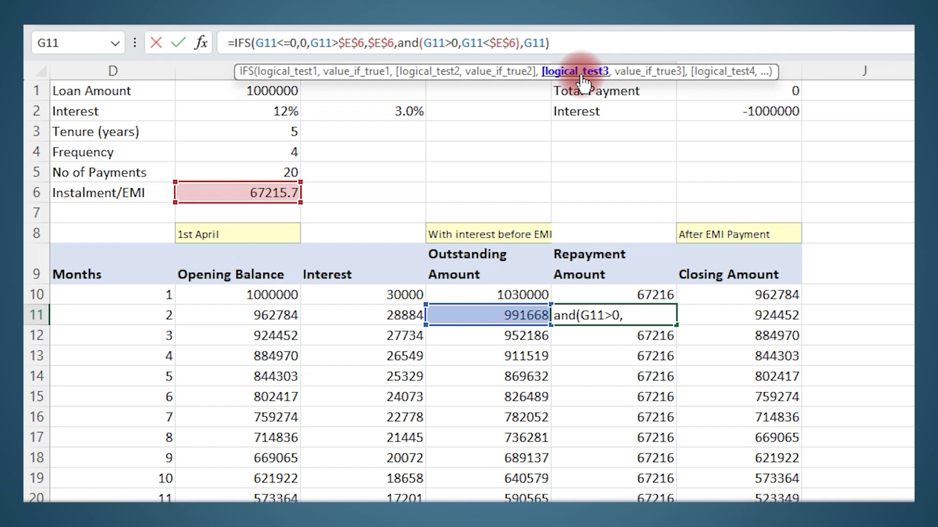
drag(412, 43, 506, 43)
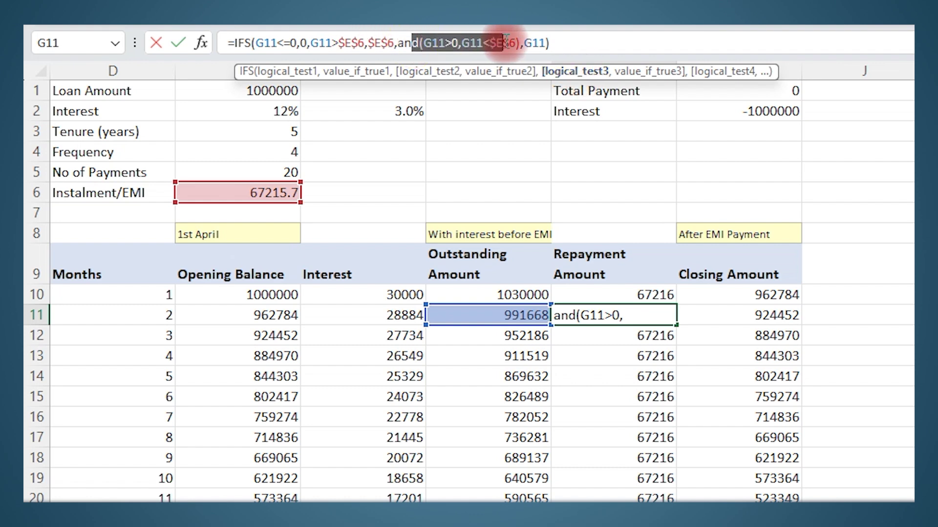
click(532, 43)
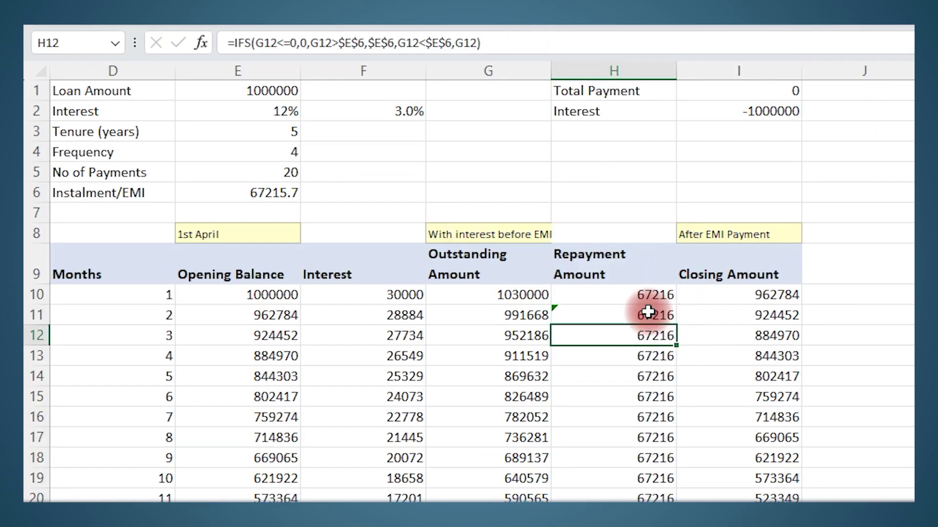
- Copy the H11 IFS formula with the AND test to H10 and fill it down the Repayment Amount column
click(645, 315)
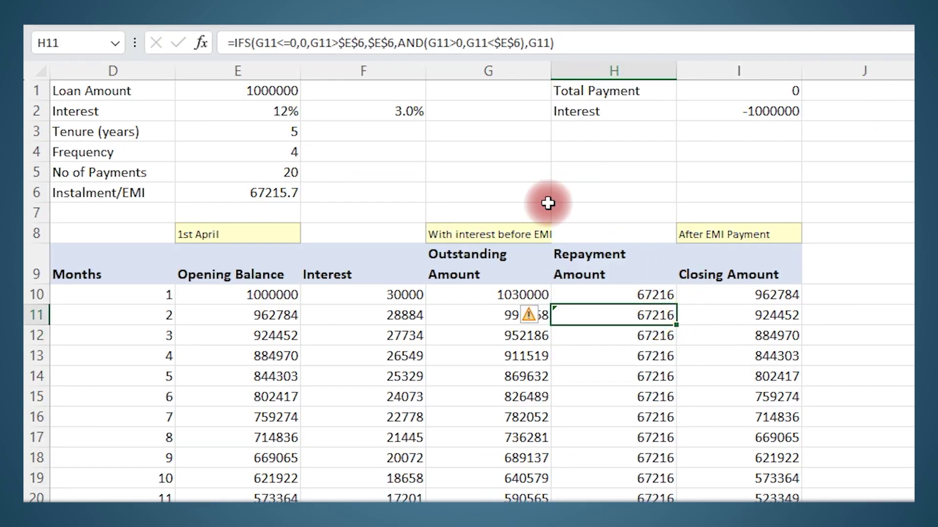
click(665, 296)
double_click(677, 306)
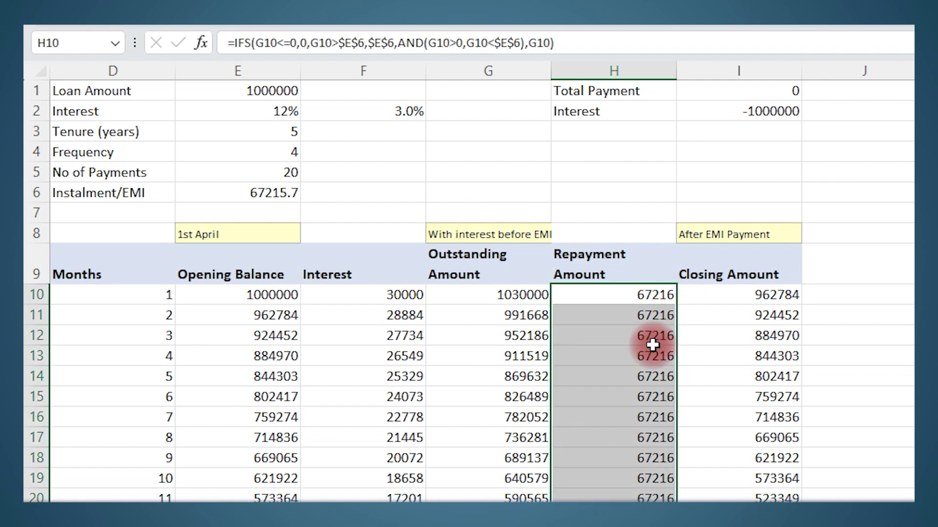
scroll(582, 499, down, 6)
scroll(404, 329, up, 6)
click(469, 360)
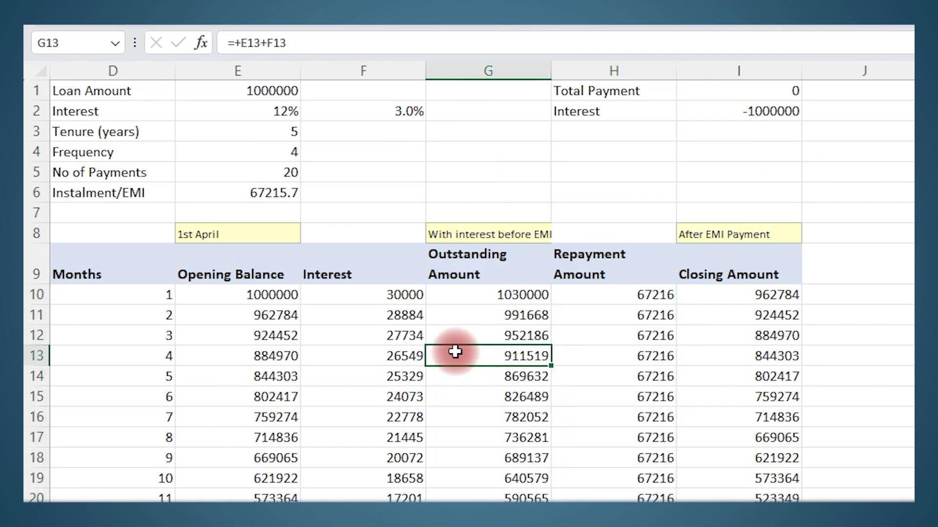
- Set the loan's frequency to 52 and its tenure to 15 years
click(257, 155)
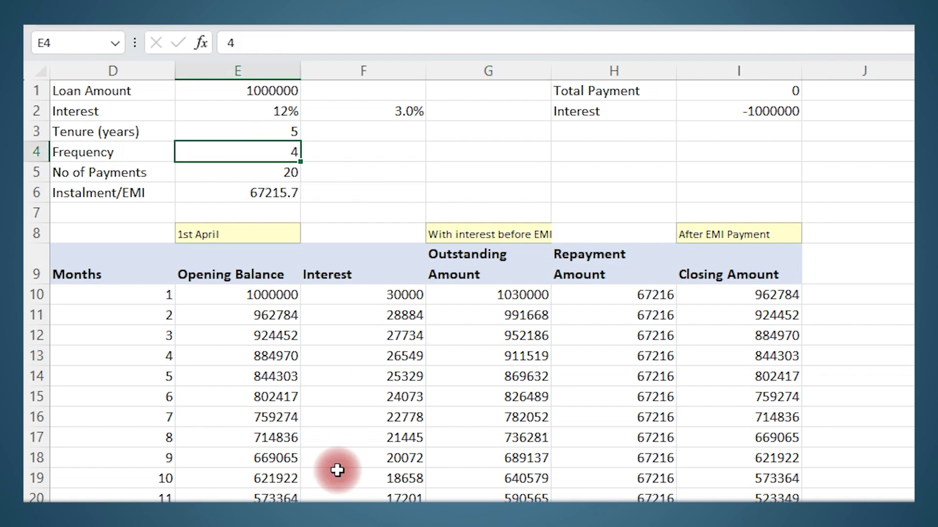
key(Return)
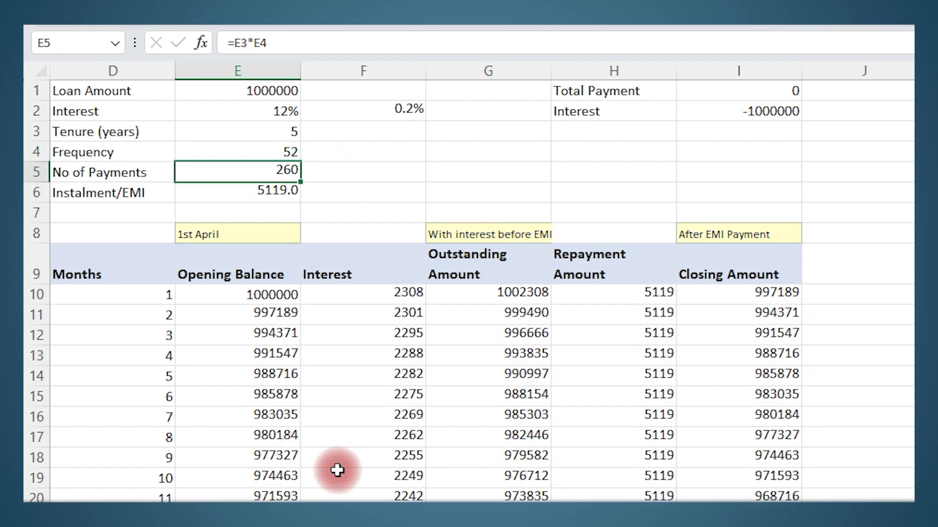
click(290, 131)
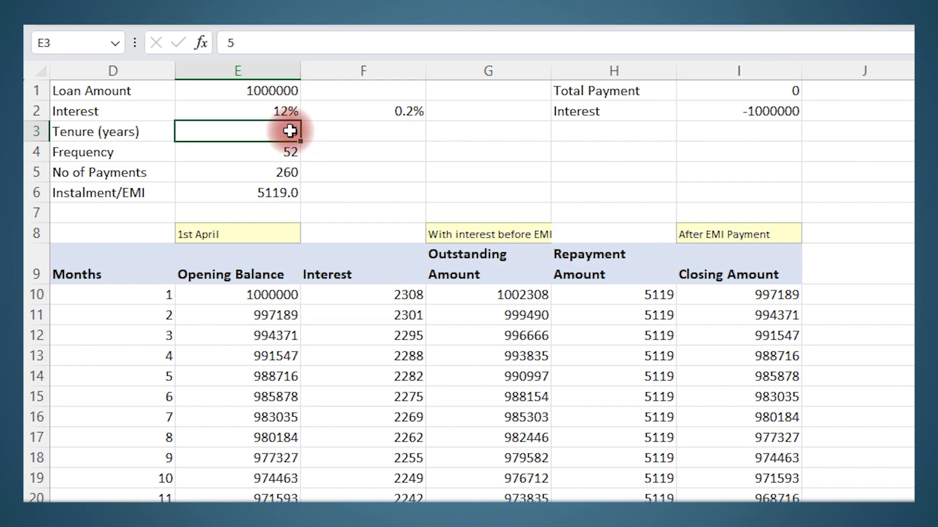
text(1)
key(Return)
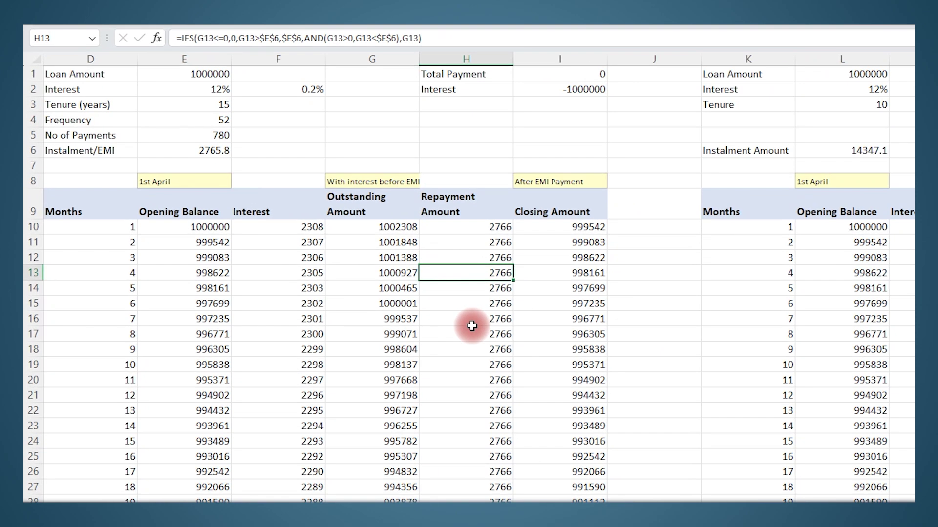
- Compare the schedule's last row, row 129, with the No of Payments formula in E5
scroll(471, 326, down, 20)
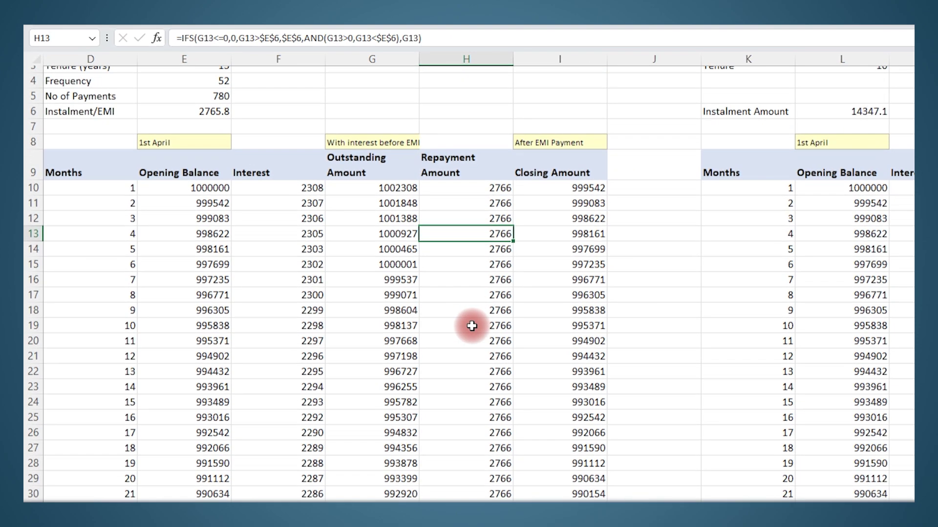
click(573, 196)
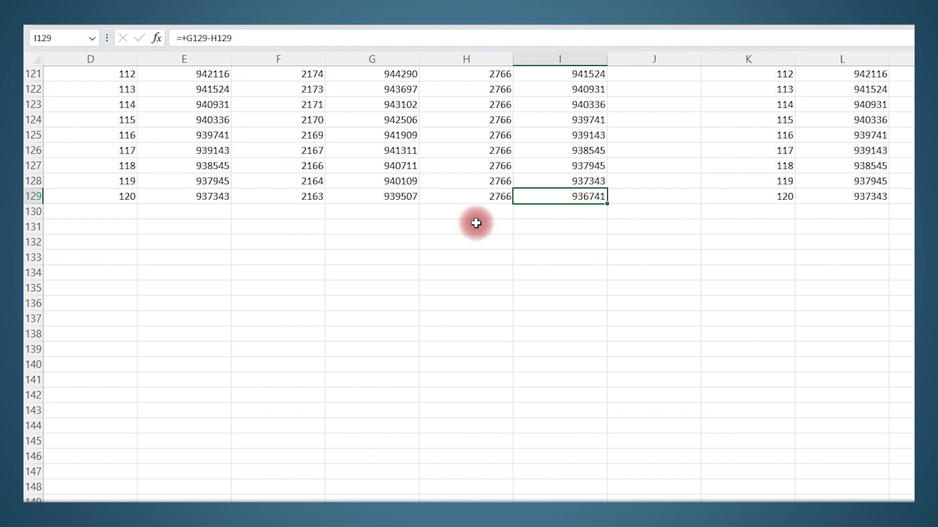
drag(115, 195, 563, 201)
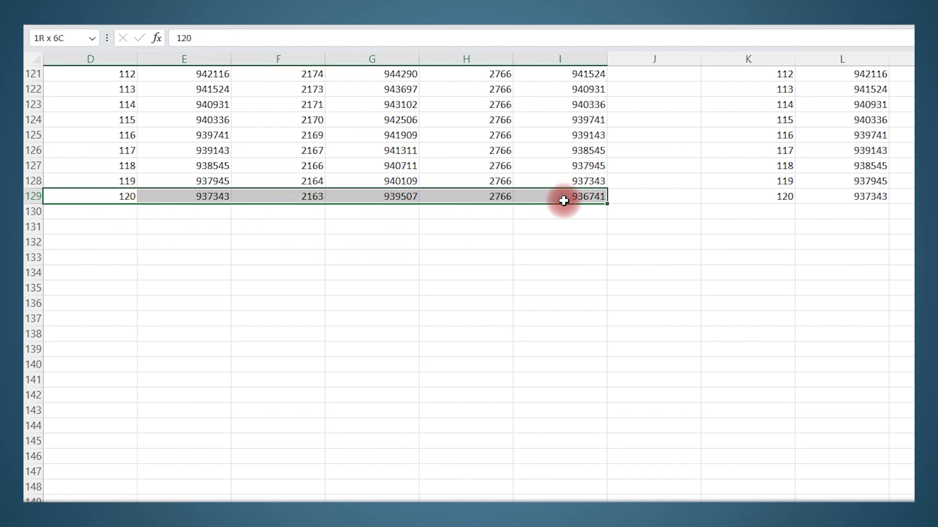
scroll(192, 339, up, 20)
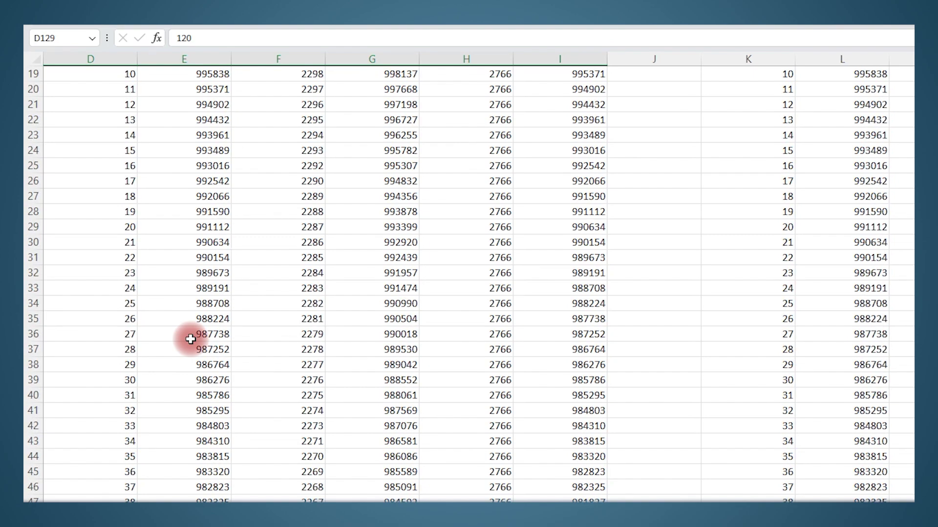
scroll(190, 339, up, 6)
click(218, 134)
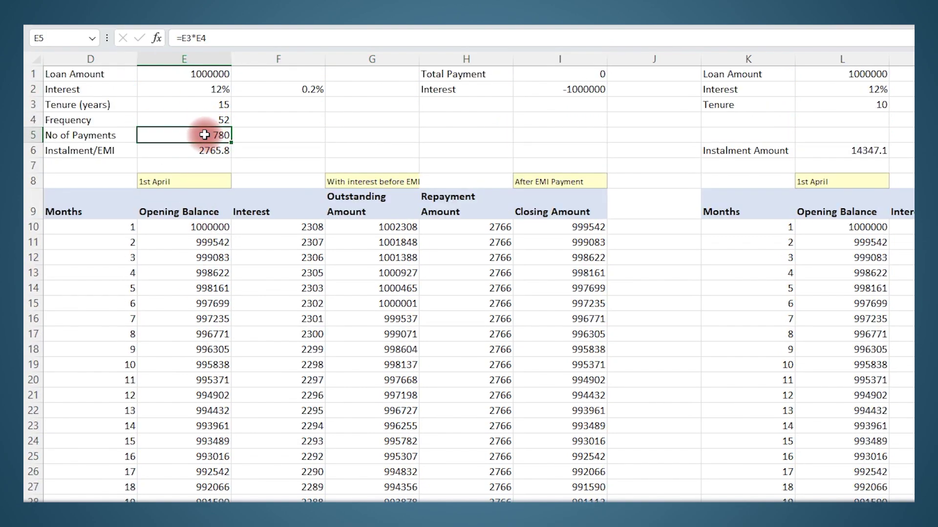
- Extend the Months to Closing Amount columns of the schedule from row 129 down to row 985
scroll(246, 184, down, 20)
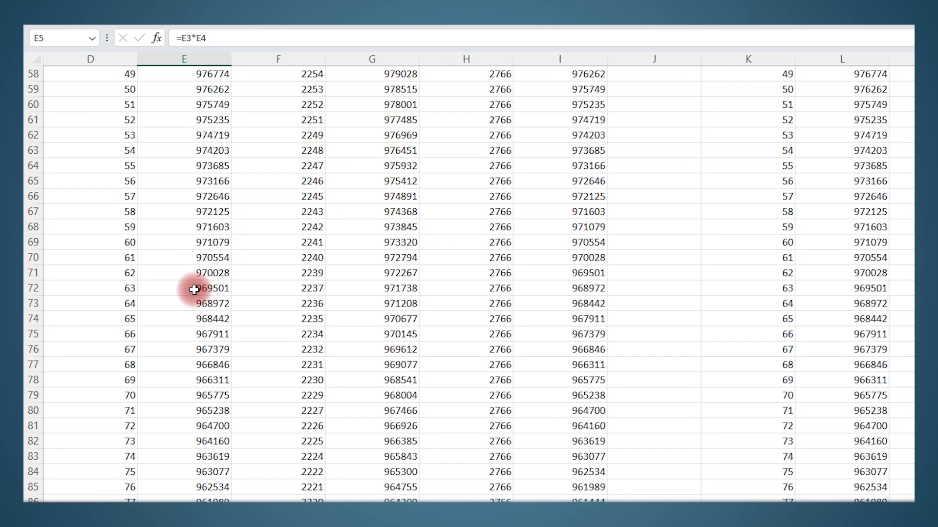
drag(97, 227, 469, 359)
scroll(184, 487, up, 20)
- Examine the zero rows and the last row of the extended schedule, and return to the loan inputs
click(127, 502)
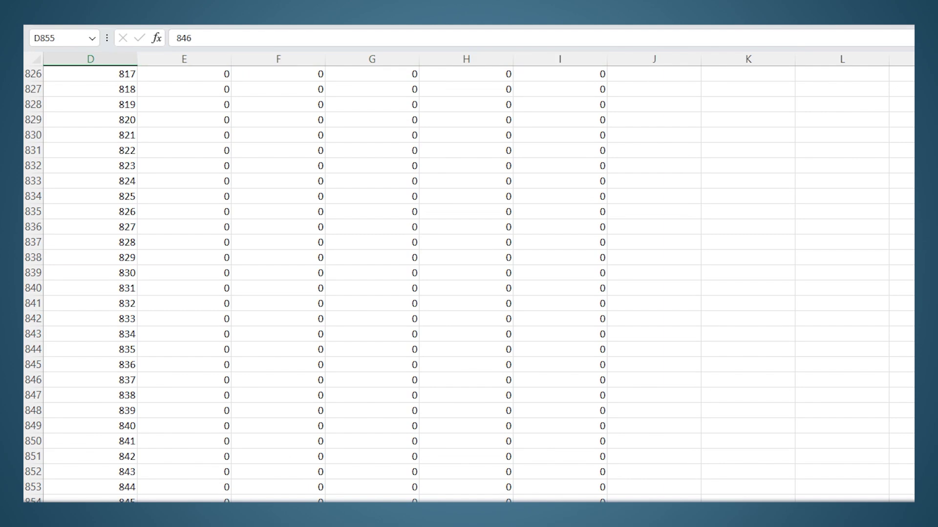
key(ctrl+Down)
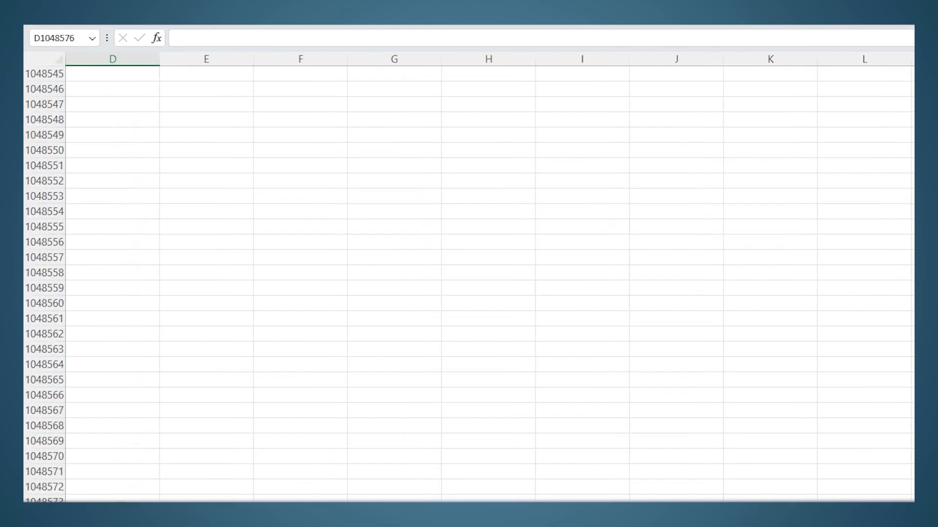
click(185, 499)
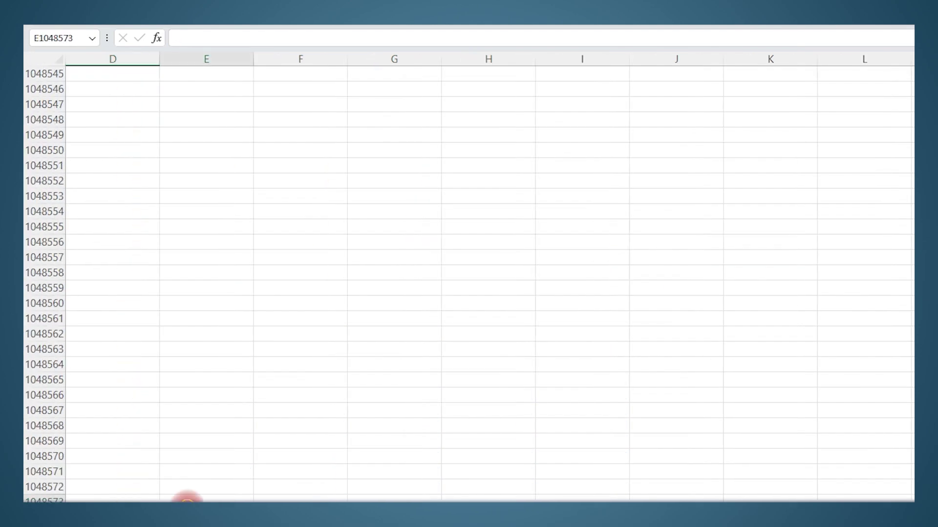
key(ctrl+Up)
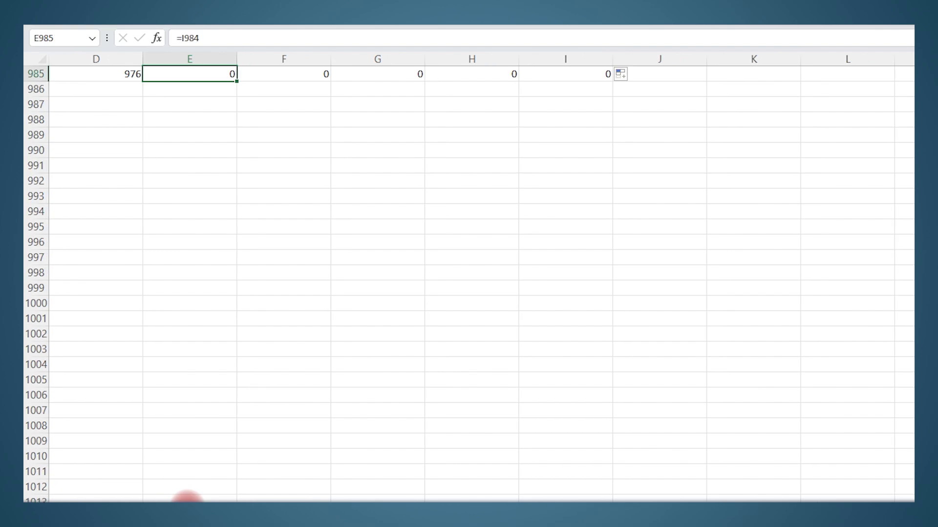
scroll(230, 301, up, 2)
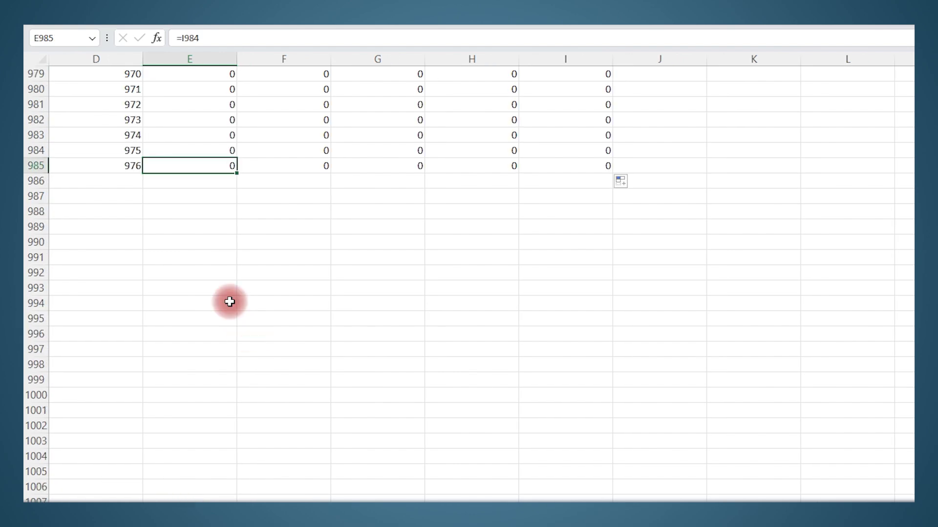
click(131, 165)
key(ctrl+Up)
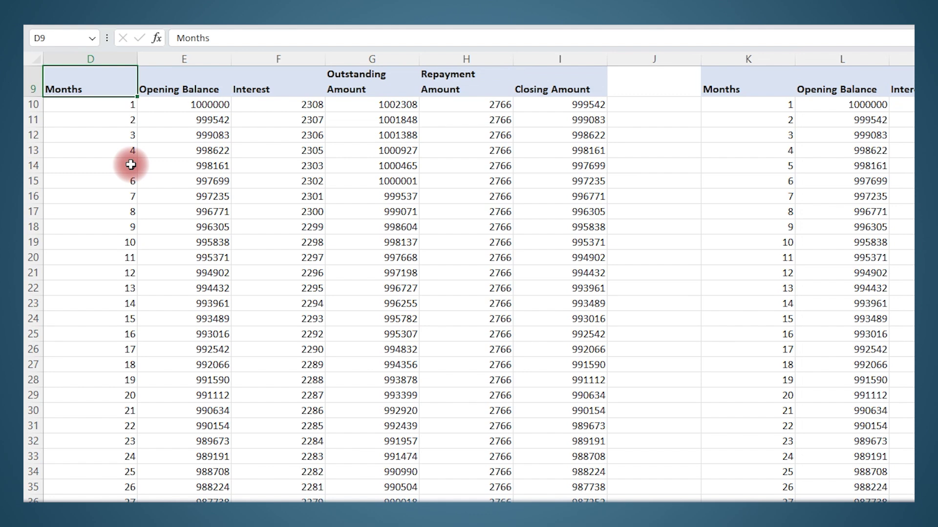
scroll(188, 245, up, 3)
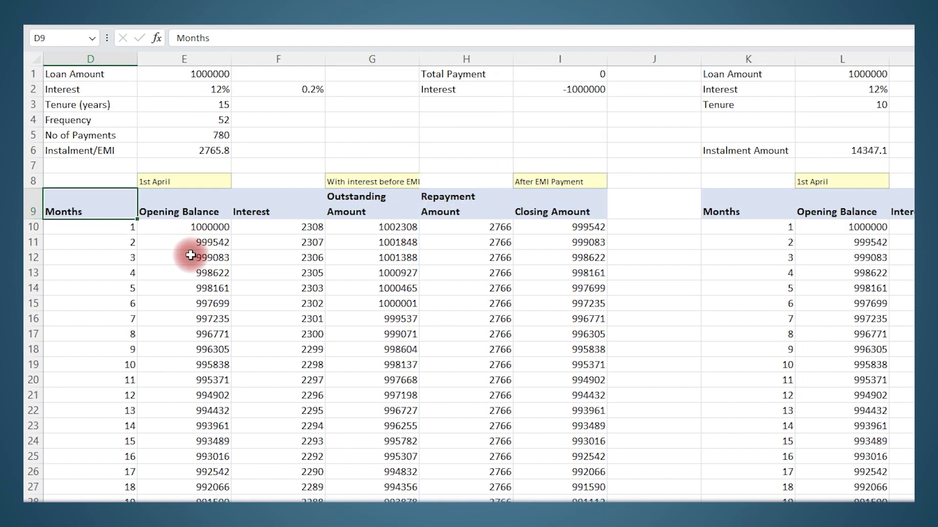
- Set the loan's tenure to 25 years and check the No of Payments in E5
click(214, 114)
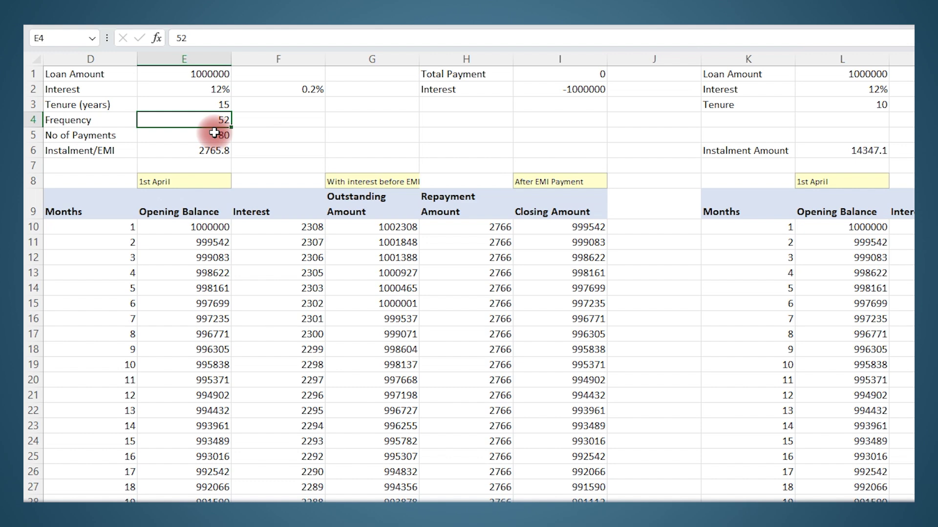
click(217, 101)
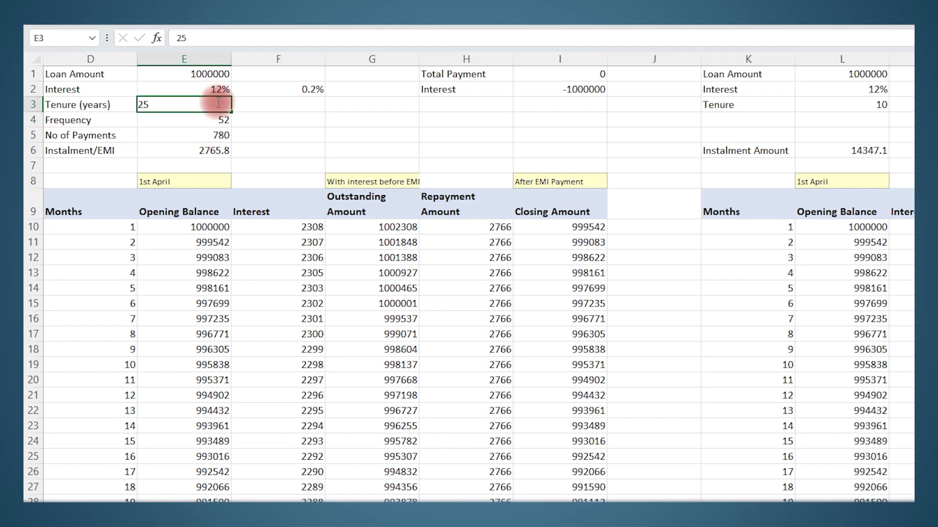
key(Return)
click(206, 135)
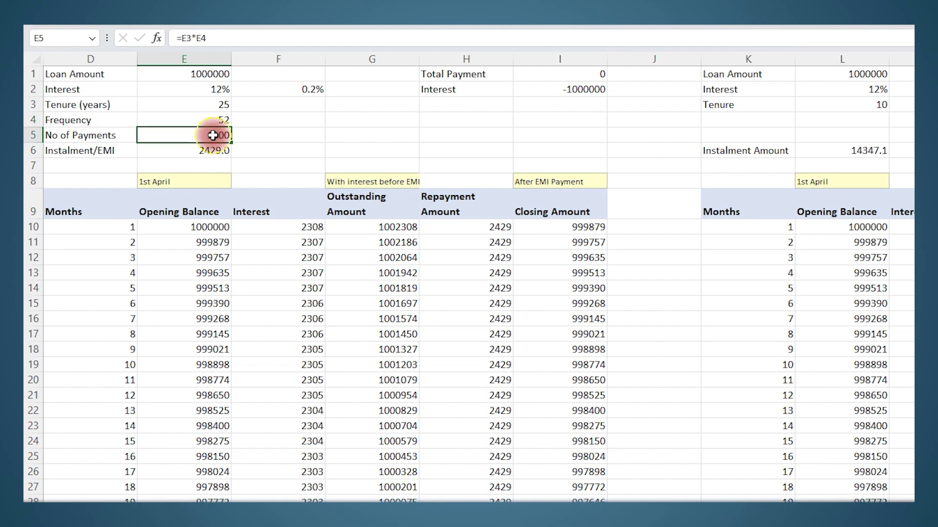
- Extend the schedule rows further down to cover 1300 payments
scroll(161, 361, down, 20)
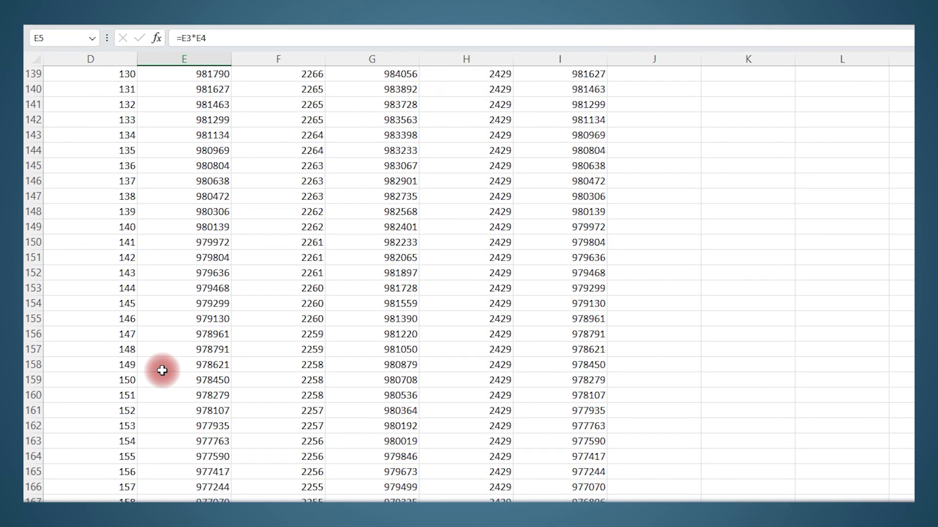
click(105, 392)
scroll(105, 392, down, 7)
mouse_move(97, 262)
mouse_down()
mouse_move(649, 262)
mouse_move(537, 511)
mouse_move(440, 511)
mouse_move(332, 423)
mouse_move(197, 478)
mouse_up()
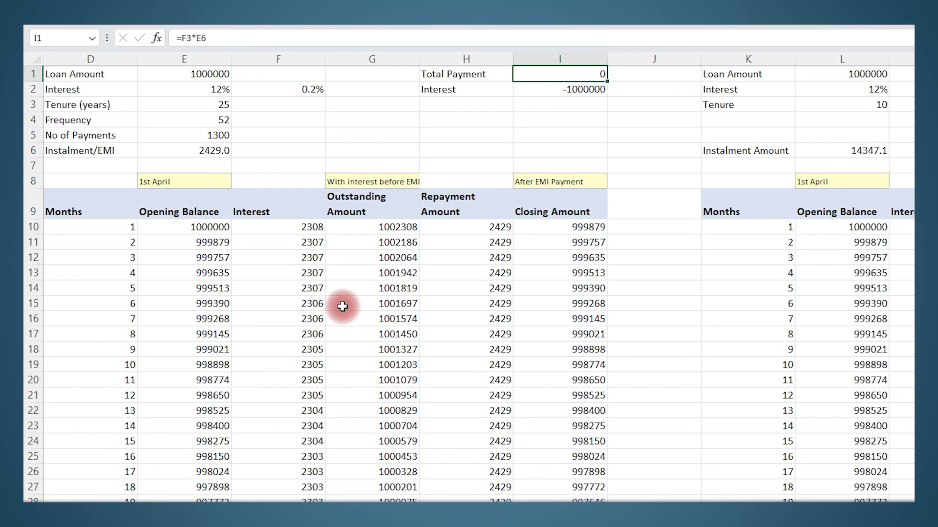
- Add the note "Max 1300 rows" to the No of Payments value in E5
right_click(216, 135)
click(301, 462)
text(Max 1300 rows)
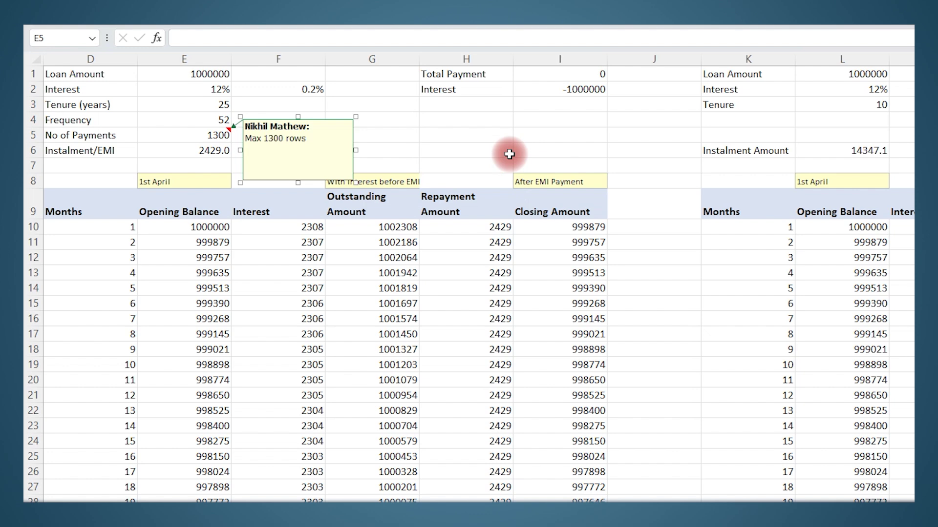
click(509, 153)
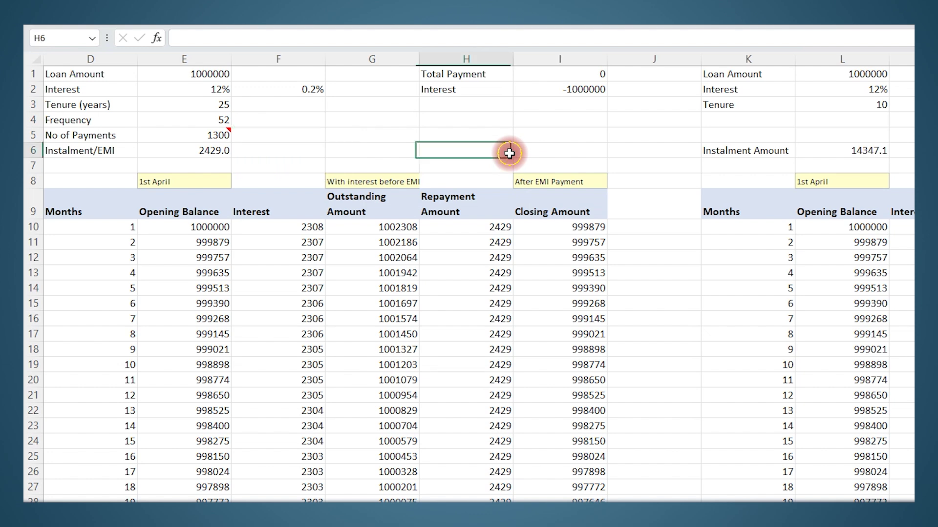
- Insert a blank row above the Instalment/EMI row
click(371, 210)
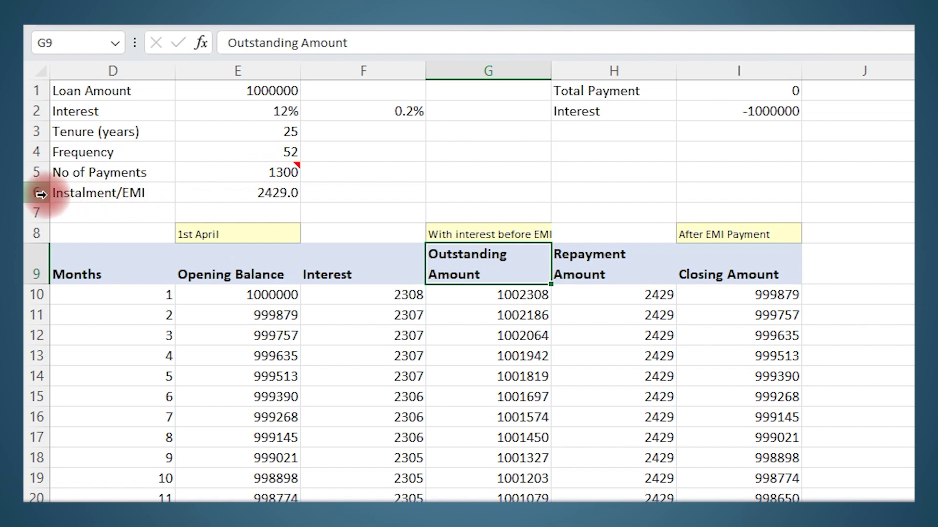
click(38, 193)
right_click(37, 193)
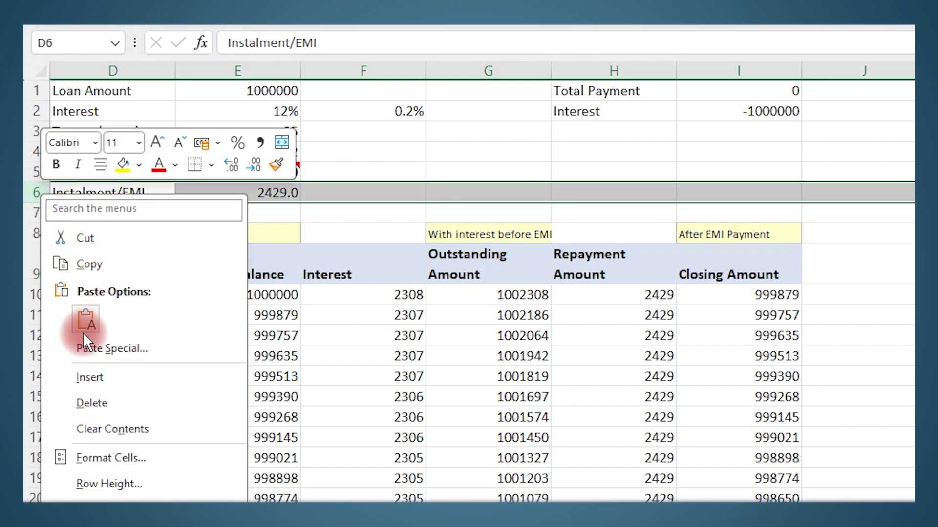
click(79, 380)
- Label D6 in the new row "Moratorium (years)" and set its value in E6 to 2
click(110, 197)
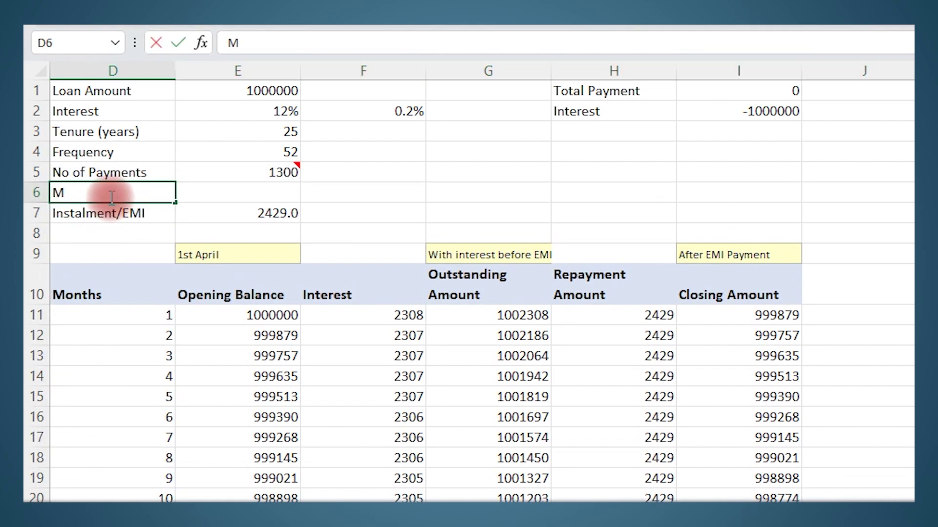
text(Moratorium (years))
key(Tab)
text(2)
key(Return)
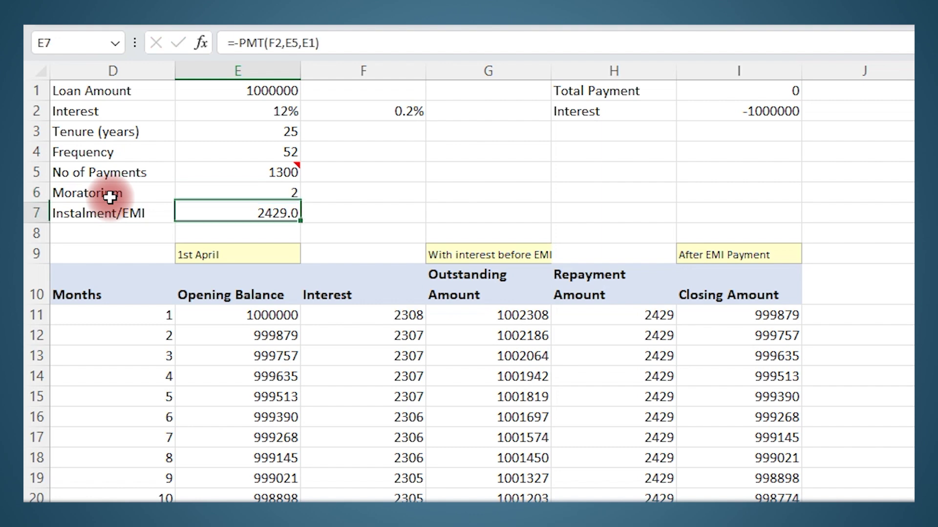
key(Left)
- Insert a blank row above the Instalment/EMI row and label it "Moratorium Periods" in D7
click(37, 214)
right_click(38, 214)
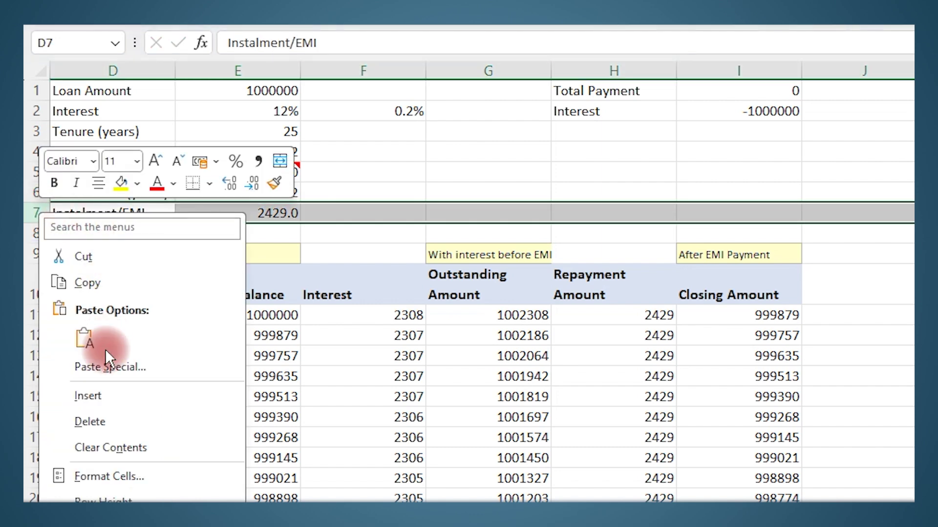
click(98, 399)
click(98, 214)
text(Mo)
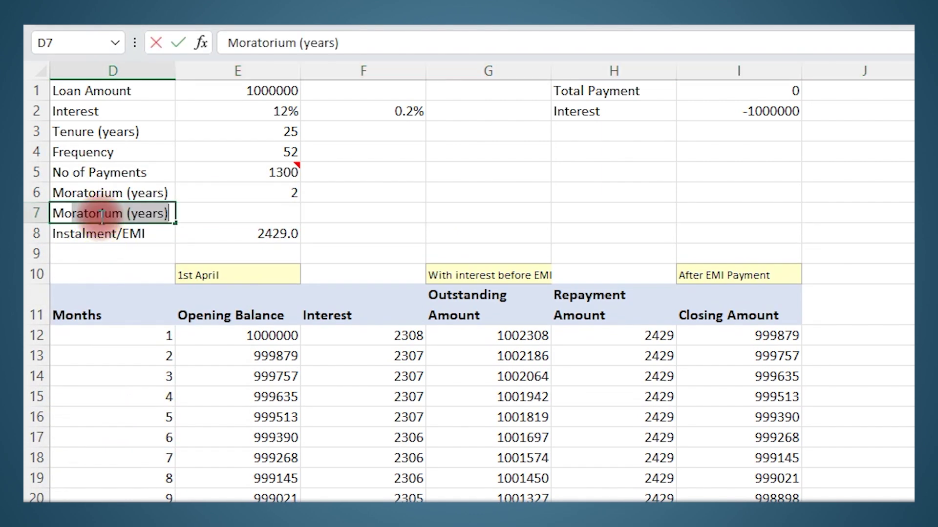
text(ratorium Periods)
key(Return)
key(Up)
key(Right)
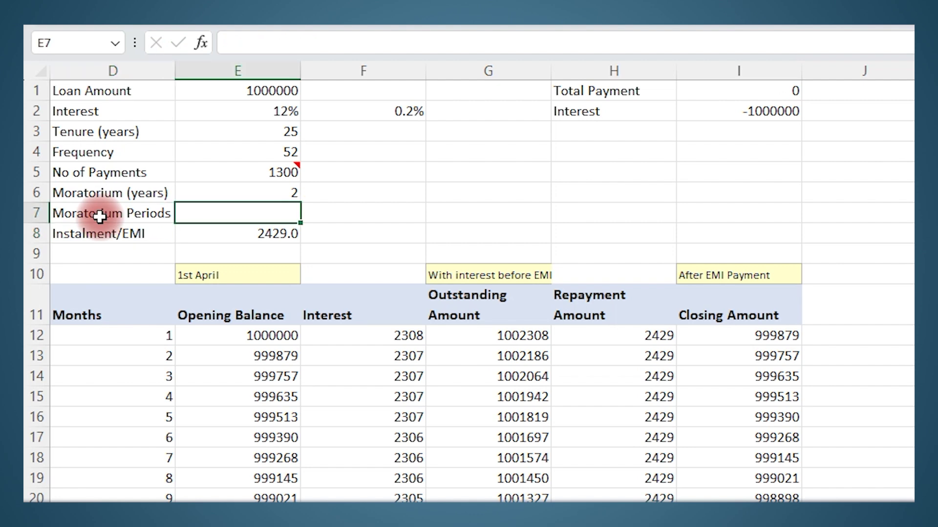
- Calculate the moratorium periods in E7 with the formula =E6*E4
text(=)
click(278, 192)
text(*)
click(281, 152)
key(Return)
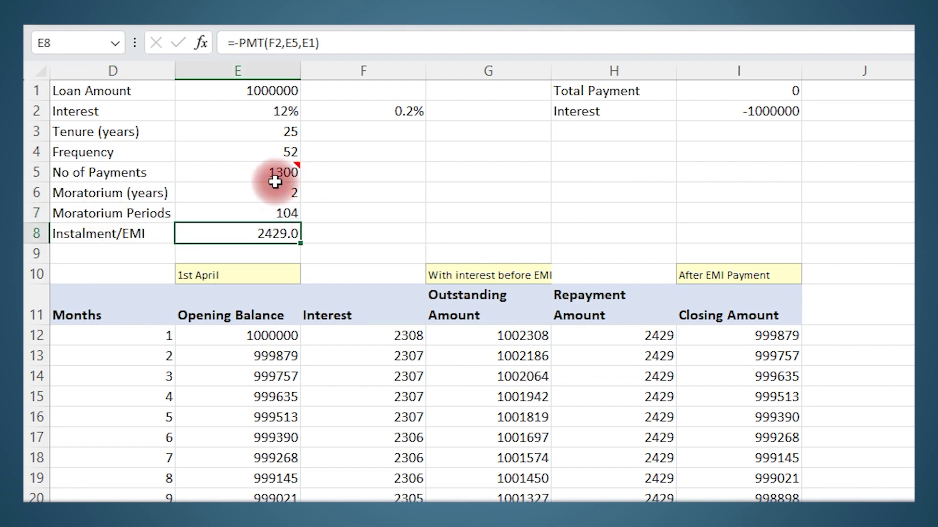
- Set the payment Frequency in E4 to 12
click(273, 152)
text(12)
key(Return)
key(Down)
key(Down)
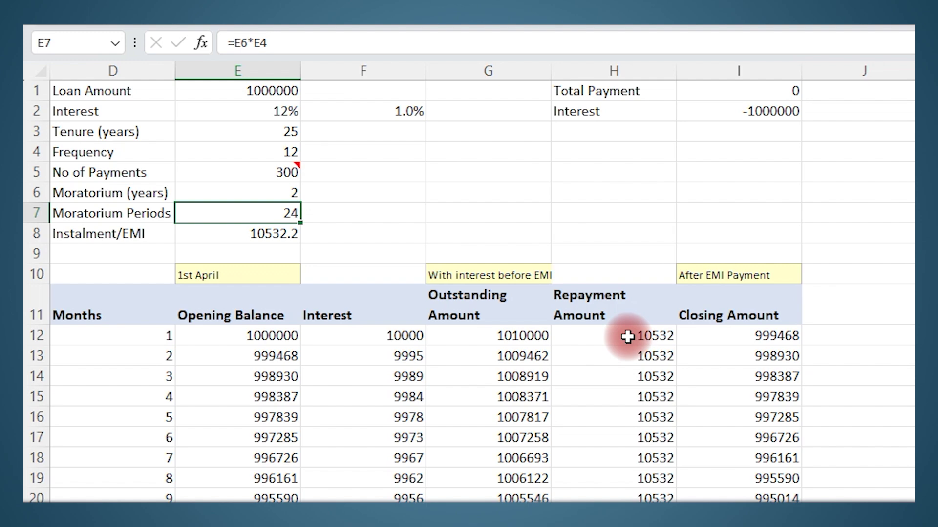
- Examine the Repayment Amount cells for the first 24 months and for the months that follow them
drag(627, 337, 594, 526)
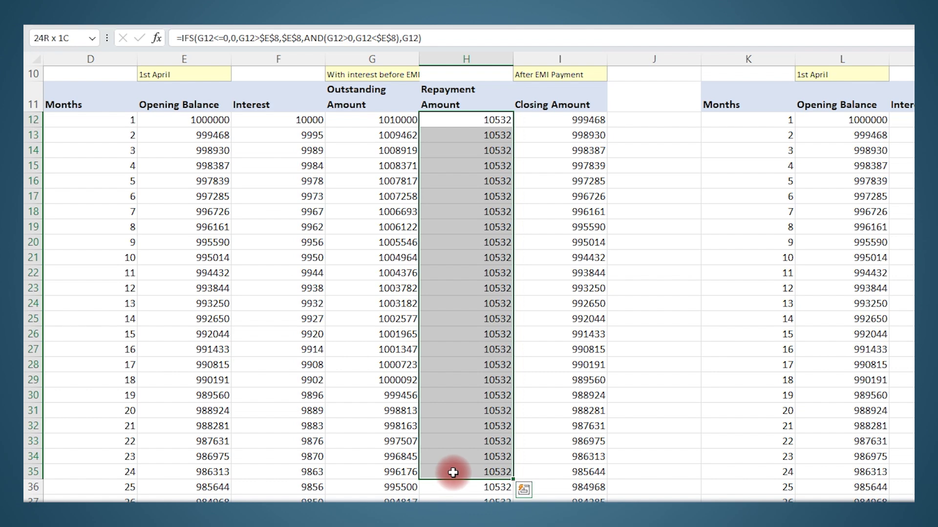
click(310, 458)
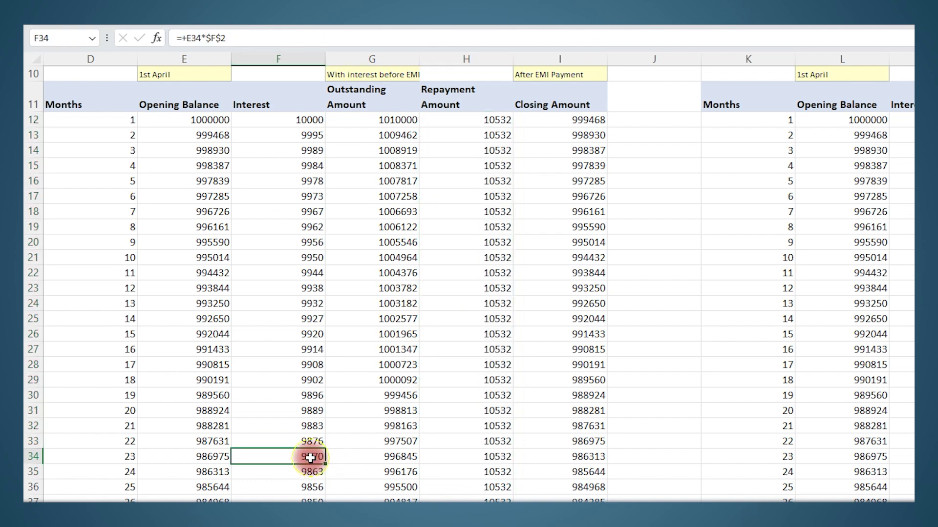
click(491, 472)
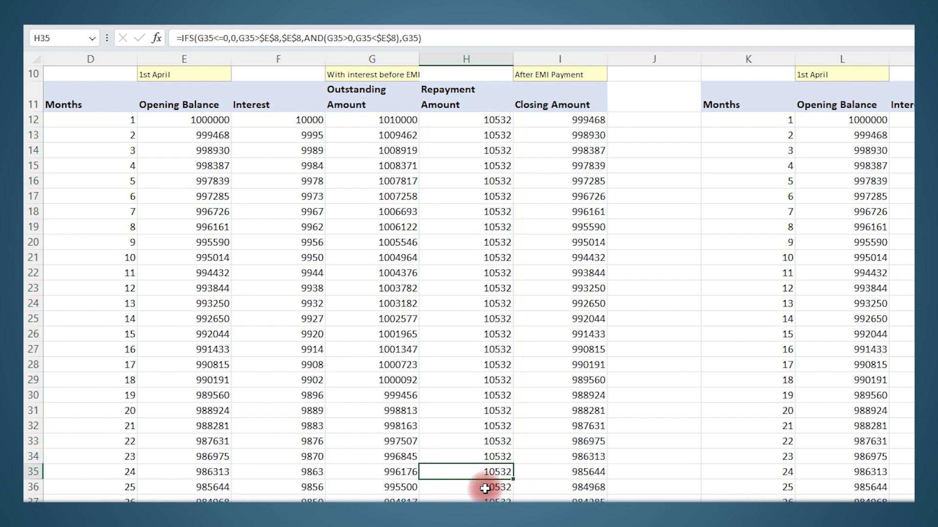
drag(484, 488, 486, 526)
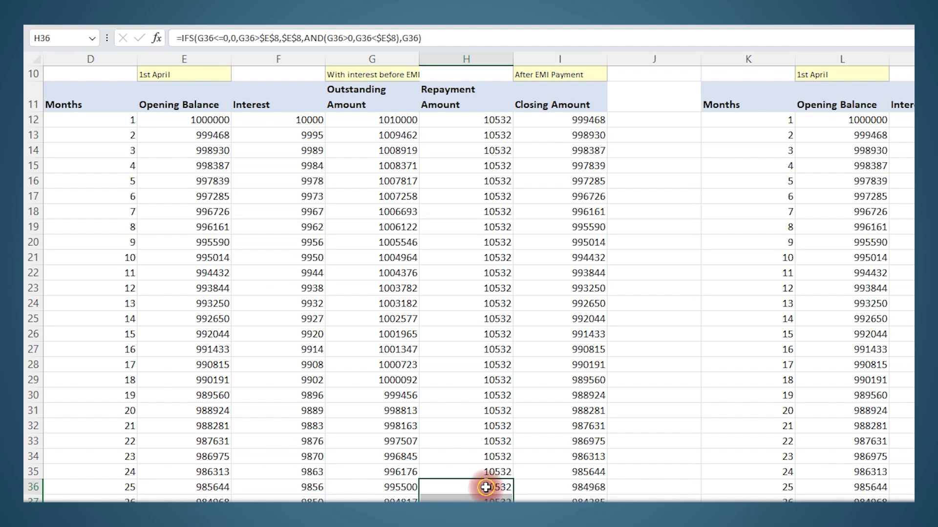
- Wrap the existing IFS formula in H12 in an IF function with the logical test D12<=E7
click(489, 119)
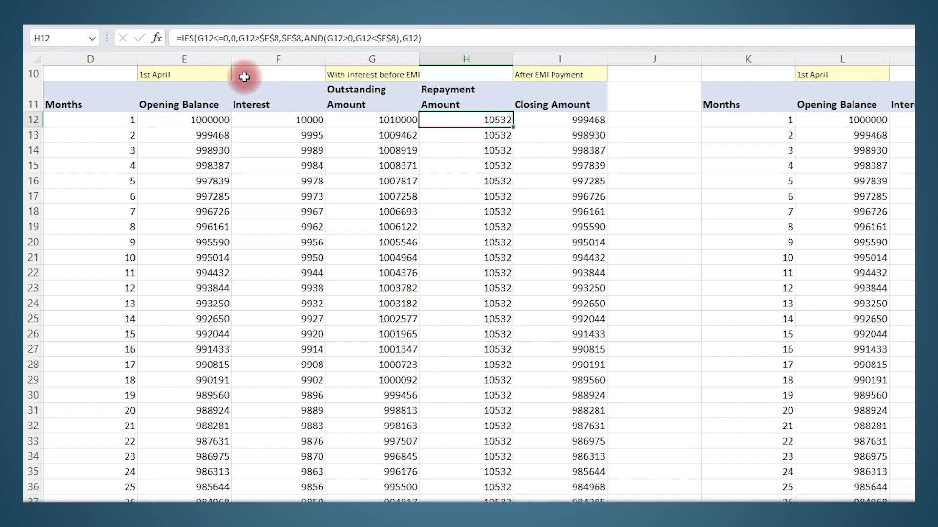
click(184, 39)
drag(184, 38, 419, 36)
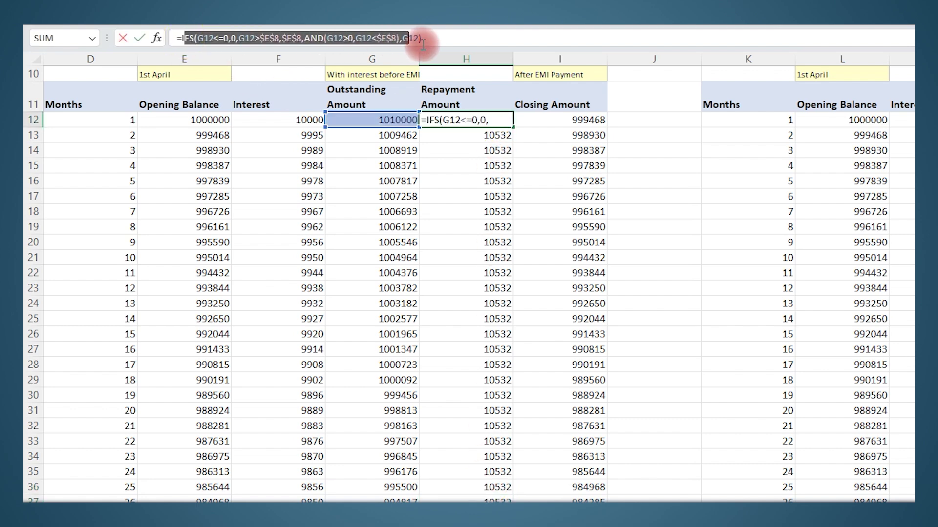
click(186, 39)
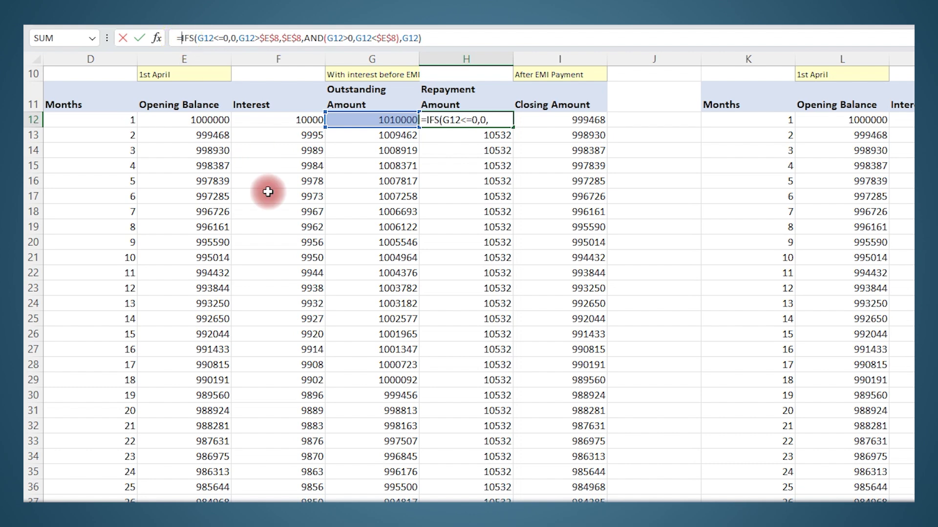
text(if()
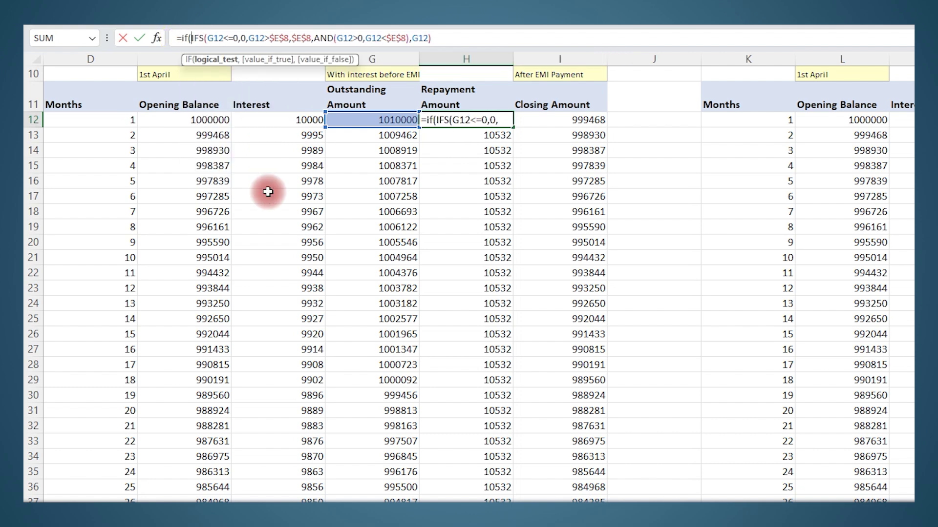
click(116, 119)
text(<=)
scroll(146, 141, up, 3)
click(203, 164)
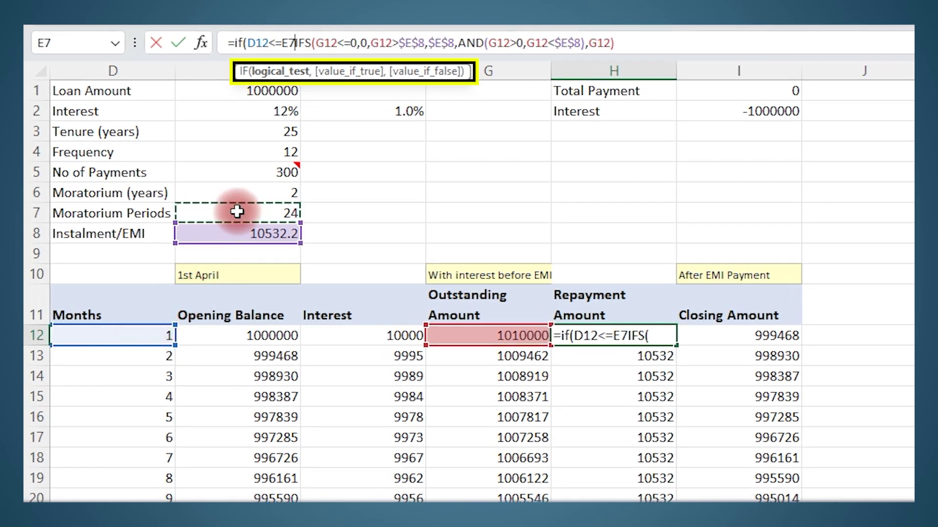
text(,)
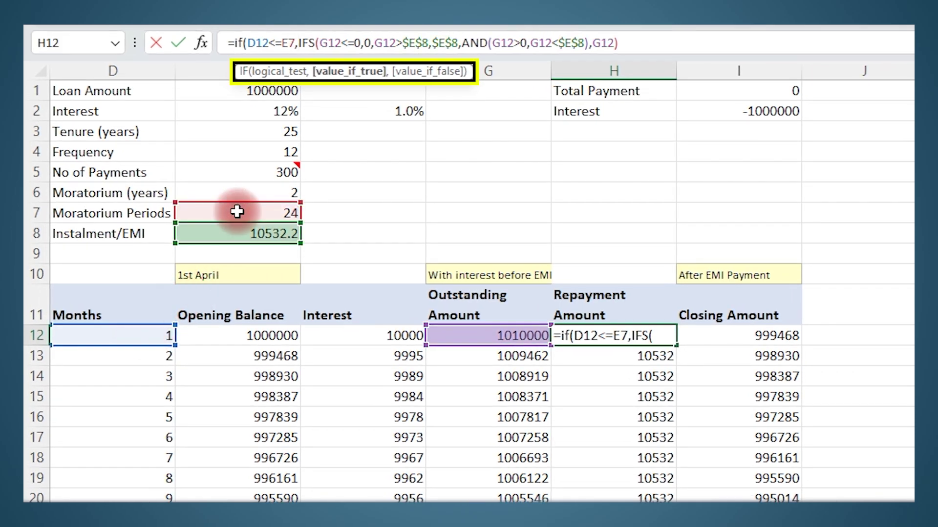
- Complete the IF in H12 with F12 if true and the existing IFS if false, and fill it down the Repayment Amount column
click(348, 338)
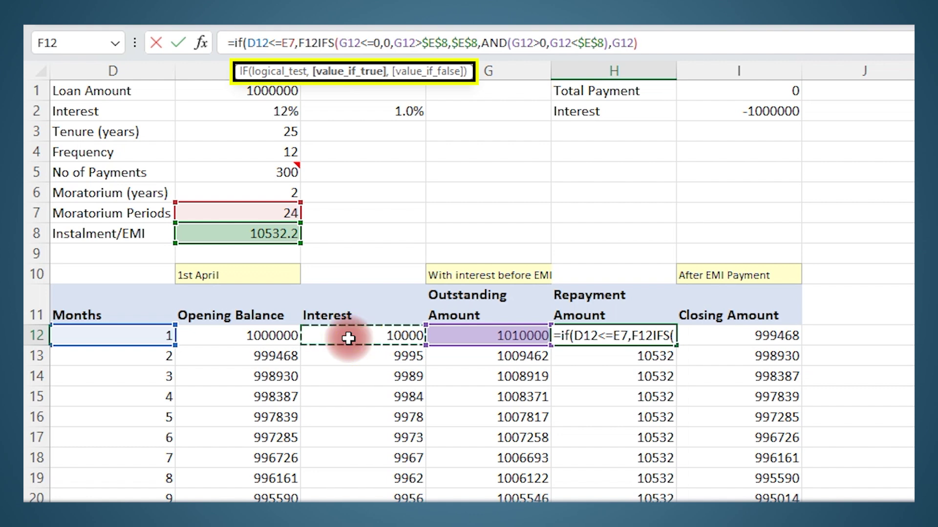
text(,)
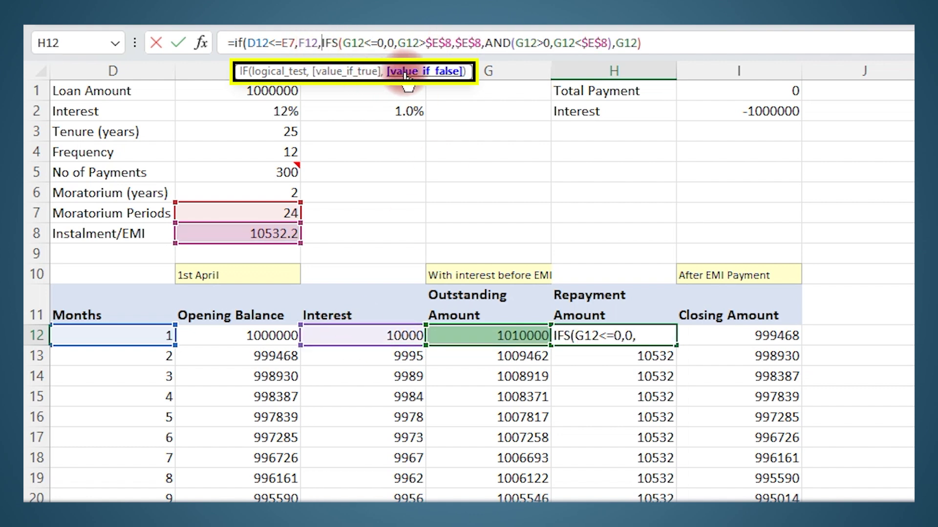
drag(322, 43, 731, 43)
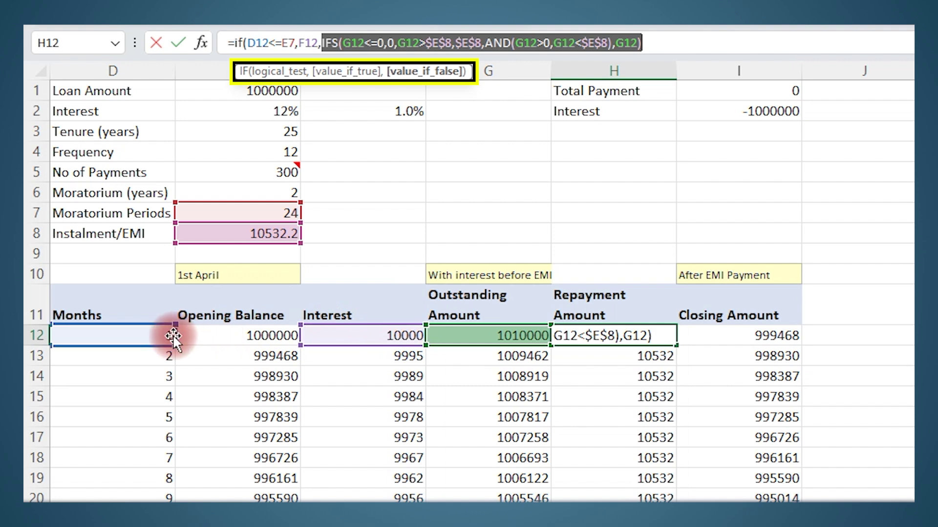
key(Return)
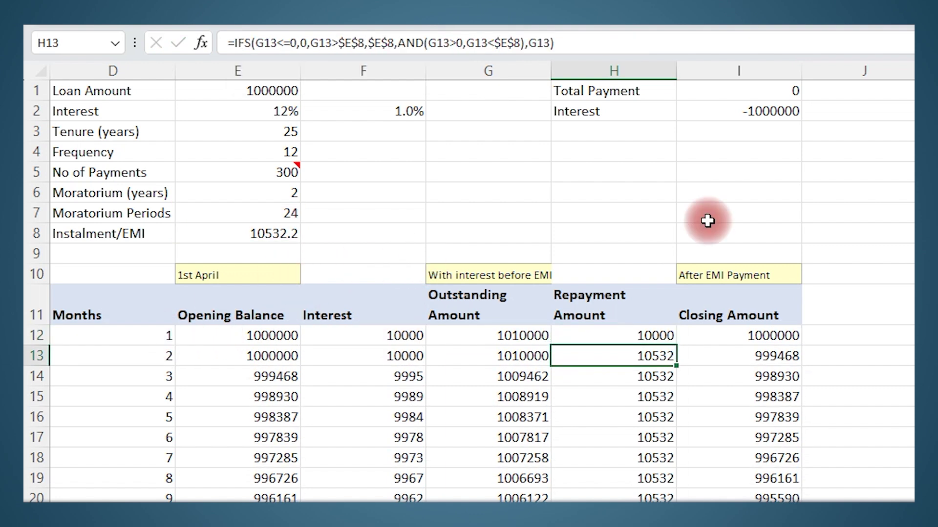
double_click(652, 352)
key(Return)
- Make the E7 reference in the H12 formula absolute as $E$7 and refill the Repayment Amount column with it
double_click(641, 335)
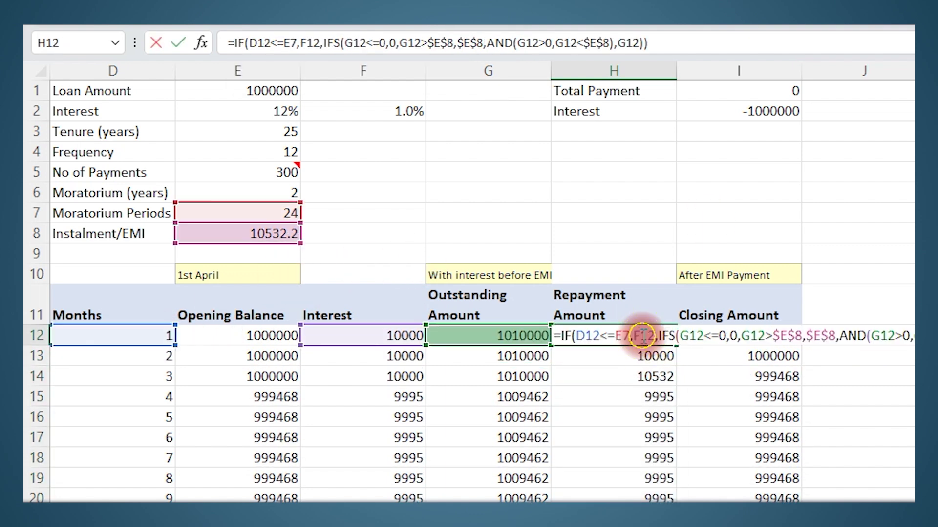
click(286, 43)
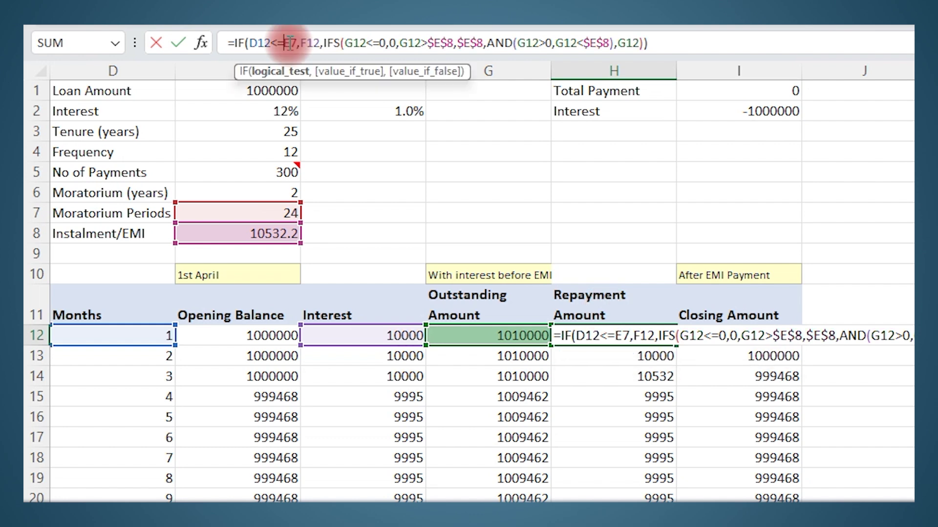
key(F4)
key(Return)
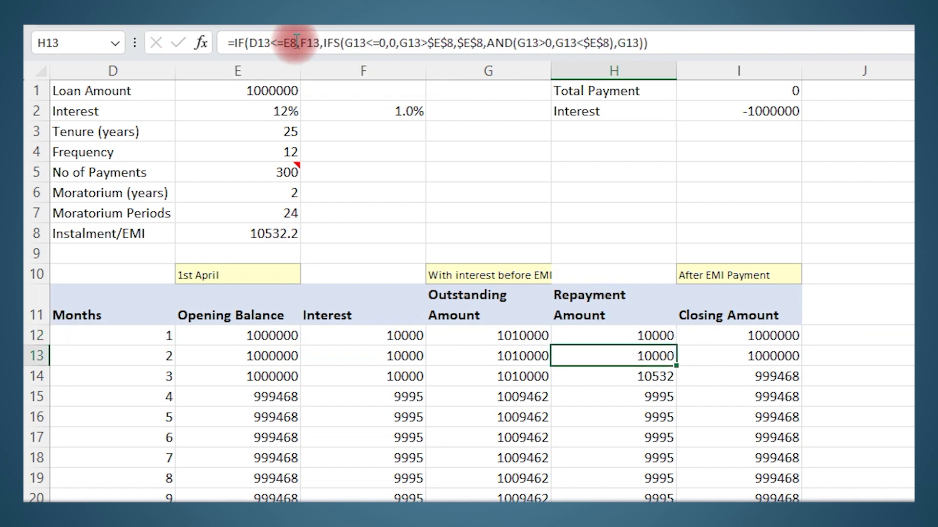
click(624, 336)
key(ctrl+shift+Down)
key(ctrl+d)
click(645, 357)
- Set the Tenure in E3 to 10 years and the Moratorium in E6 to 1.5 years
click(274, 132)
text(10)
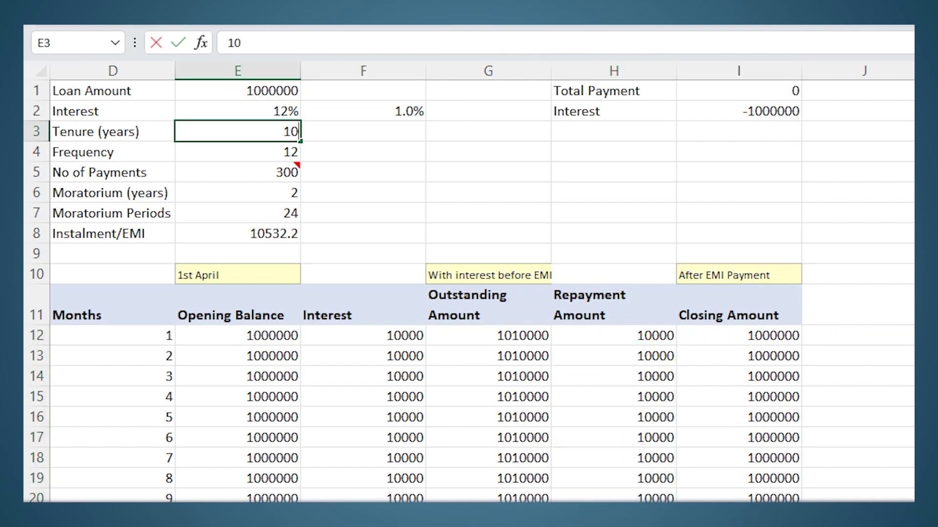
key(Return)
key(Down)
key(Down)
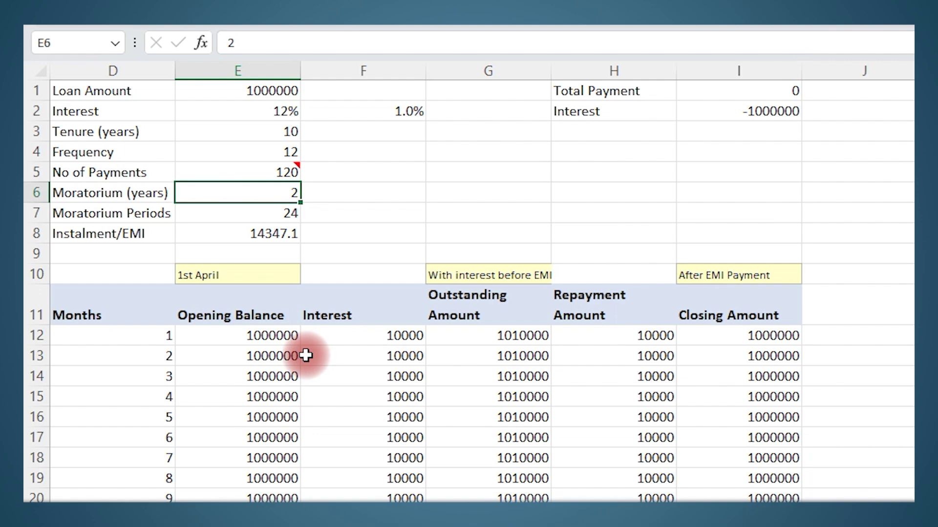
key(Return)
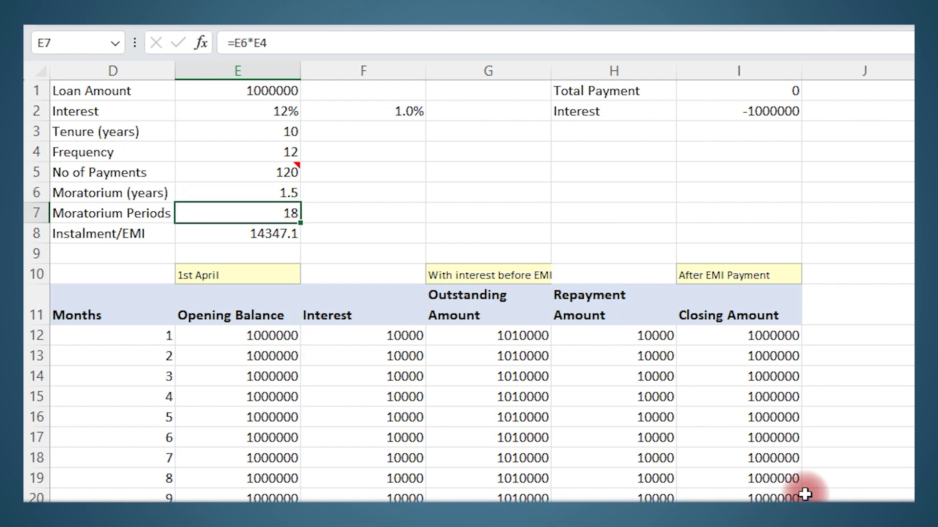
- Check the Repayment Amount values up to month 18 and from month 19 onward
click(613, 417)
scroll(481, 398, down, 2)
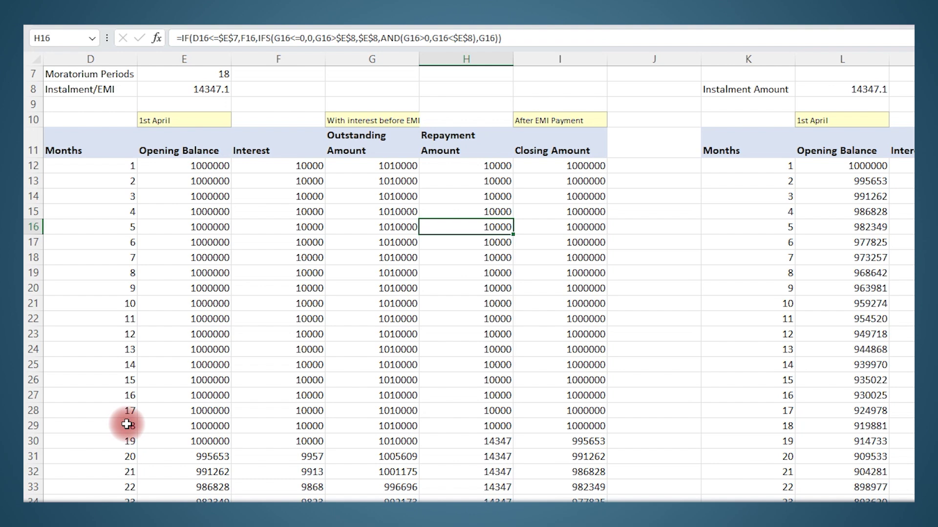
click(127, 424)
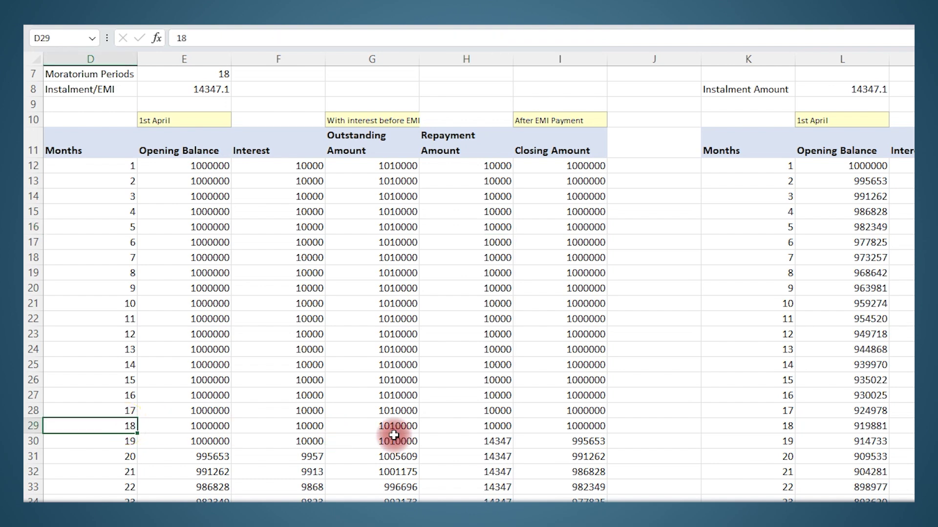
click(469, 426)
click(475, 446)
drag(475, 446, 468, 490)
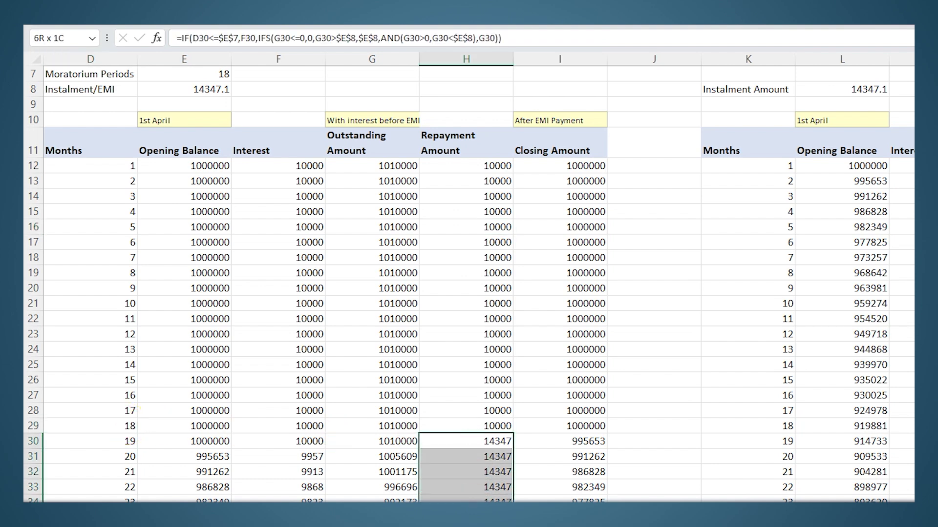
- Review which cells the first month's interest formula in F12 refers to
scroll(363, 380, up, 2)
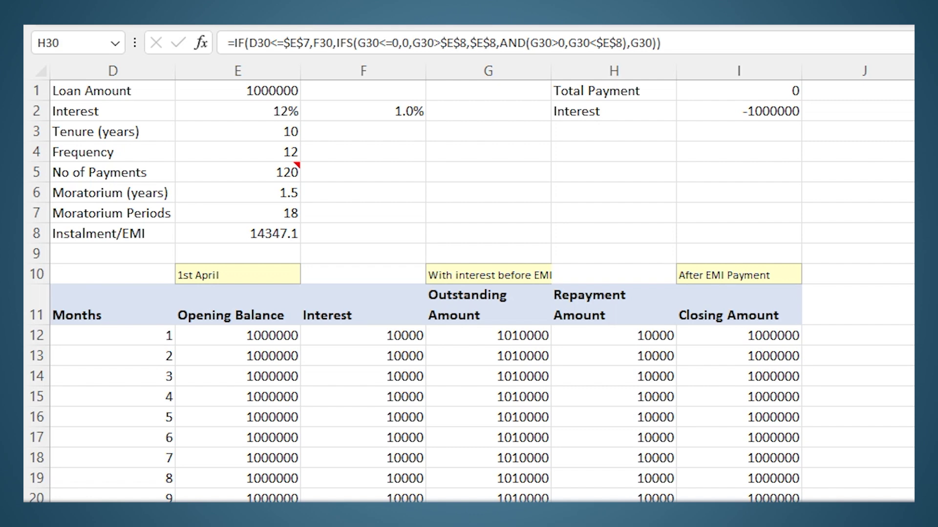
click(378, 335)
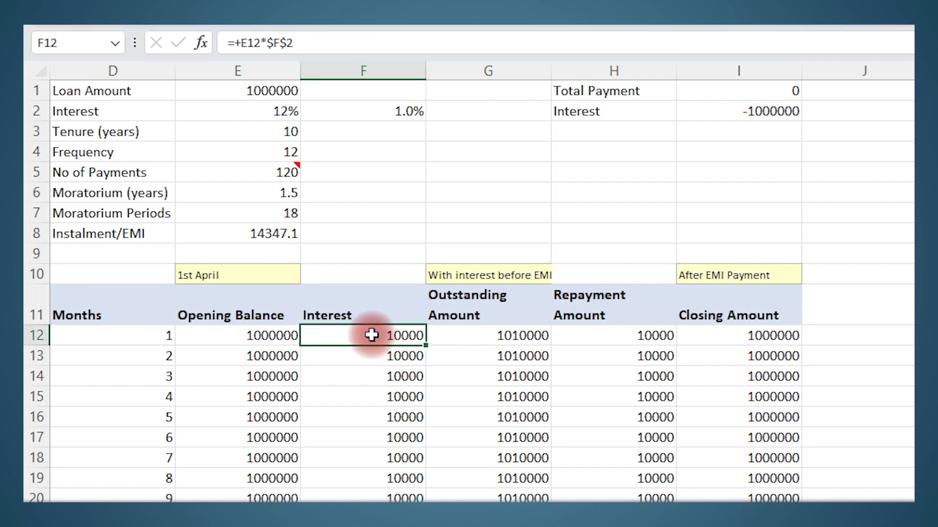
double_click(372, 335)
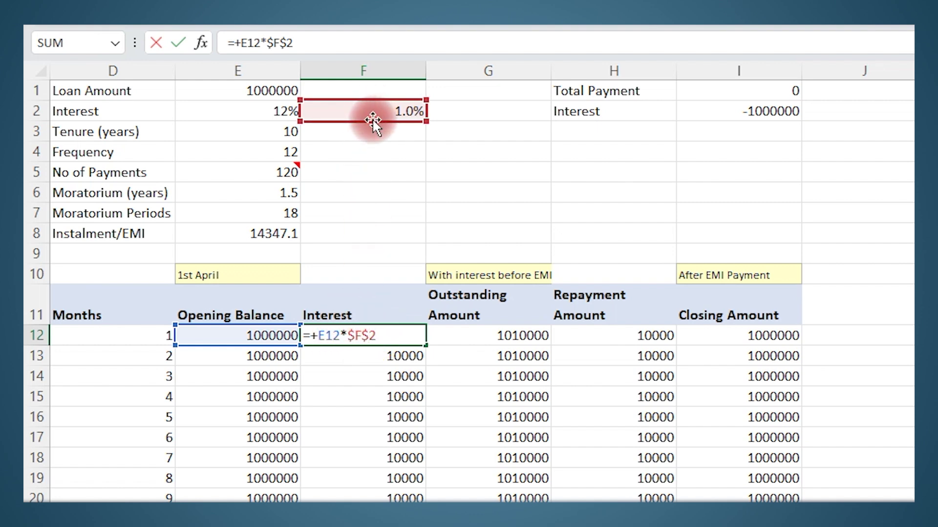
key(Return)
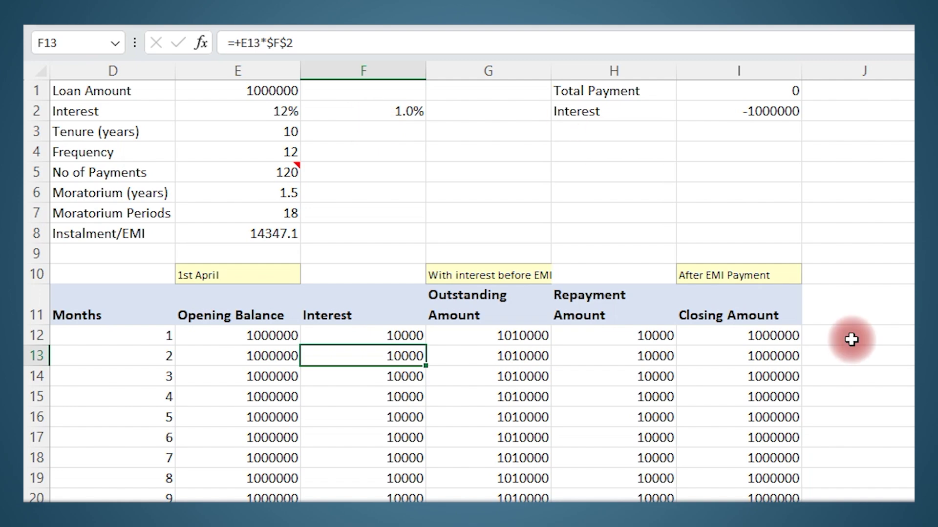
- Insert a new column J directly after the Closing Amount column
drag(847, 339, 826, 369)
right_click(848, 76)
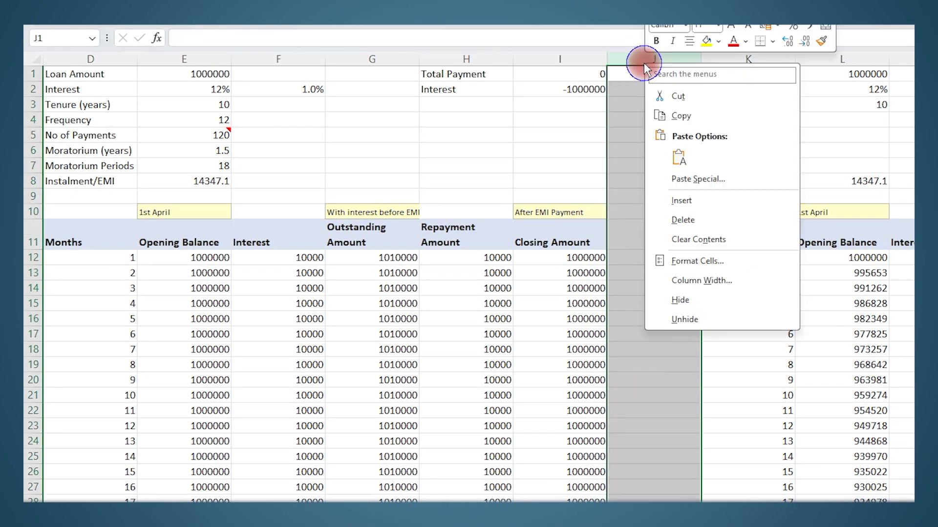
click(695, 201)
- Title the new column J "Interest Rate (yearly)" in the schedule's header row
click(633, 234)
text(Interes)
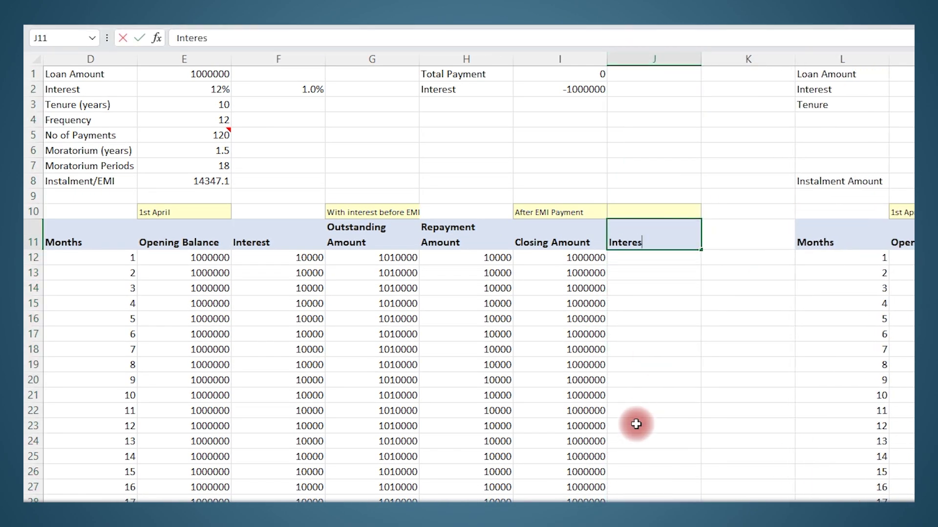
text(t Rate (yearly))
key(Return)
- Enter a yearly interest rate of 12% in J12 and copy it down the column for all months
text(=F2)
key(ctrl+Return)
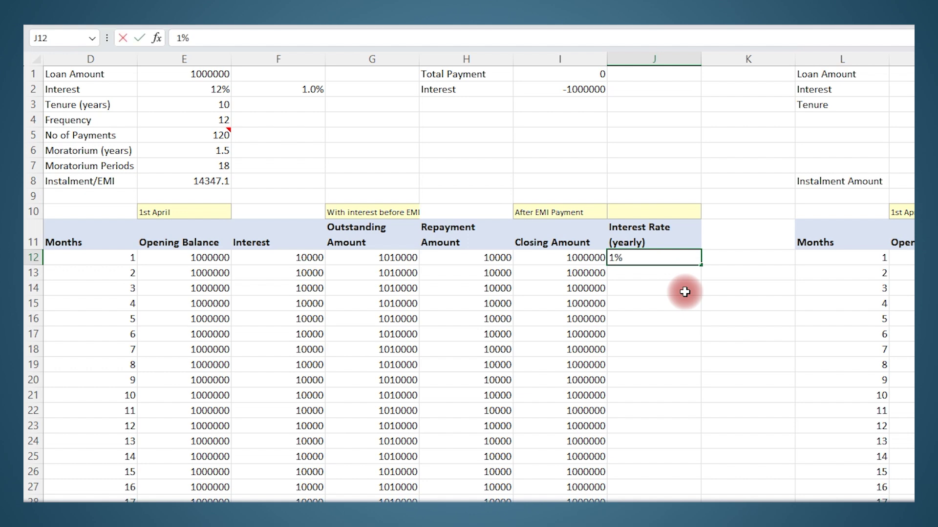
key(Return)
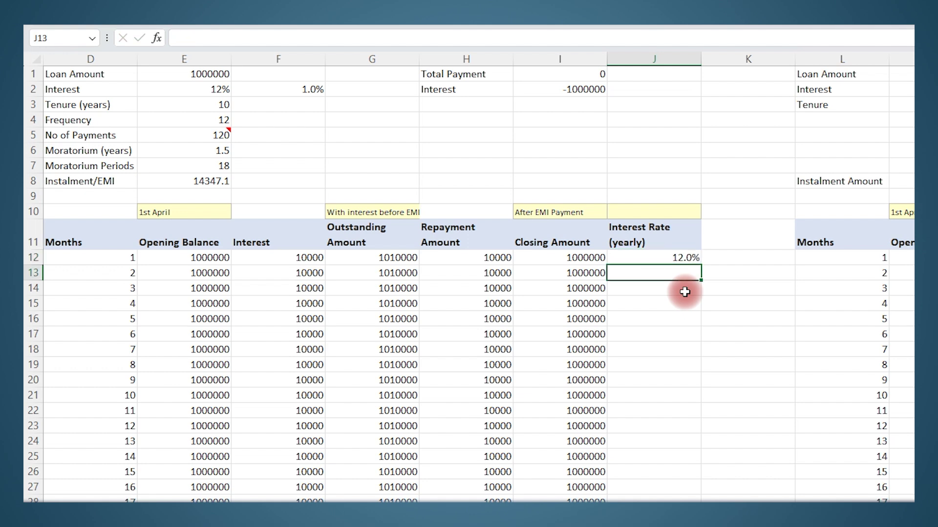
click(661, 258)
double_click(701, 265)
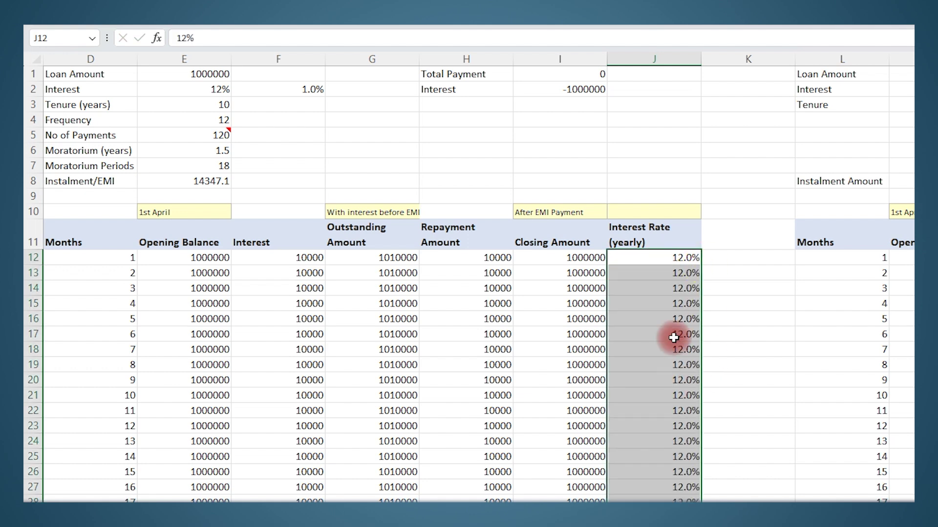
- Set the yearly interest rate to 10% for month 2 in J13 and 12% for month 3 in J14
click(663, 273)
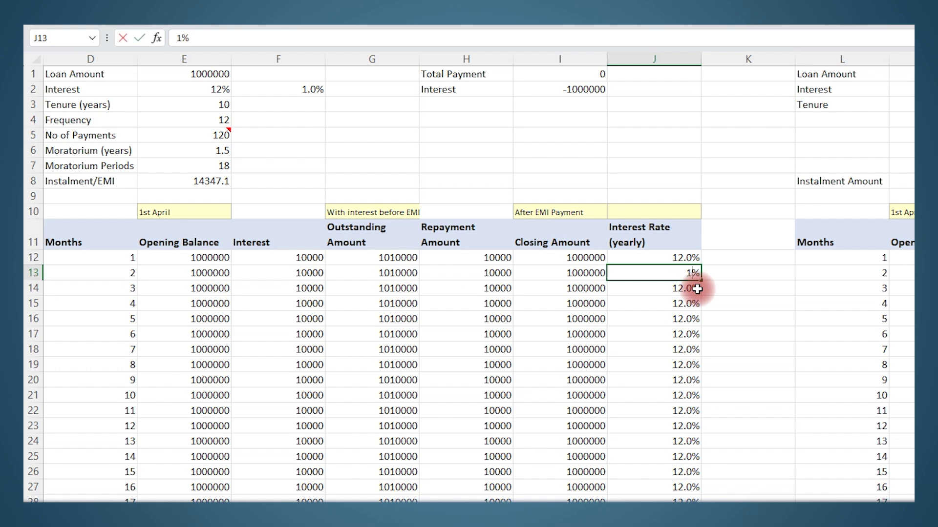
key(Return)
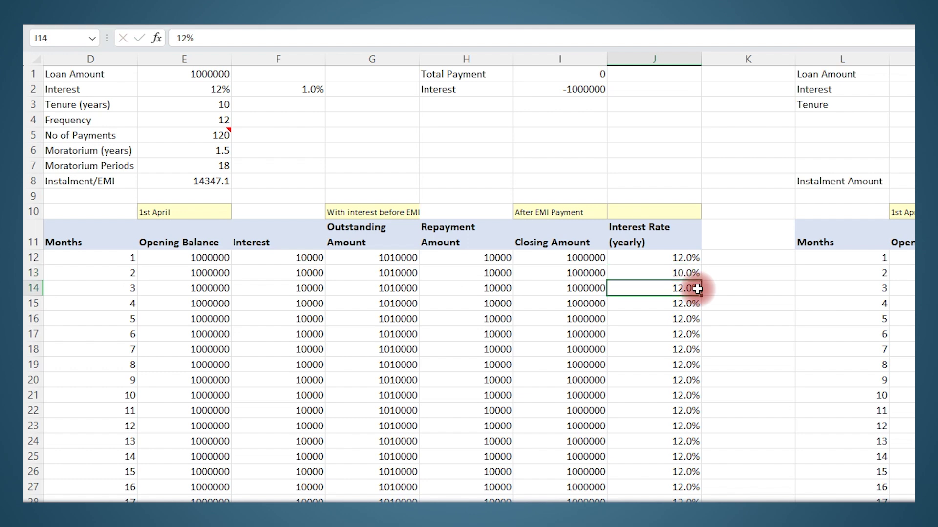
text(12)
key(Return)
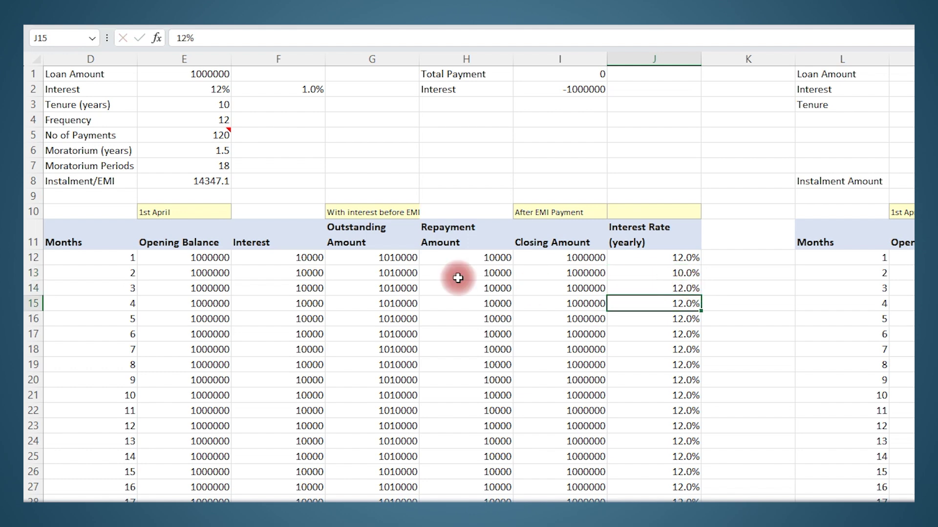
- Change the interest formula in F12 to use the yearly rate in J12 divided by the frequency, with $E$4 as an absolute reference
double_click(313, 259)
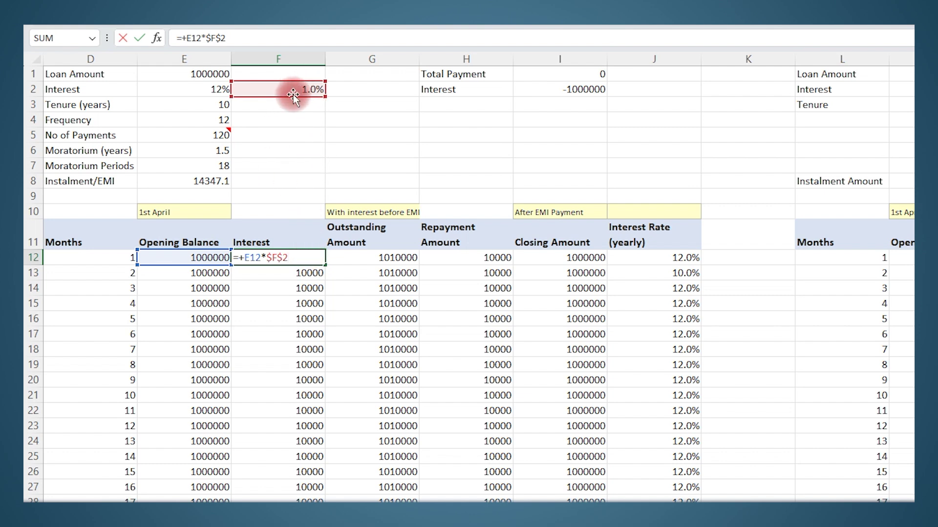
drag(293, 95, 664, 259)
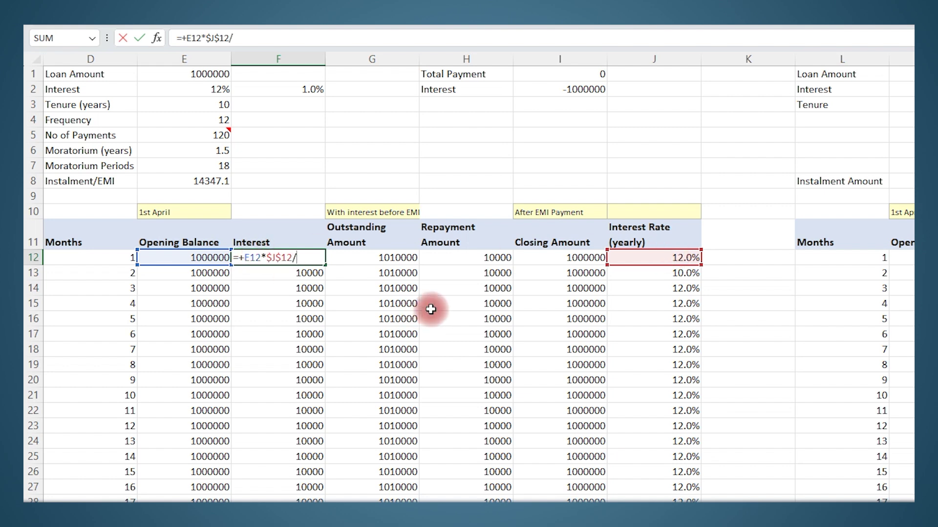
text(/)
click(205, 120)
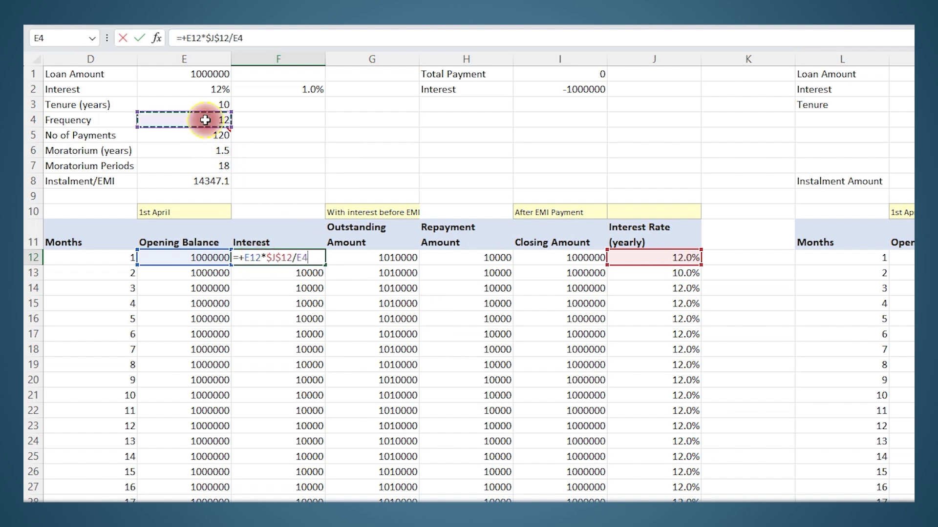
double_click(237, 38)
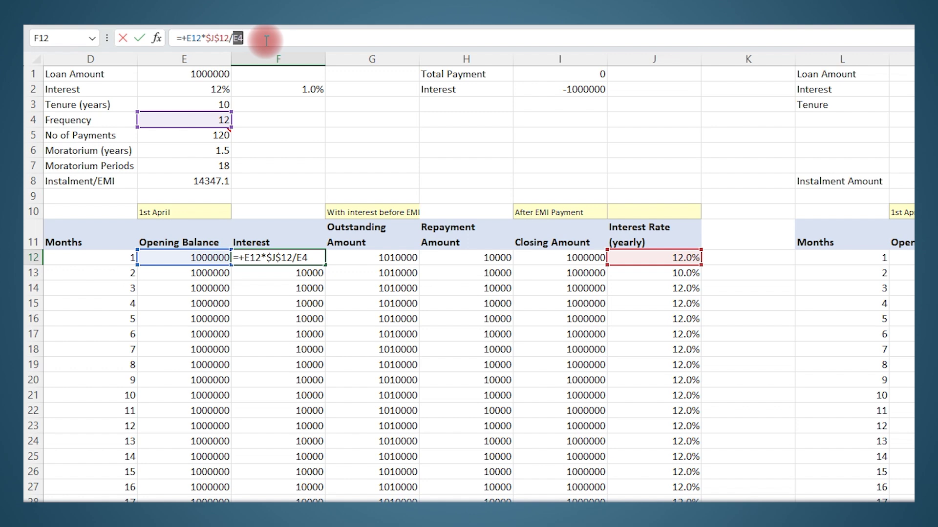
- Make the J12 reference relative so F12 reads =+E12*J12/$E$4, and fill the formula down the Interest column
click(207, 38)
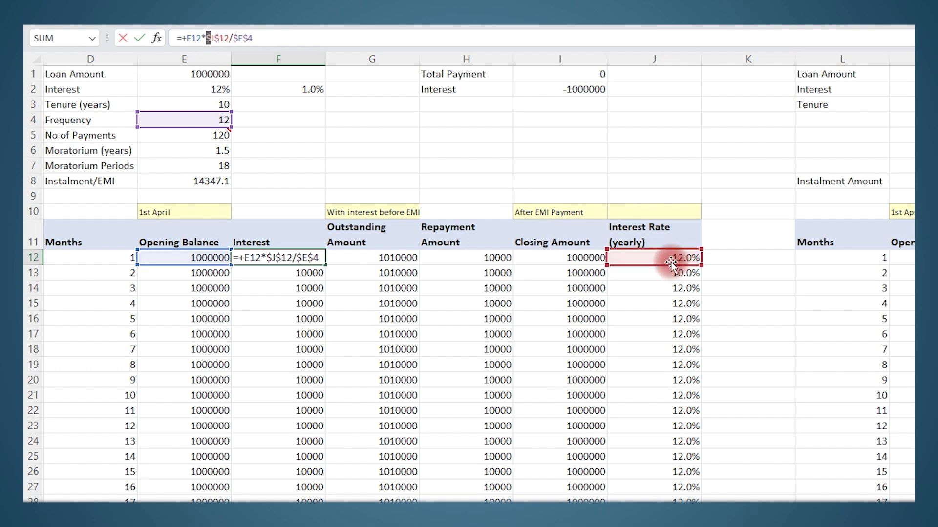
key(Delete)
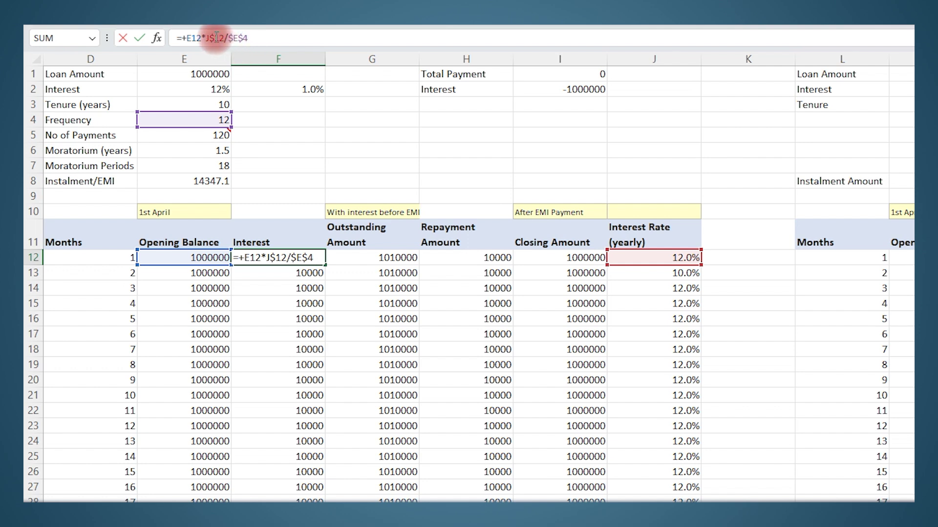
click(214, 36)
key(BackSpace)
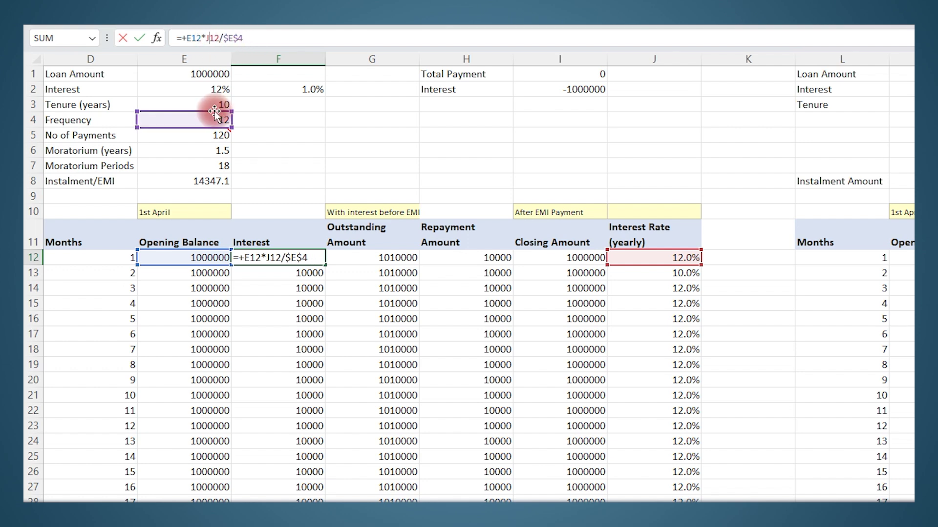
key(Return)
click(308, 259)
double_click(324, 264)
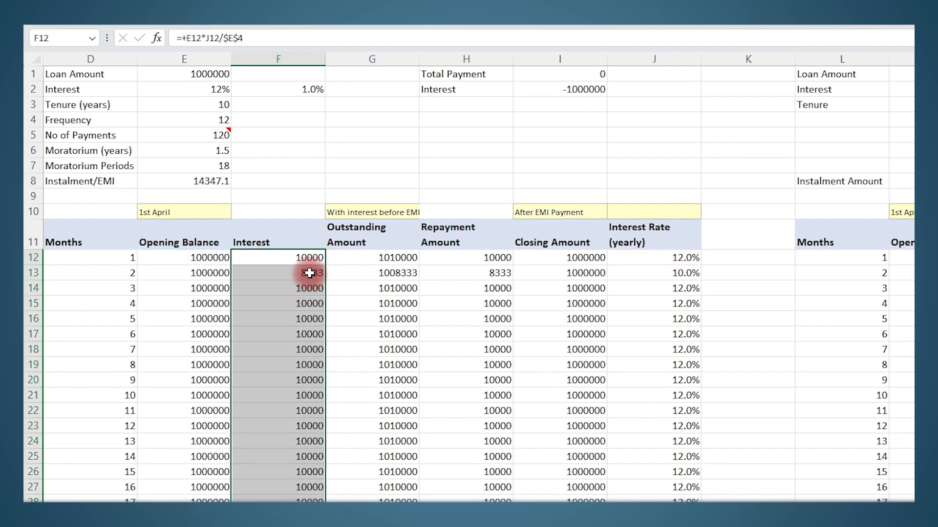
- Check which rate cells the interest formulas for months 2 and 3 in F13 and F14 refer to
double_click(309, 273)
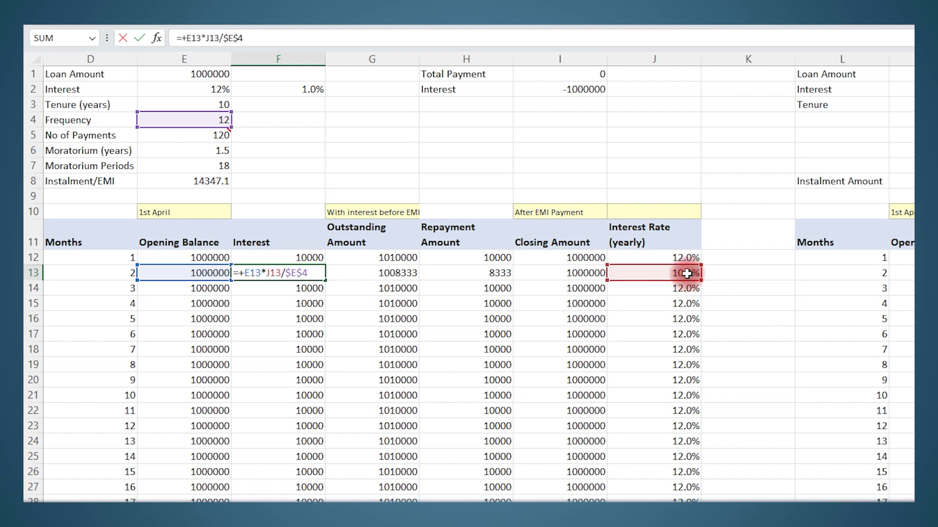
key(Return)
double_click(315, 288)
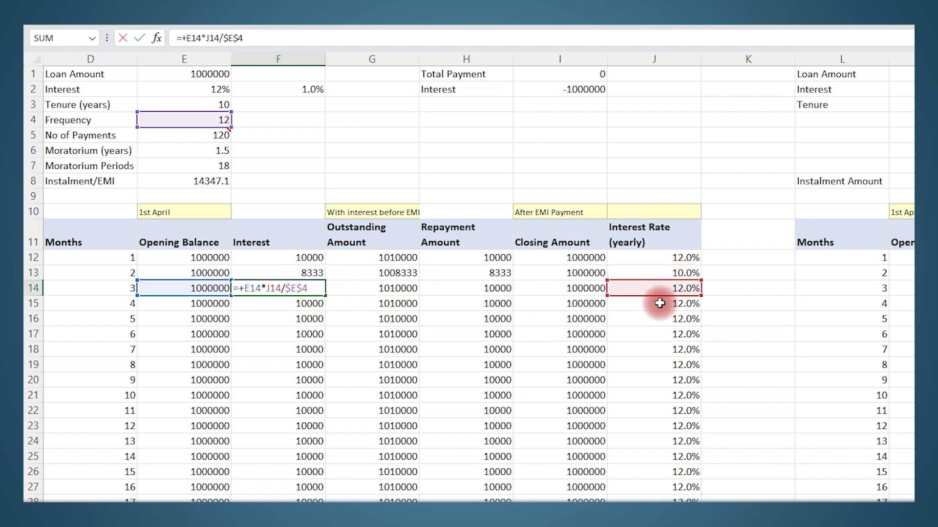
key(Return)
- Set month 3's yearly interest rate in J14 to 9% and compare it with that month's interest
click(684, 292)
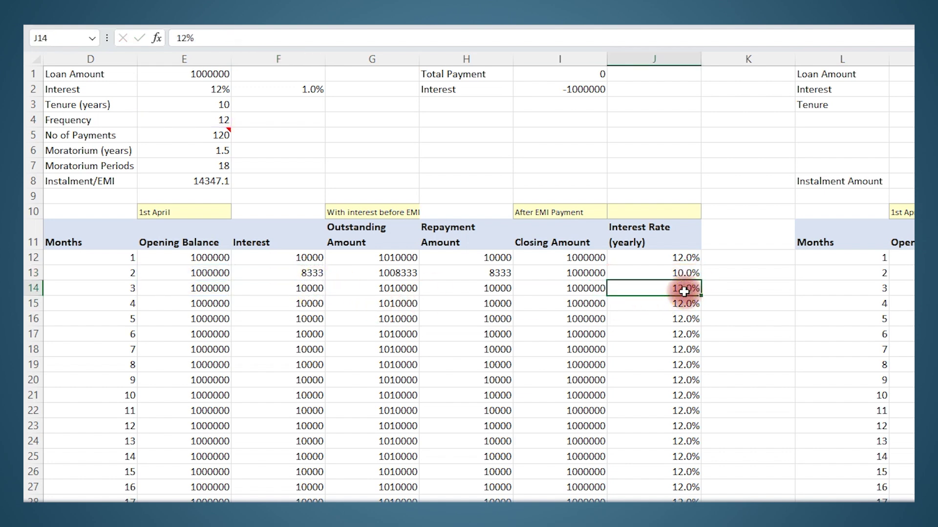
text(9)
key(Return)
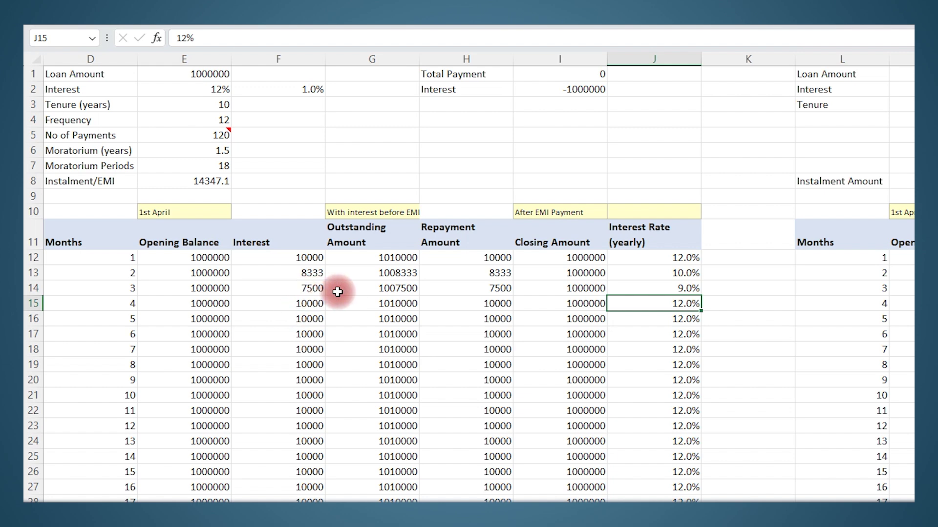
drag(693, 288, 324, 289)
click(559, 181)
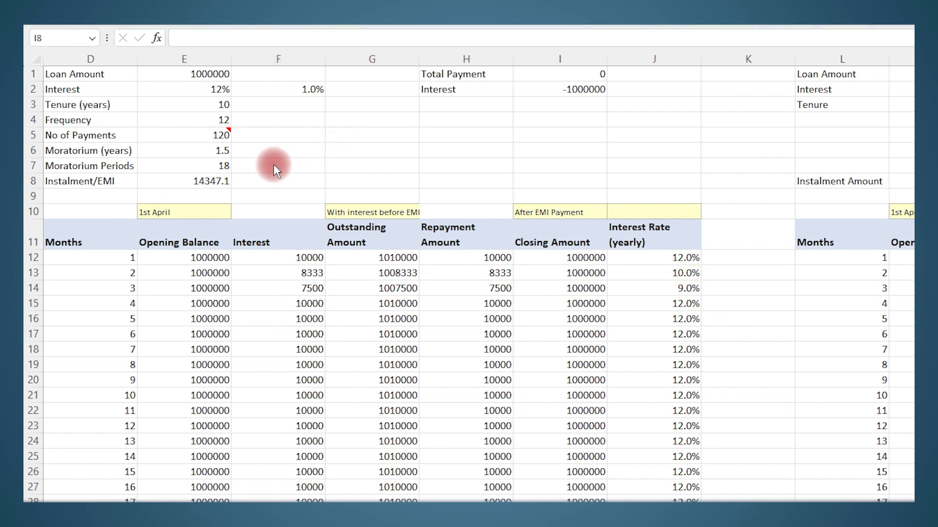
- Review which cells the Instalment/EMI formula in E8 refers to
click(211, 182)
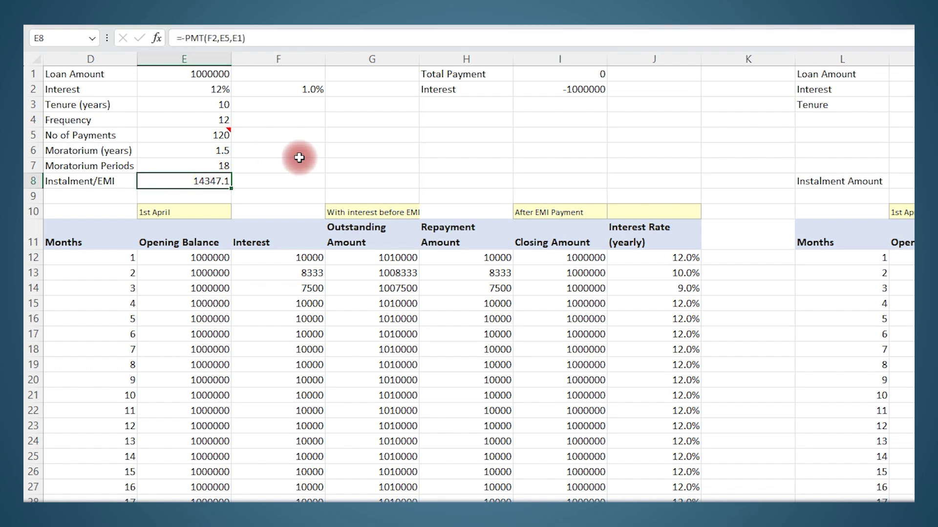
double_click(223, 179)
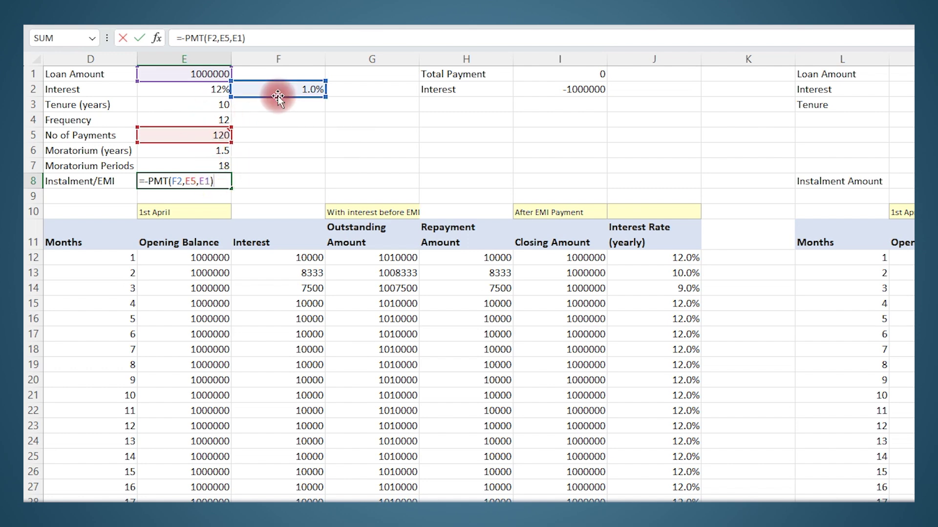
key(Escape)
- Set month 20's yearly interest rate in J31 to 10% and review that month's interest and repayment formulas
scroll(576, 352, down, 4)
double_click(310, 347)
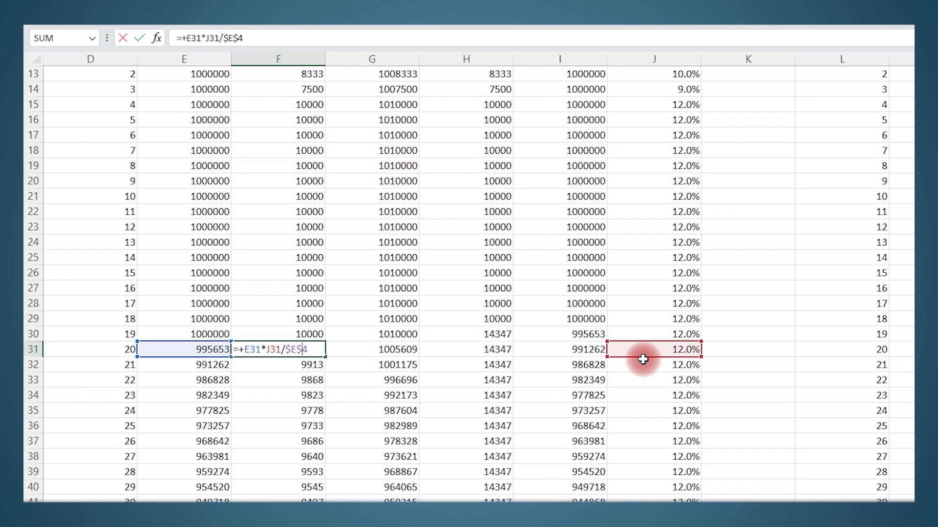
key(Return)
click(687, 347)
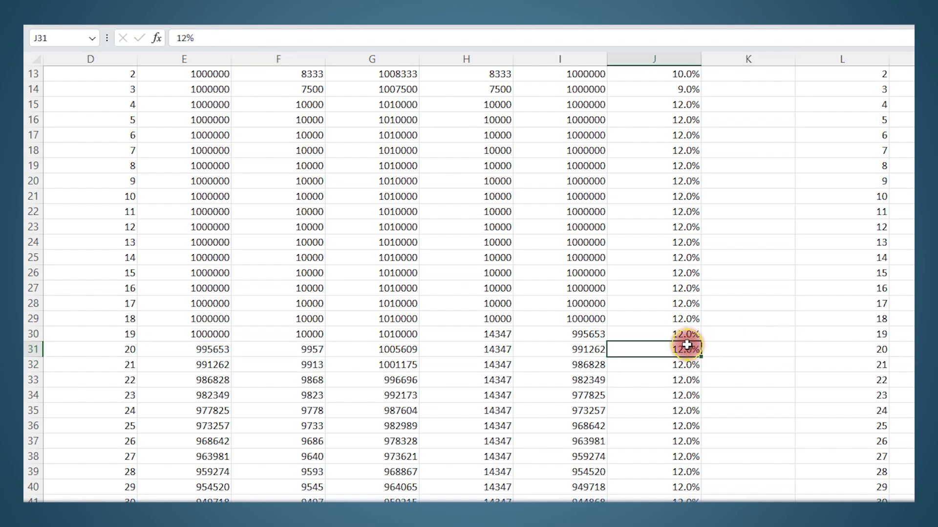
text(10)
key(Return)
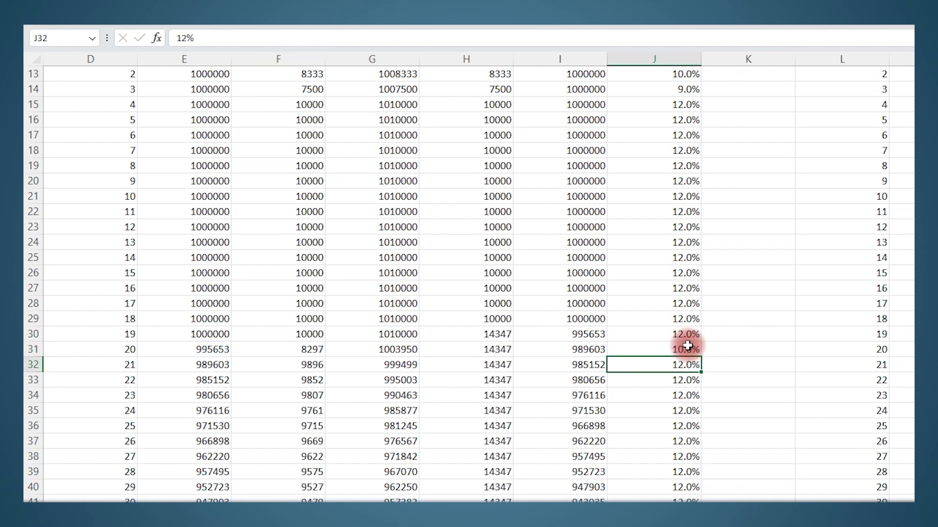
click(476, 350)
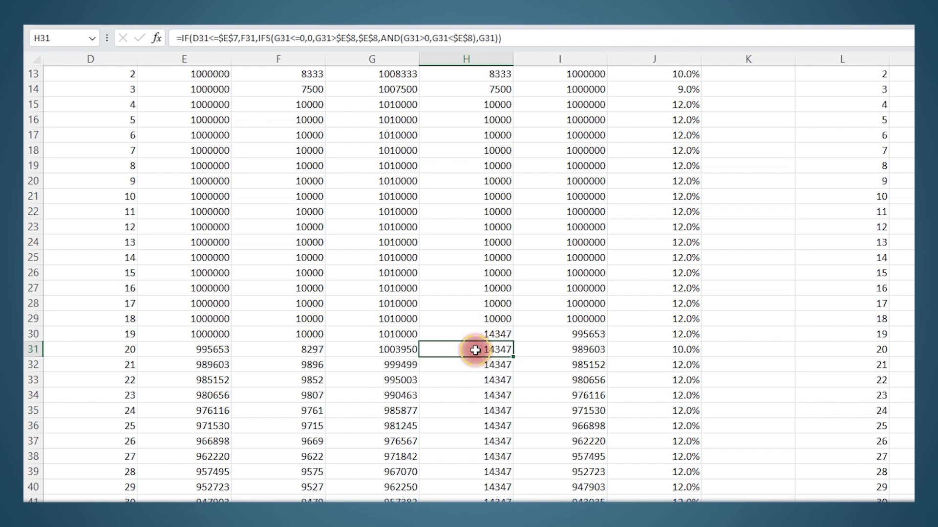
double_click(475, 351)
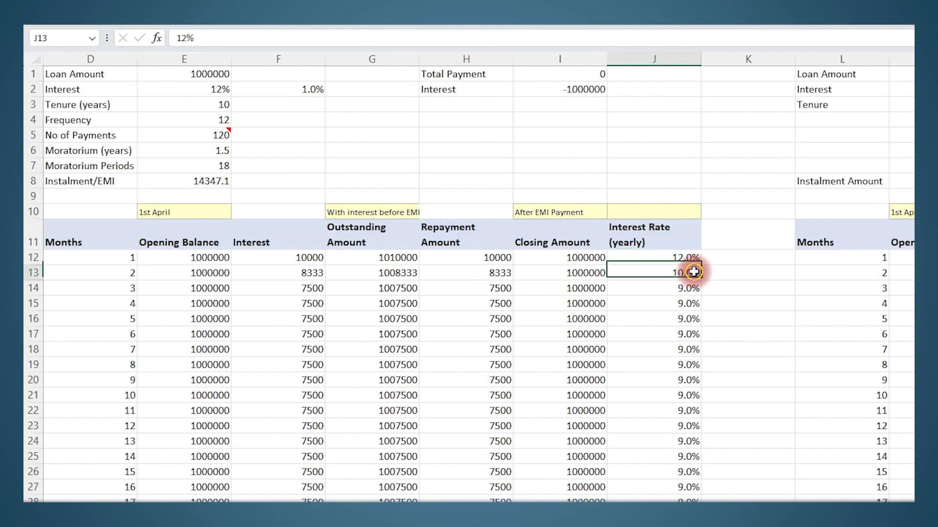
- Link month 2's yearly rate to the month above with =J12 in J13 and fill the formula down the column
click(693, 268)
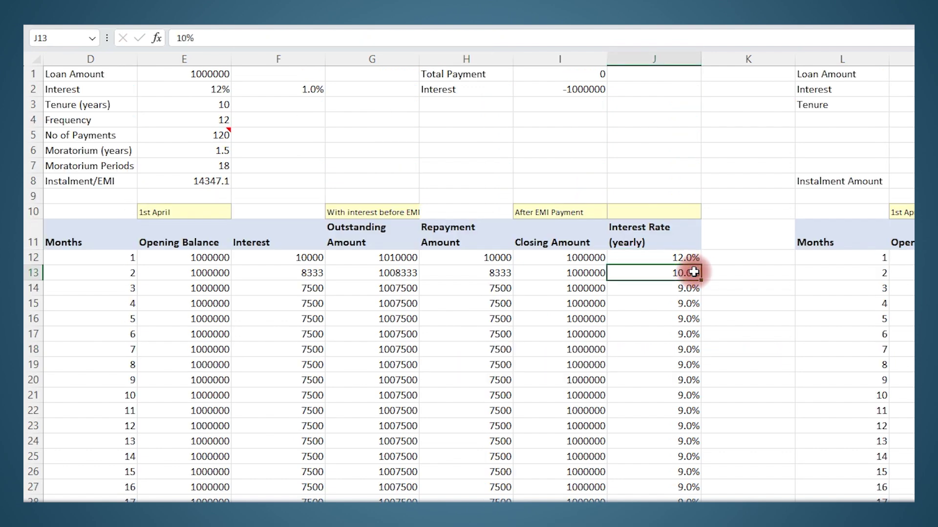
text(=)
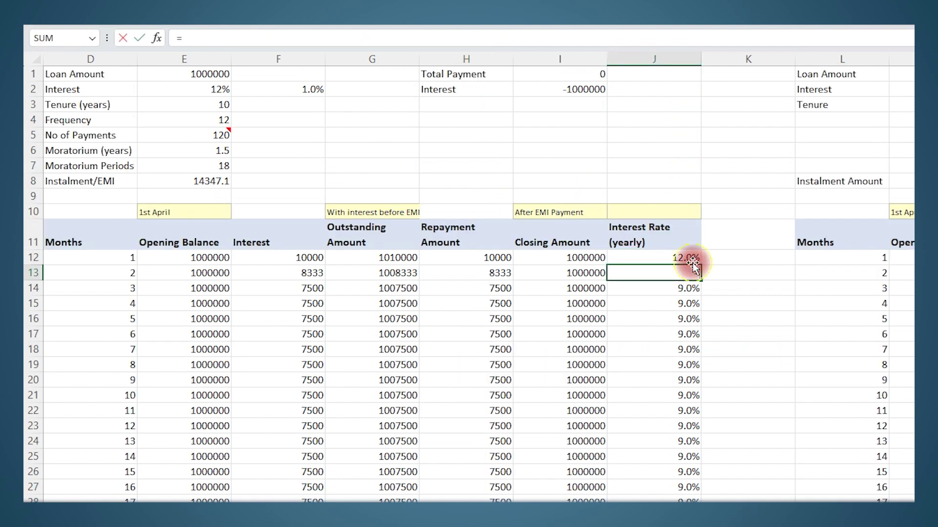
click(691, 258)
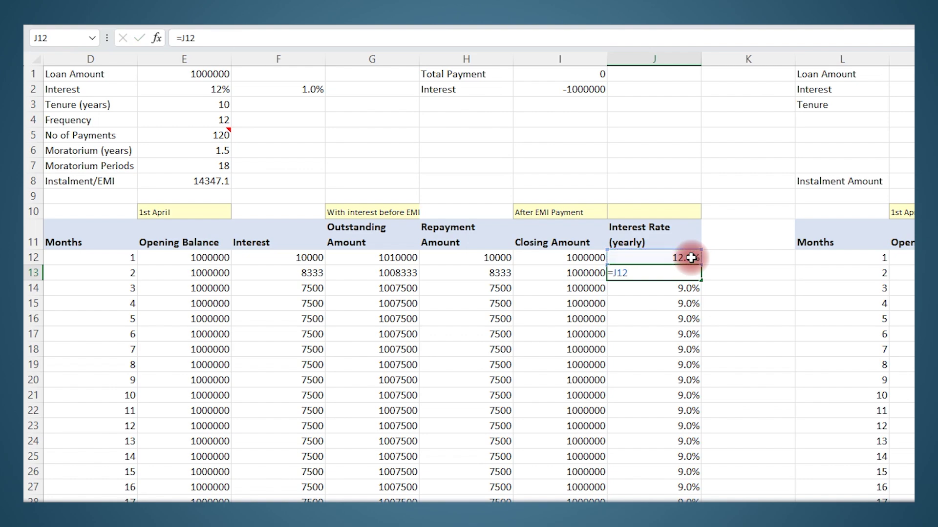
key(Return)
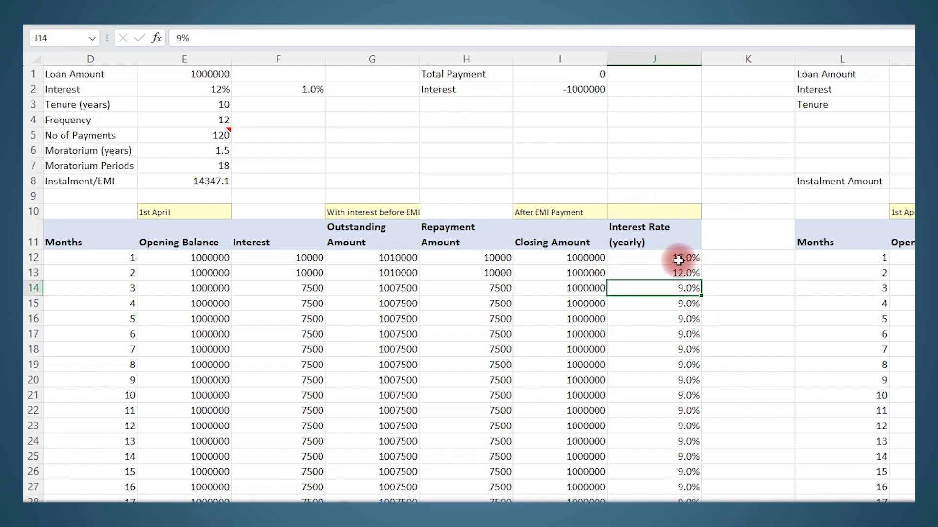
click(696, 273)
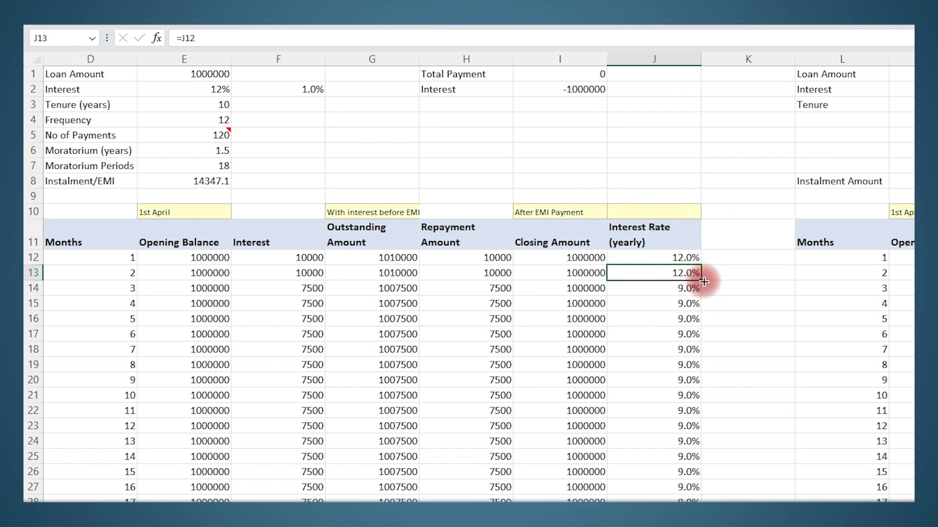
double_click(701, 279)
- Examine the end of the repayment schedule, highlighting the month 138 row from the month number to the interest rate
scroll(705, 335, down, 20)
scroll(704, 336, down, 10)
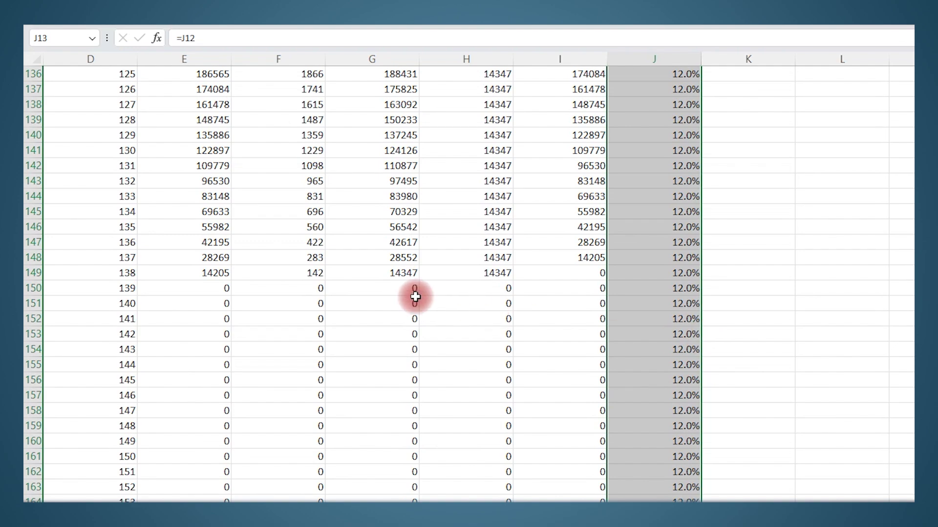
drag(127, 273, 665, 277)
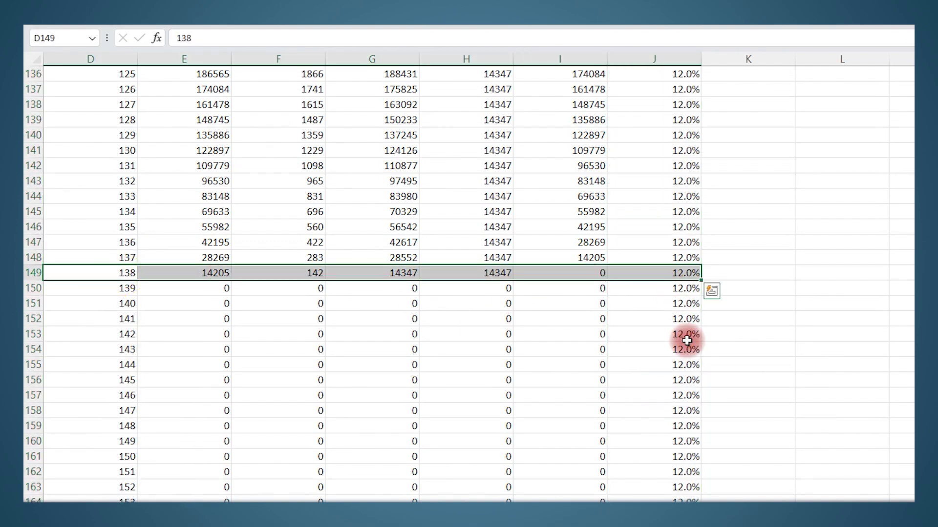
scroll(687, 340, up, 20)
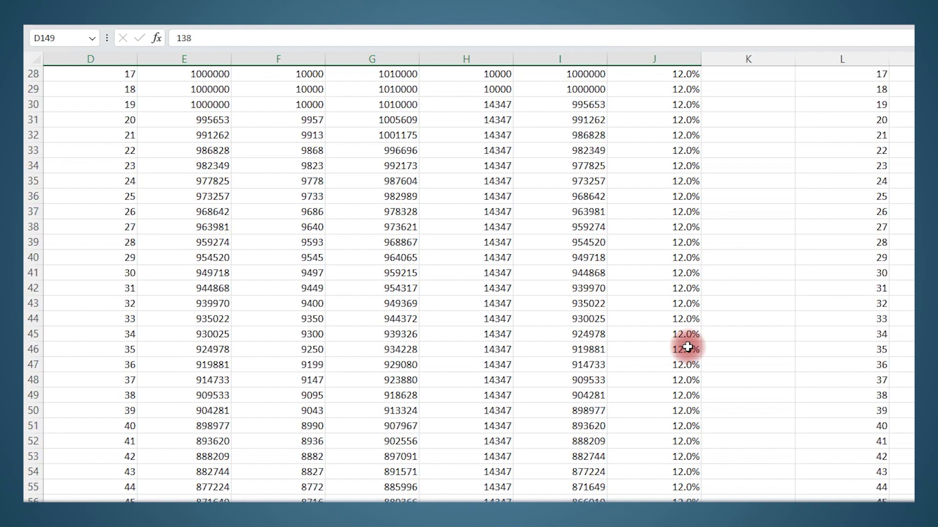
- Set the yearly interest rate to 12.5% for month 3 in J14 and to 13% for month 10 in J21
scroll(687, 346, up, 9)
click(680, 288)
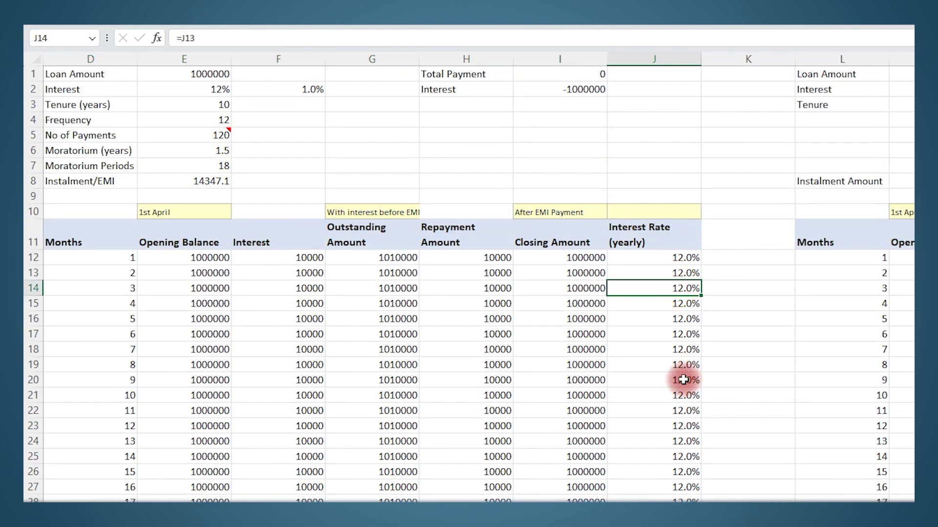
text(12.5)
key(Return)
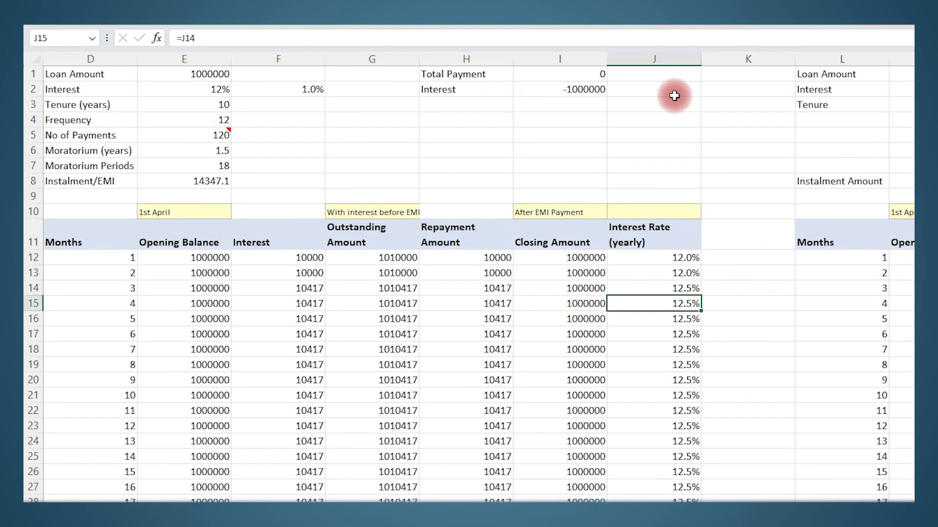
click(657, 393)
text(13)
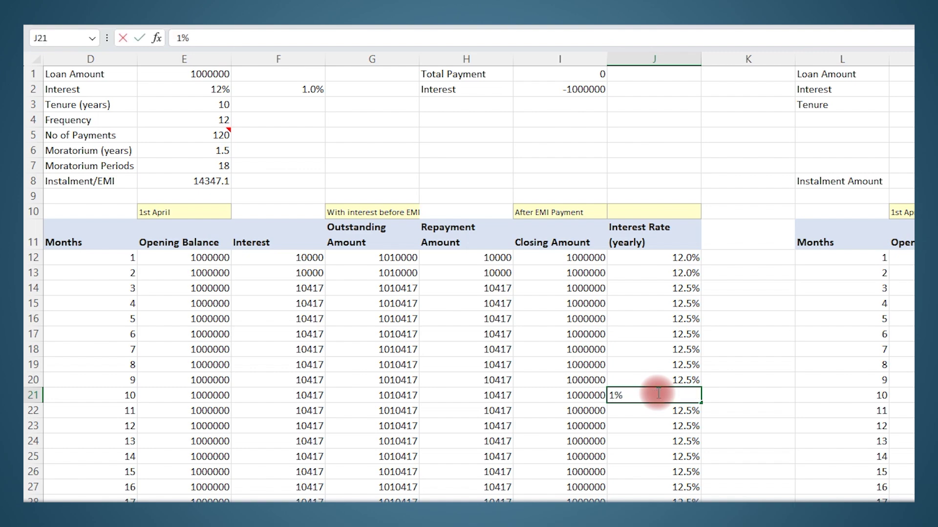
key(Return)
- Examine the end of the repayment schedule and highlight row 160, the month 149 payment
scroll(669, 398, down, 20)
scroll(673, 408, down, 13)
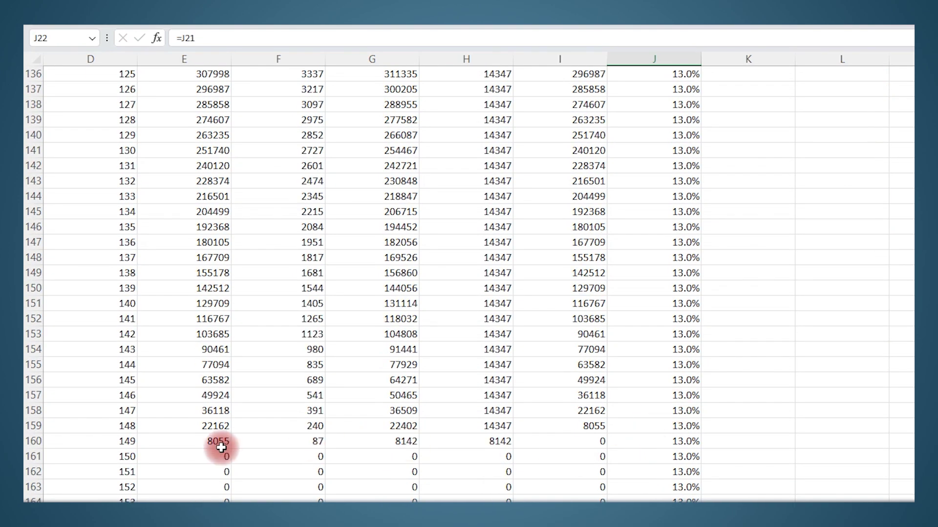
click(34, 443)
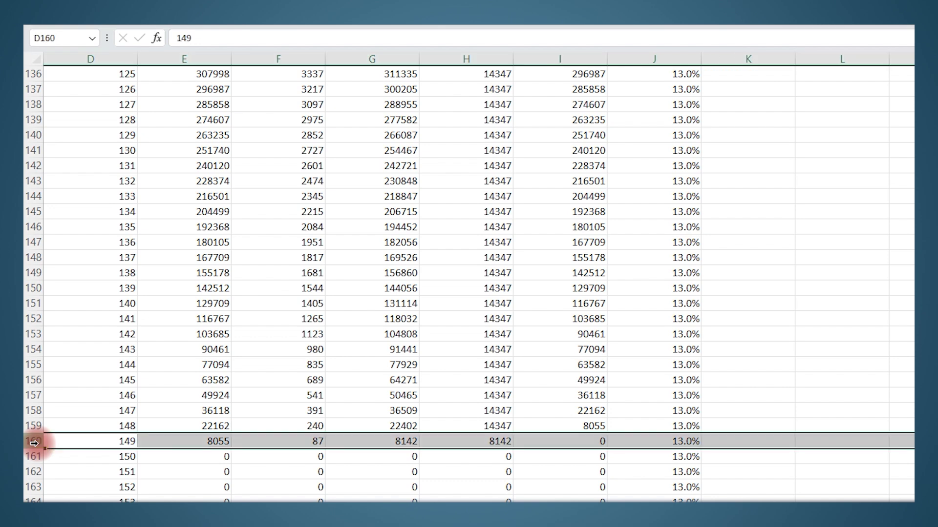
- Replace the Total Payment formula in I1 with a sum of the Repayment Amount column, H12:H1311
scroll(509, 444, up, 20)
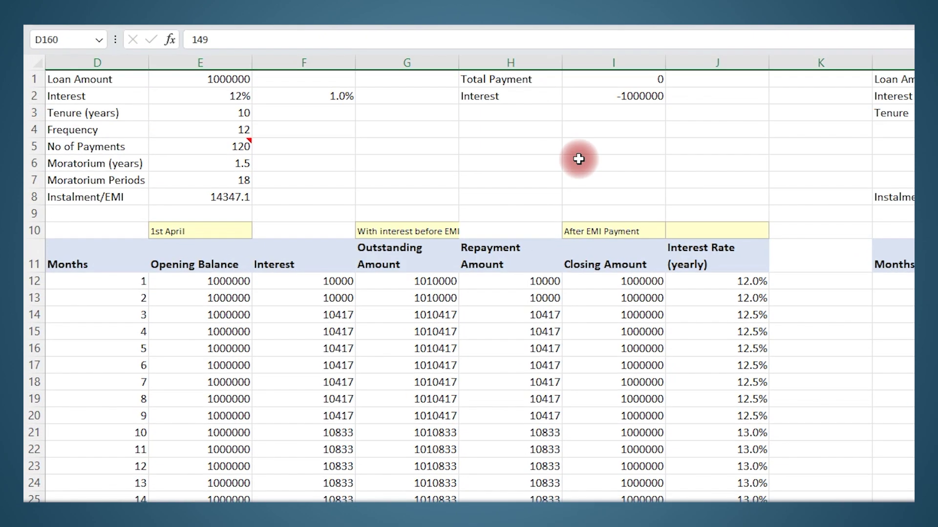
click(614, 79)
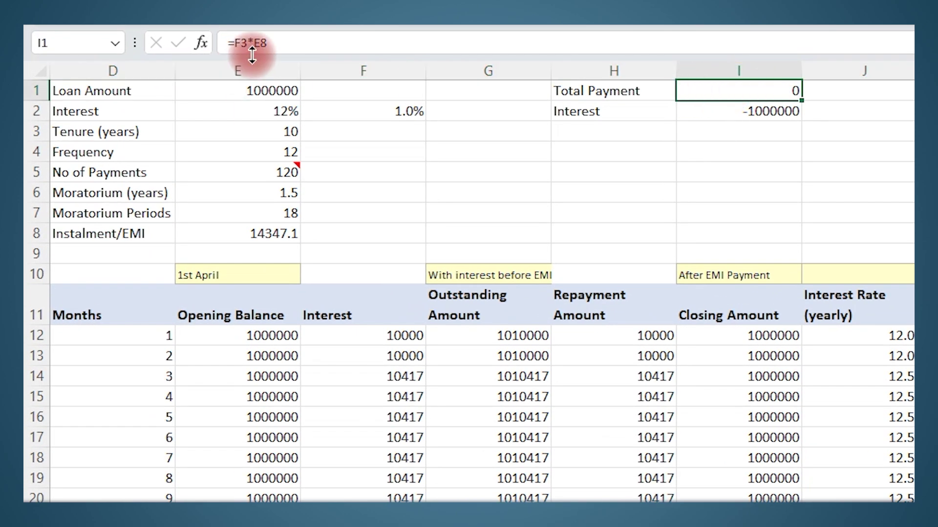
drag(284, 43, 235, 43)
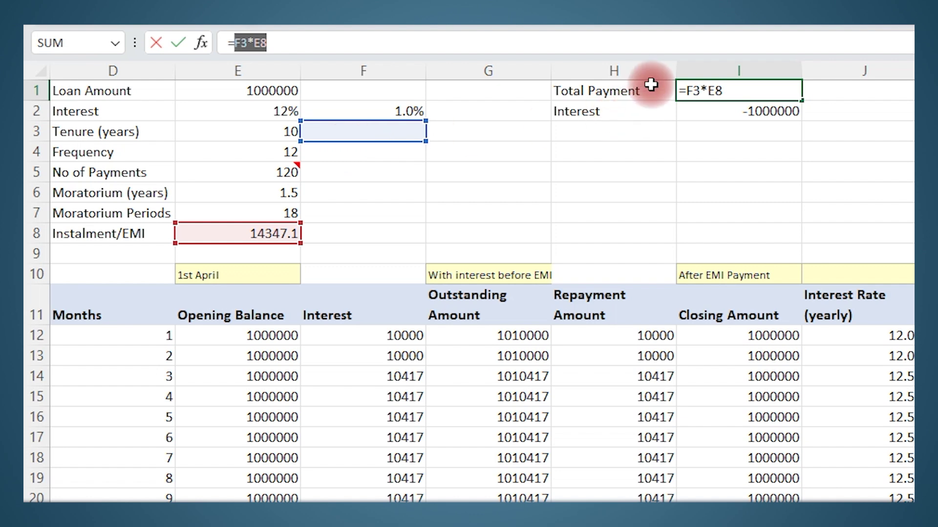
drag(686, 91, 801, 91)
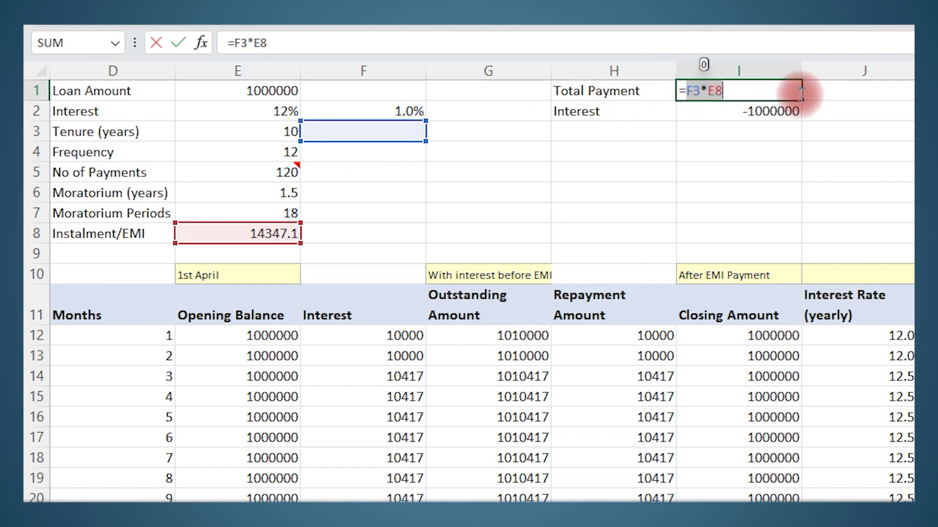
text(sum()
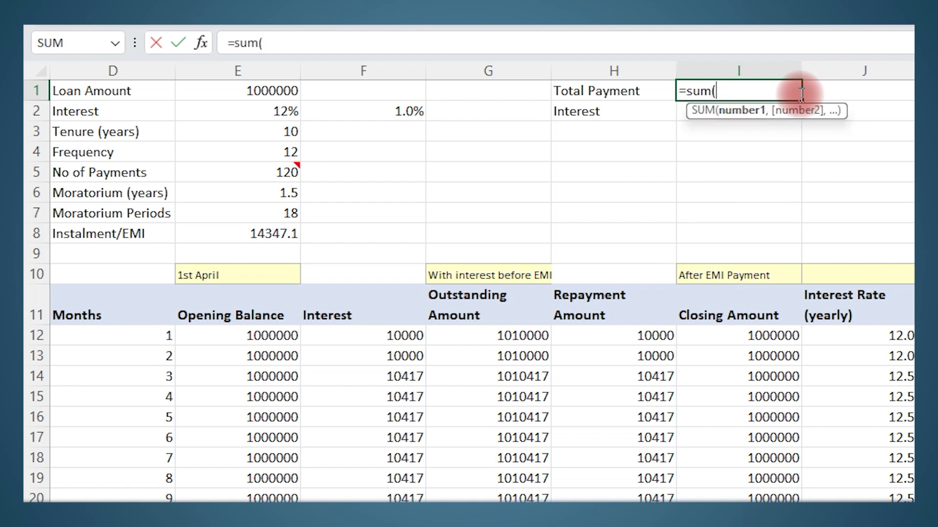
click(638, 335)
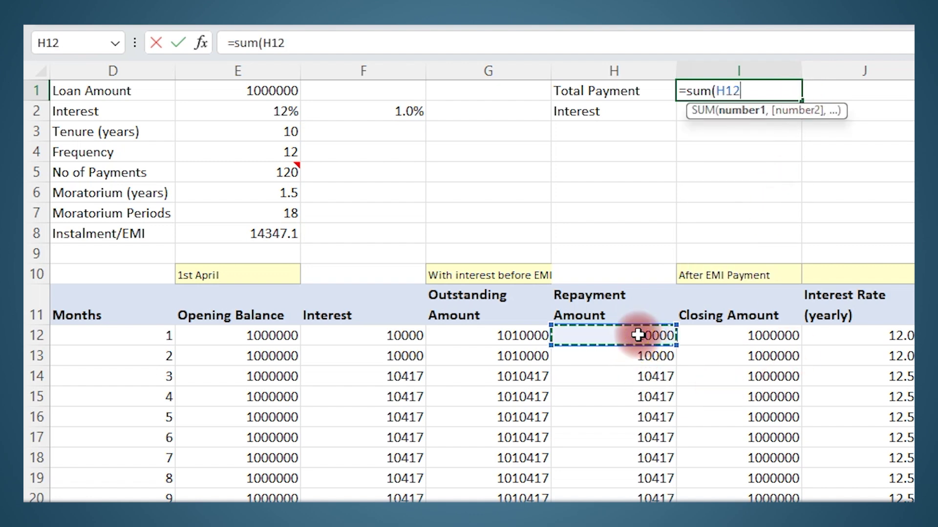
key(ctrl+shift+Down)
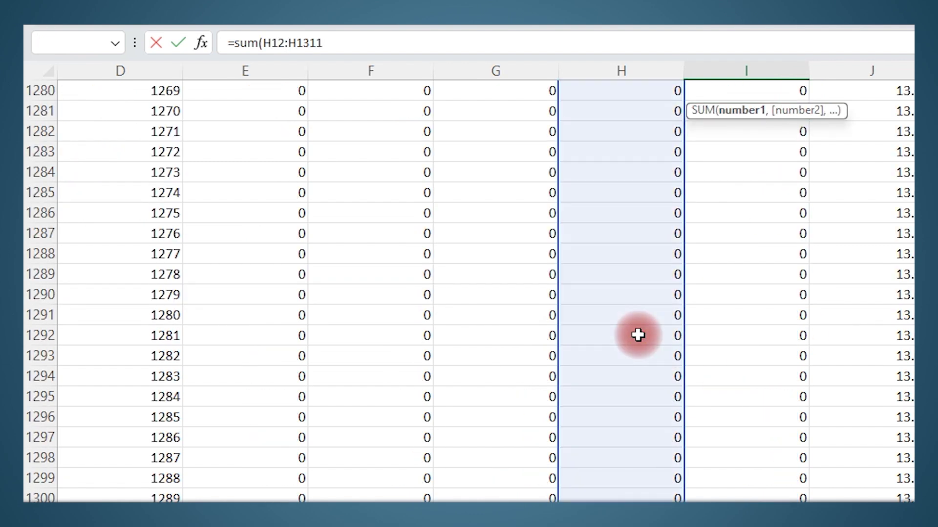
key(Return)
- Check the total Interest formula in I2 against the Interest column by selecting its values from F12 down
double_click(727, 113)
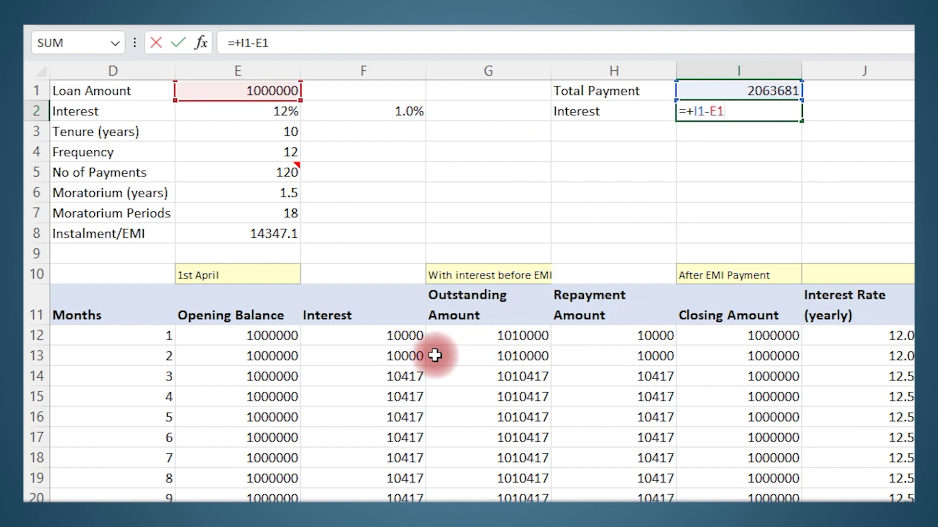
key(ctrl+Return)
click(414, 334)
key(ctrl+shift+Down)
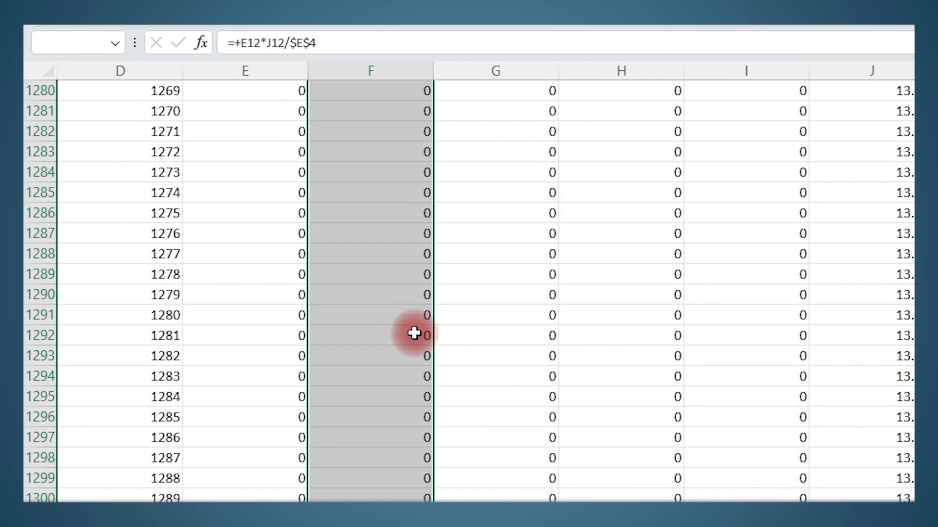
scroll(416, 330, up, 14)
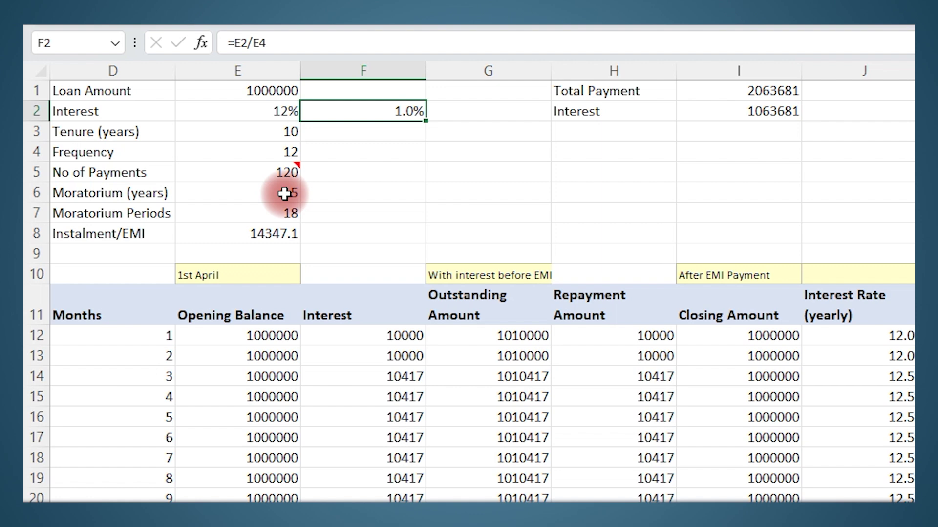
- Review the loan inputs for moratorium years, frequency, interest and loan amount in column E
click(284, 194)
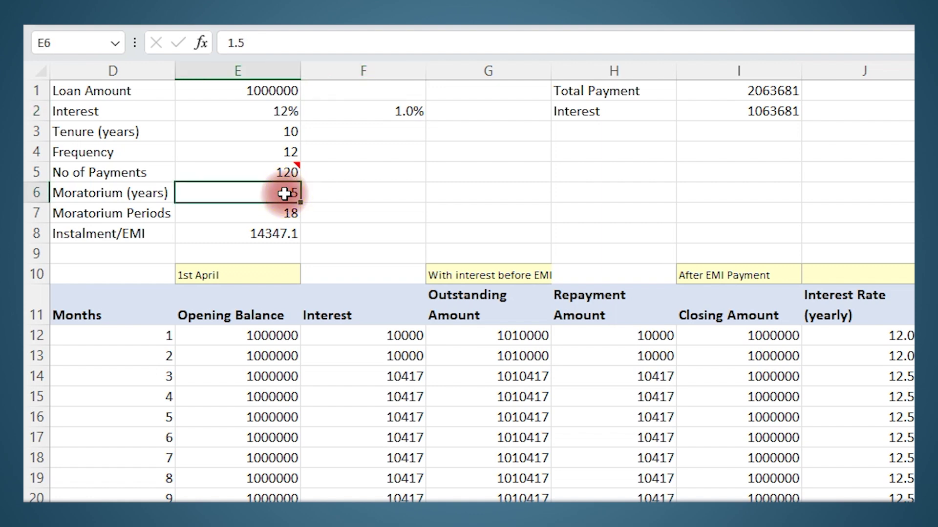
click(284, 151)
click(286, 110)
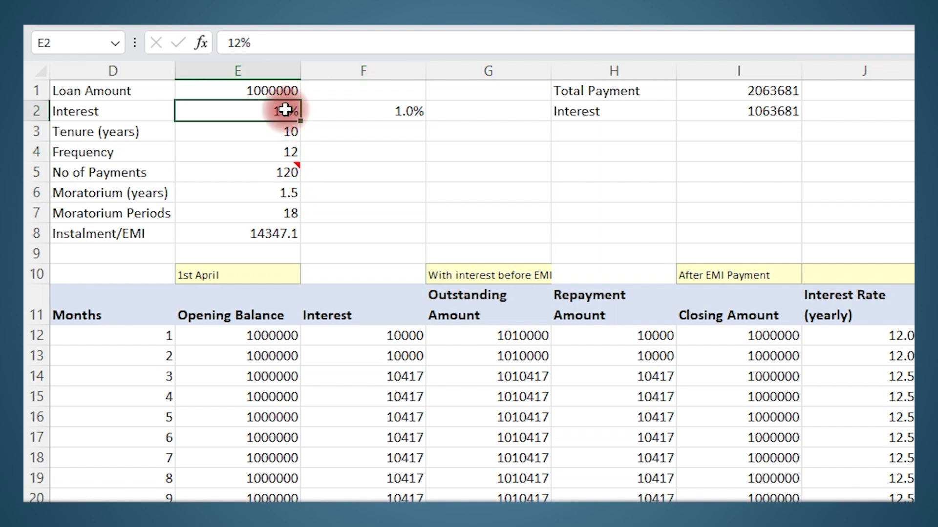
click(287, 90)
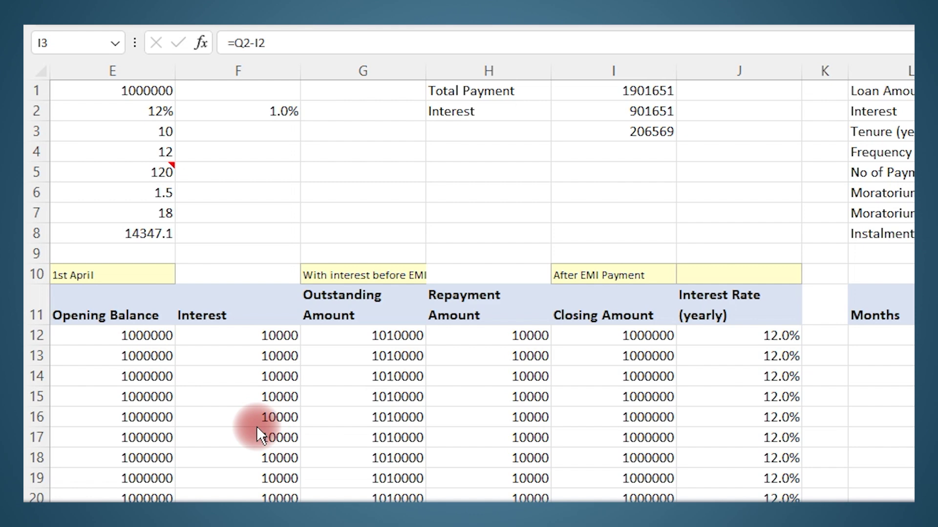
- Review the Repayment Amount formula in H12, highlighting its moratorium condition and IFS part, and leave it unedited
click(521, 334)
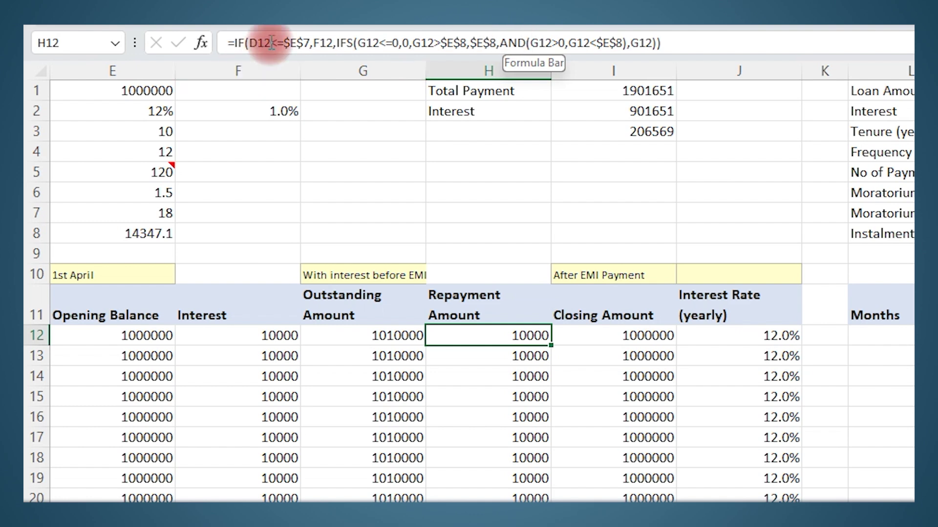
drag(271, 43, 650, 58)
key(Escape)
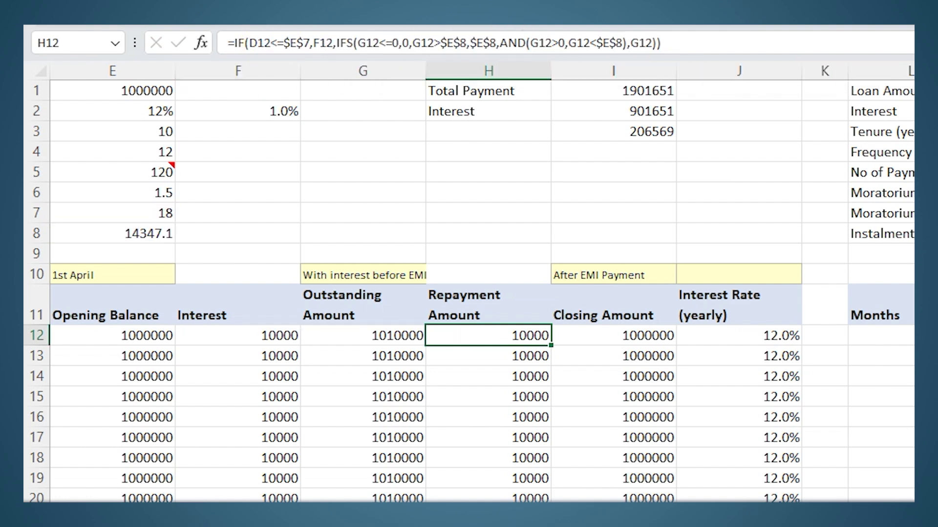